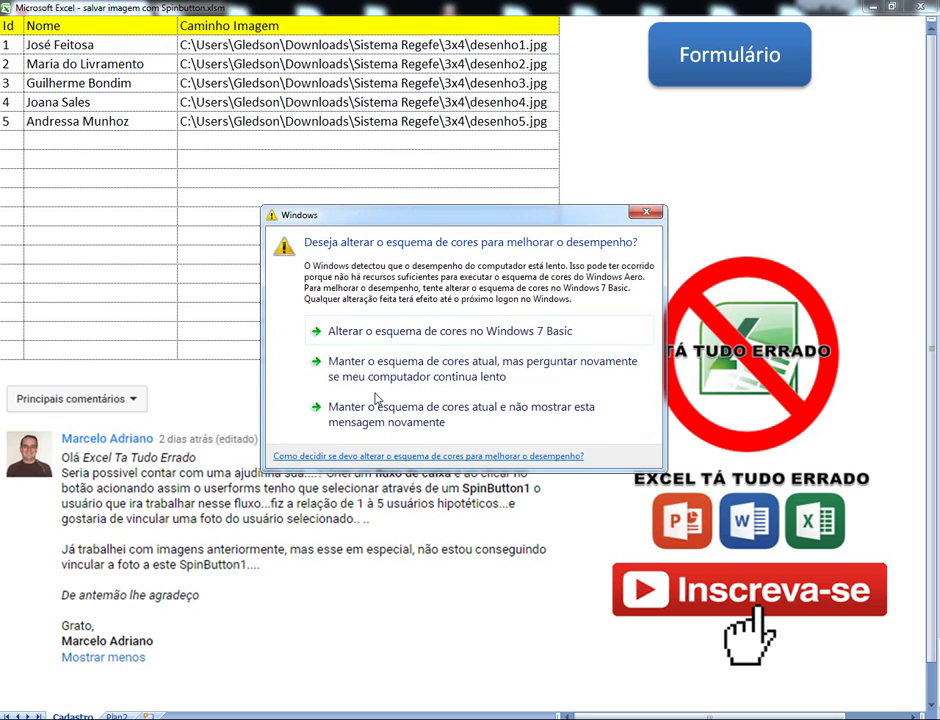
Dismiss the Windows colour-scheme prompt and inspect the Cadastro sheet's image path cells.
left_click(378, 406)
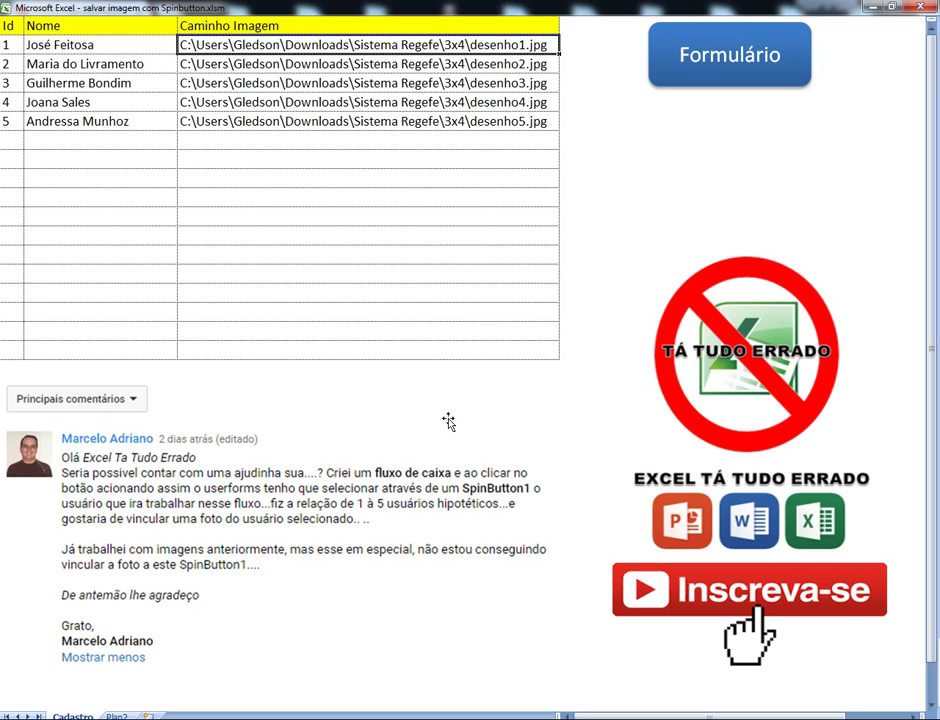
left_click(452, 304)
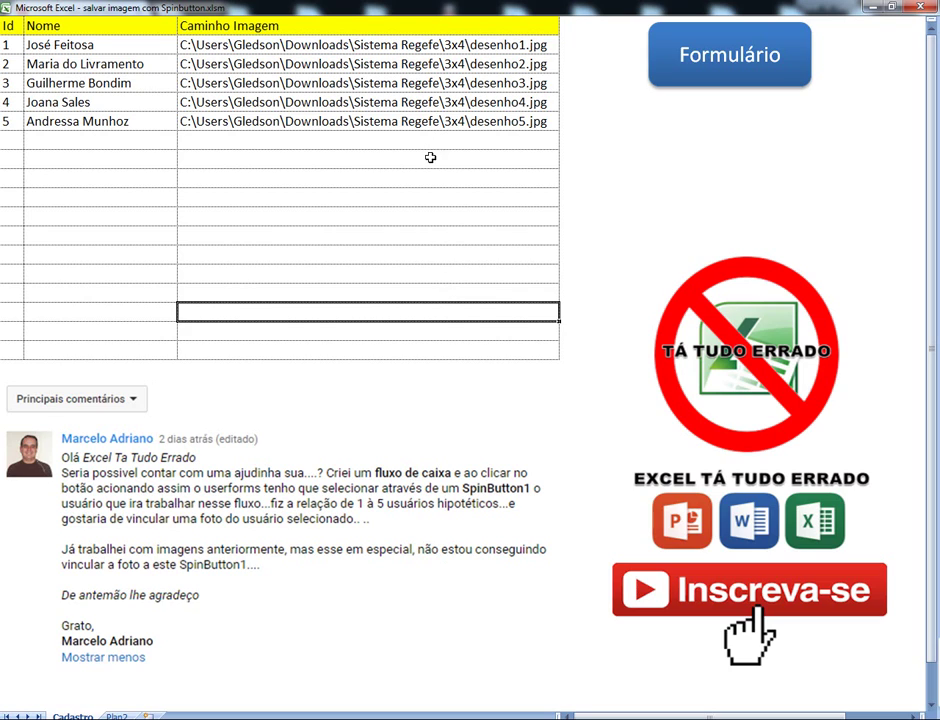
left_click(426, 121)
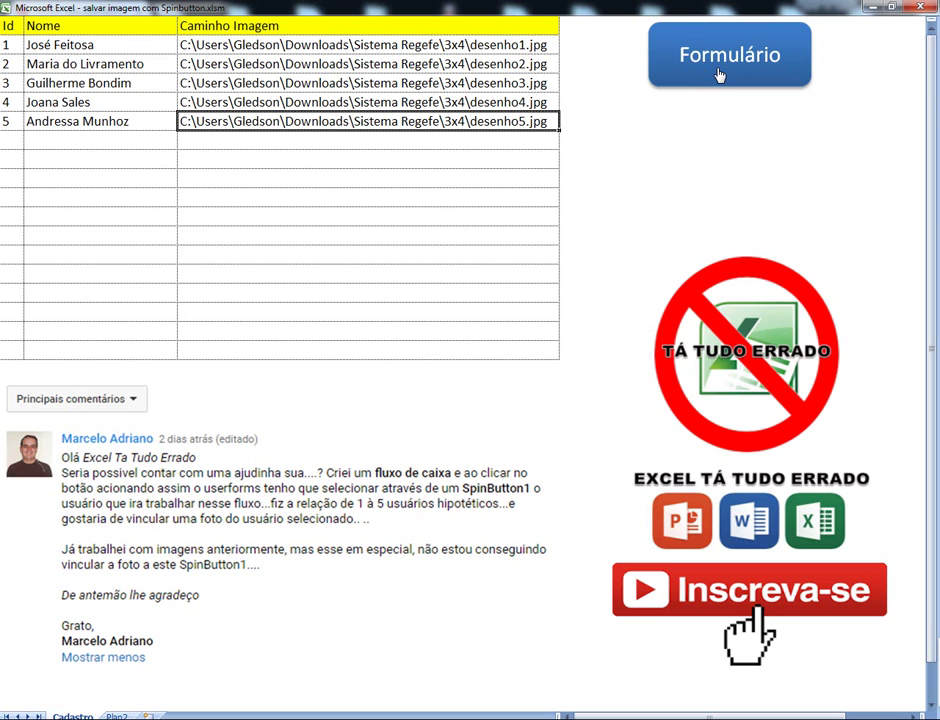
left_click(719, 75)
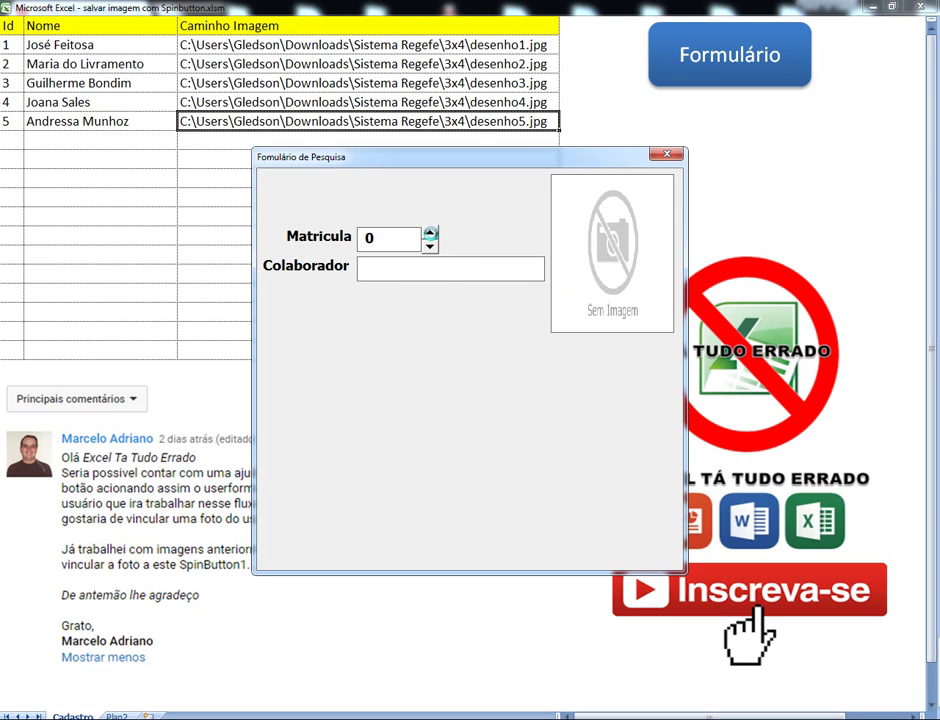
left_click(431, 236)
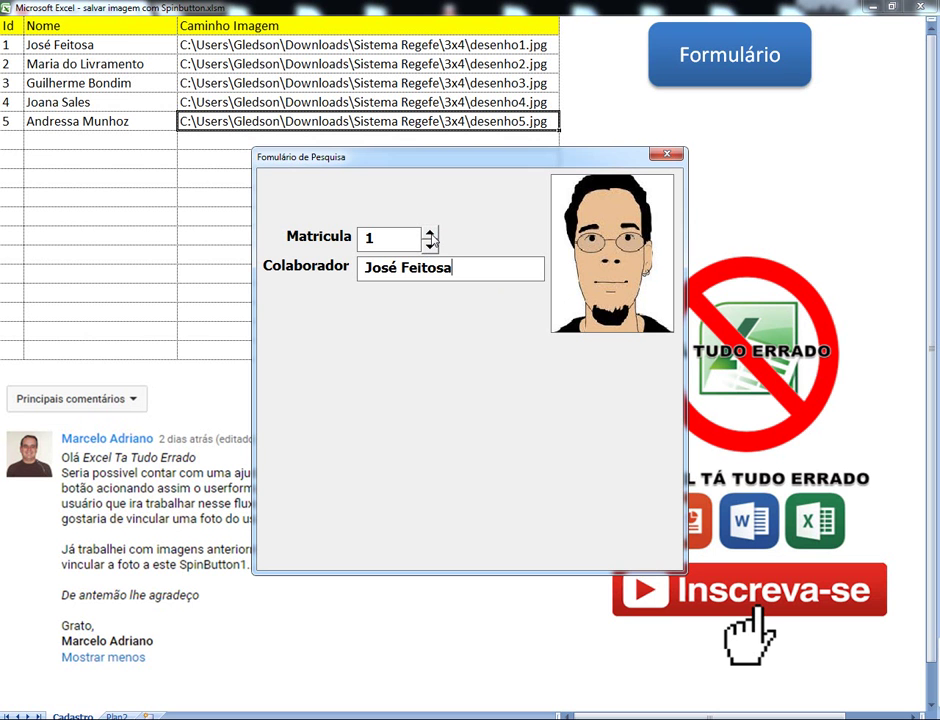
left_click(430, 234)
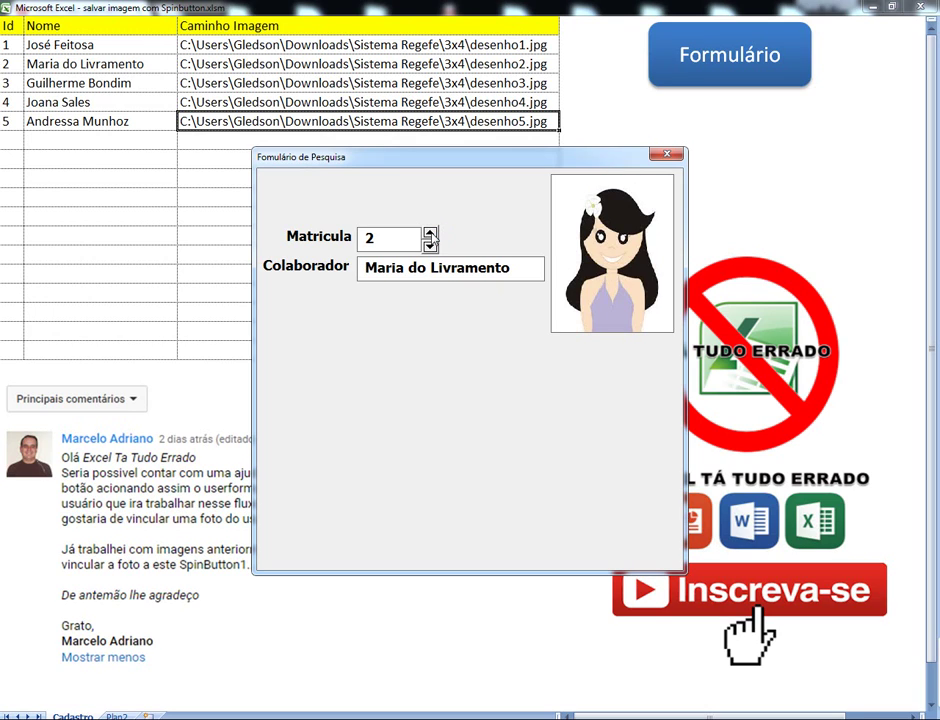
left_click(430, 234)
left_click(430, 234)
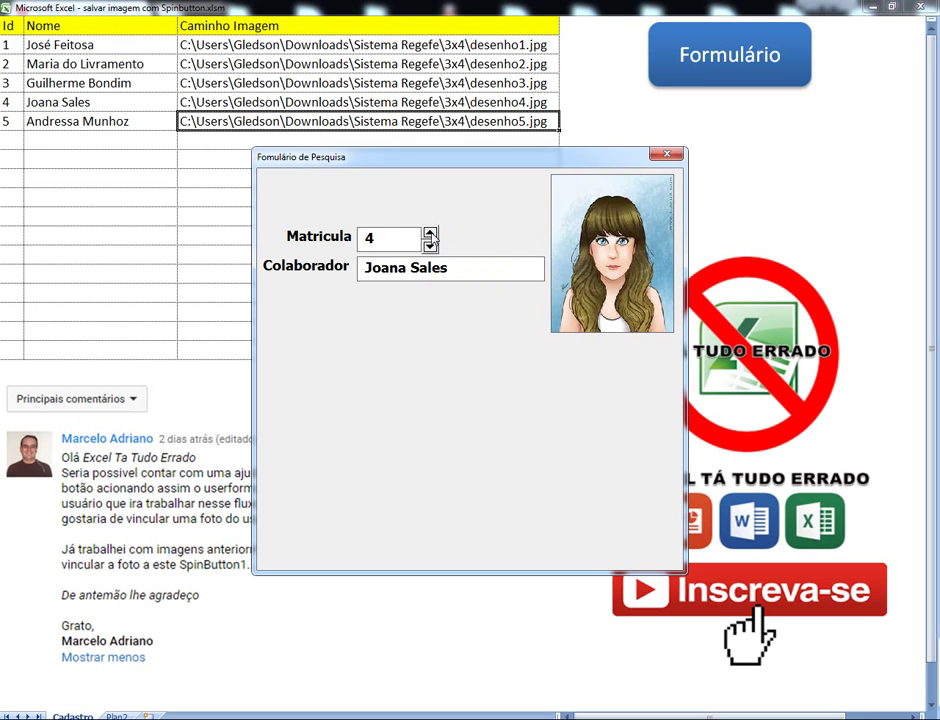
left_click(430, 234)
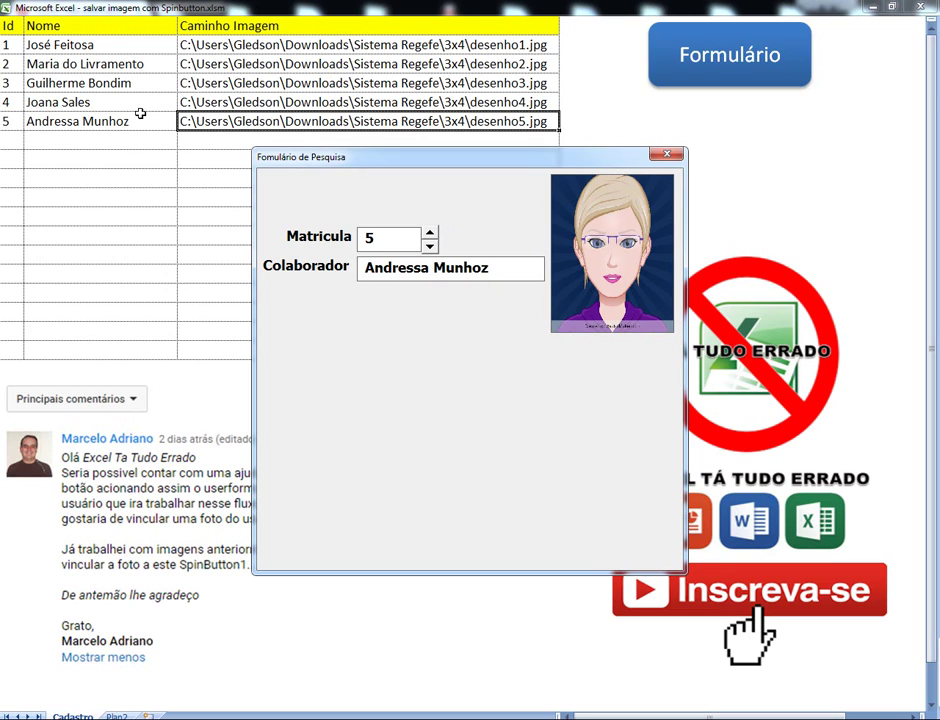
left_click(430, 233)
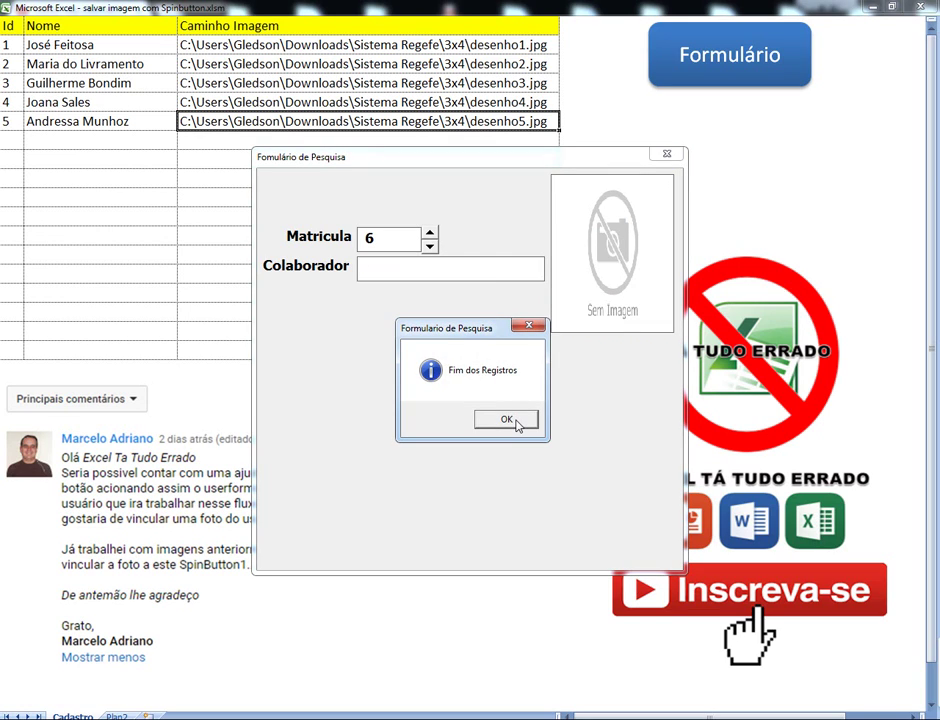
left_click(516, 422)
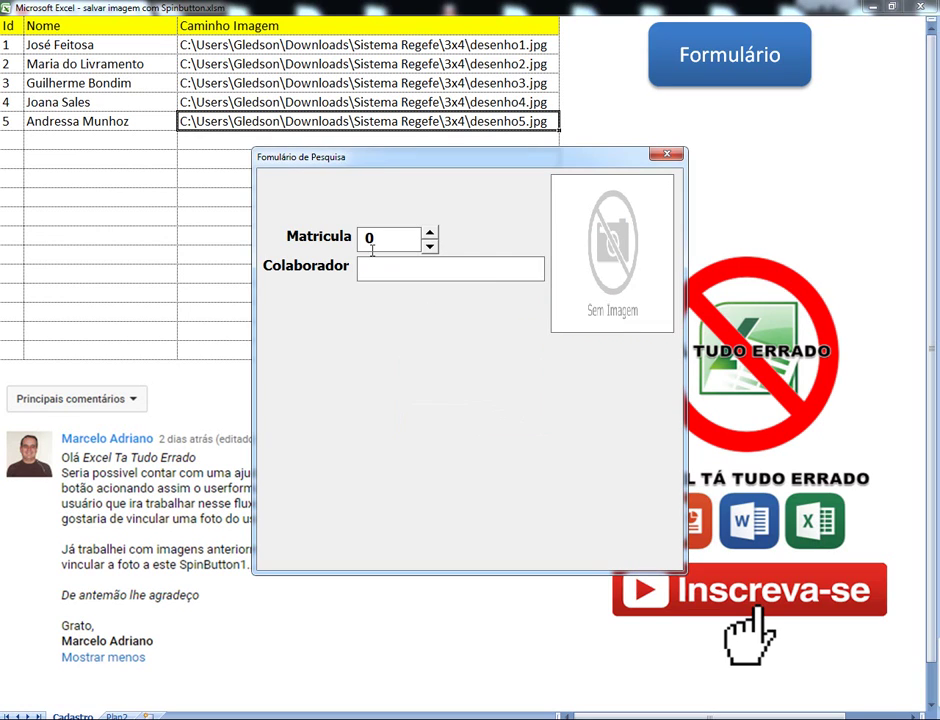
left_click(430, 247)
left_click(430, 247)
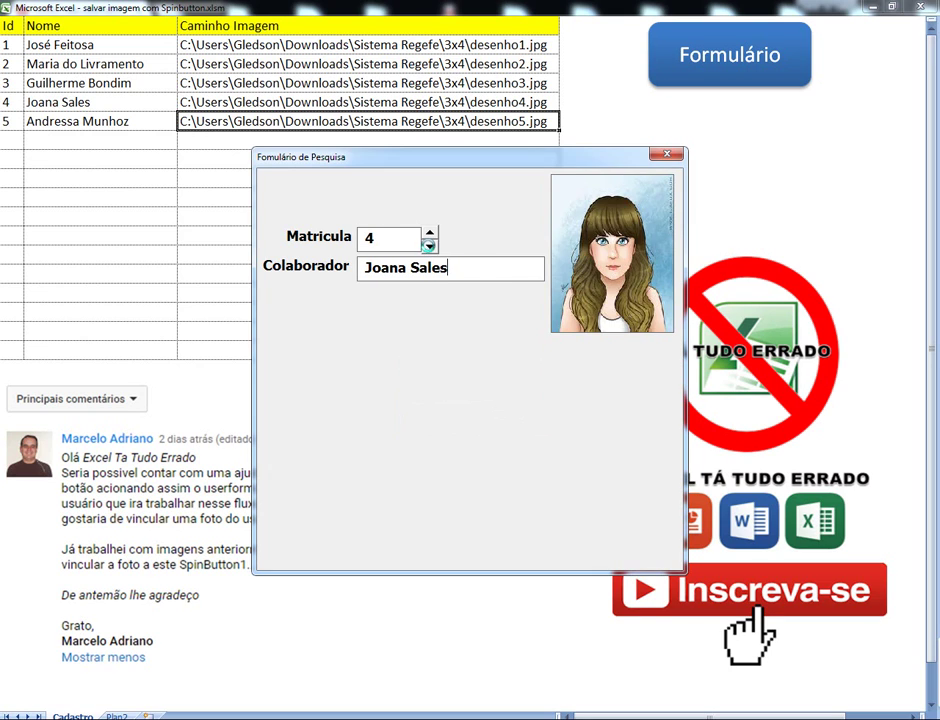
left_click(430, 247)
left_click(430, 247)
left_click(430, 247)
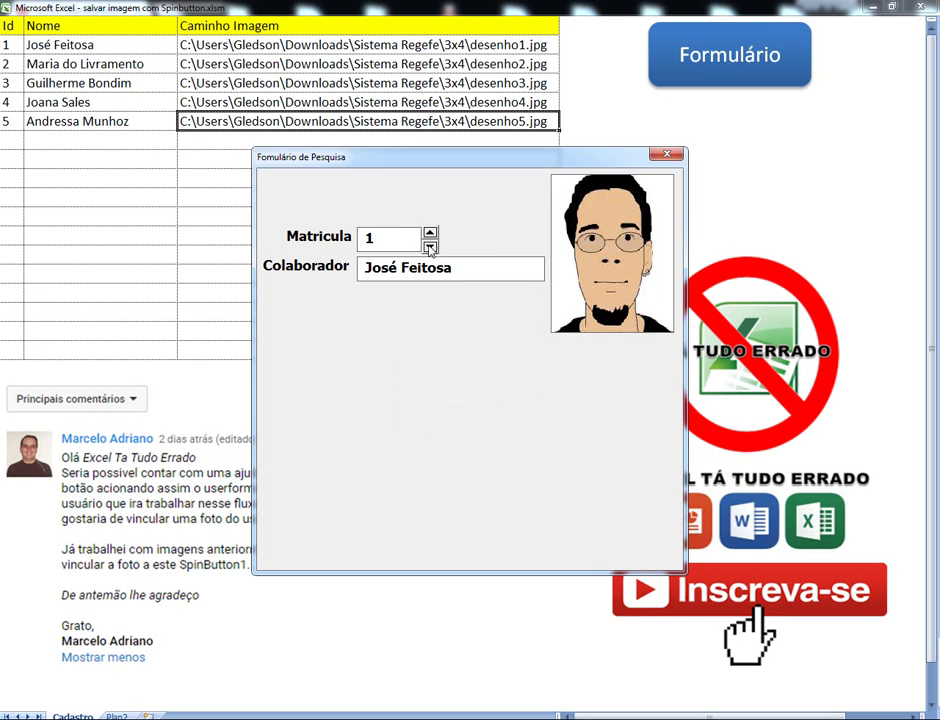
left_click(430, 247)
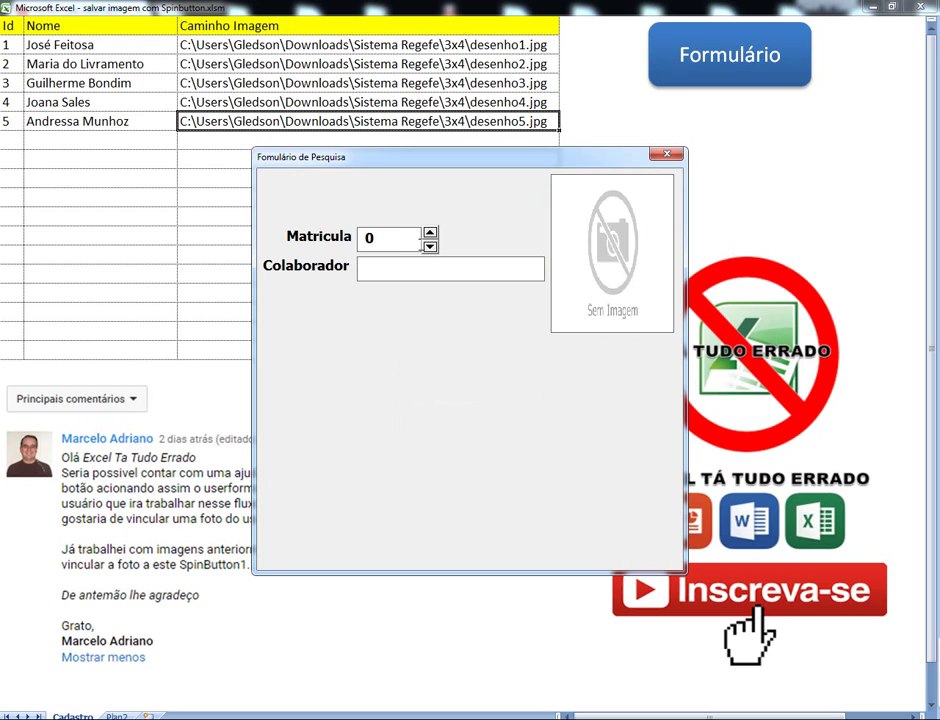
left_click(430, 233)
left_click(430, 233)
left_click(430, 233)
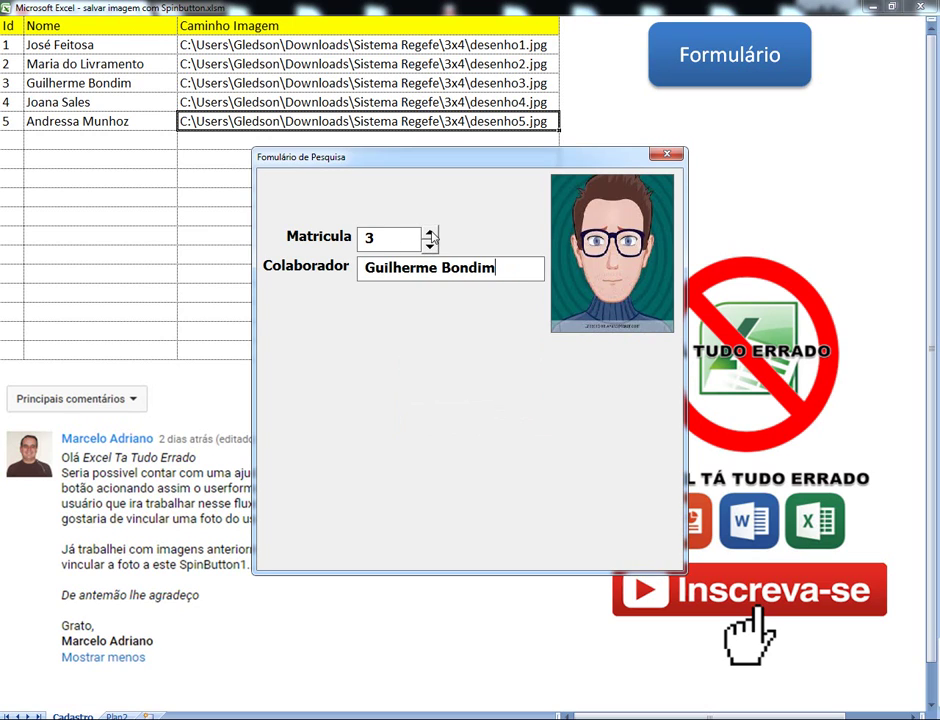
left_click(430, 233)
left_click(430, 233)
left_click(430, 233)
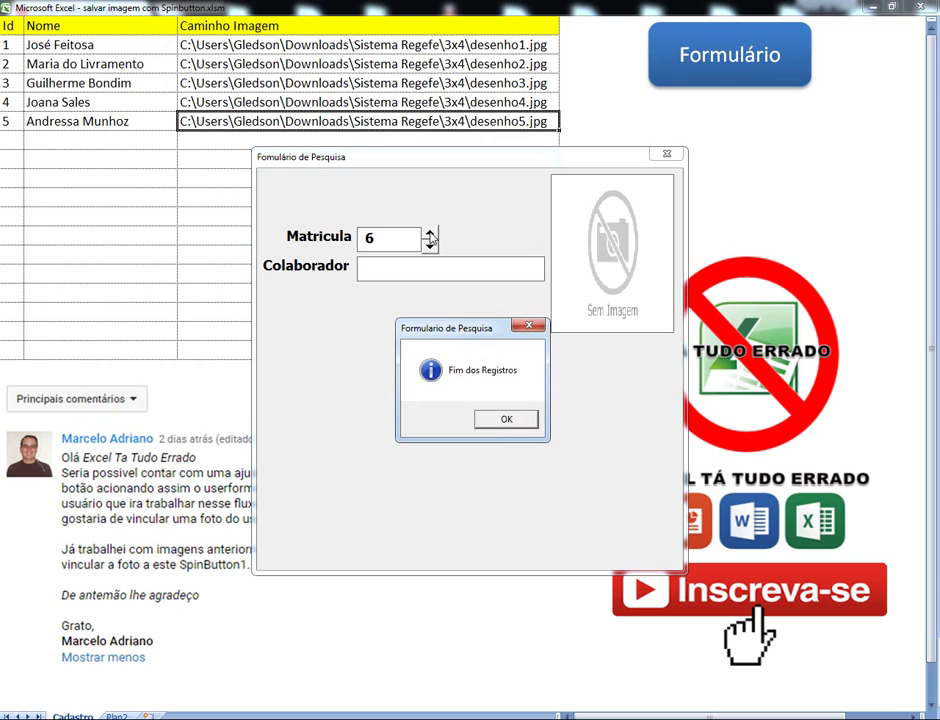
left_click(505, 418)
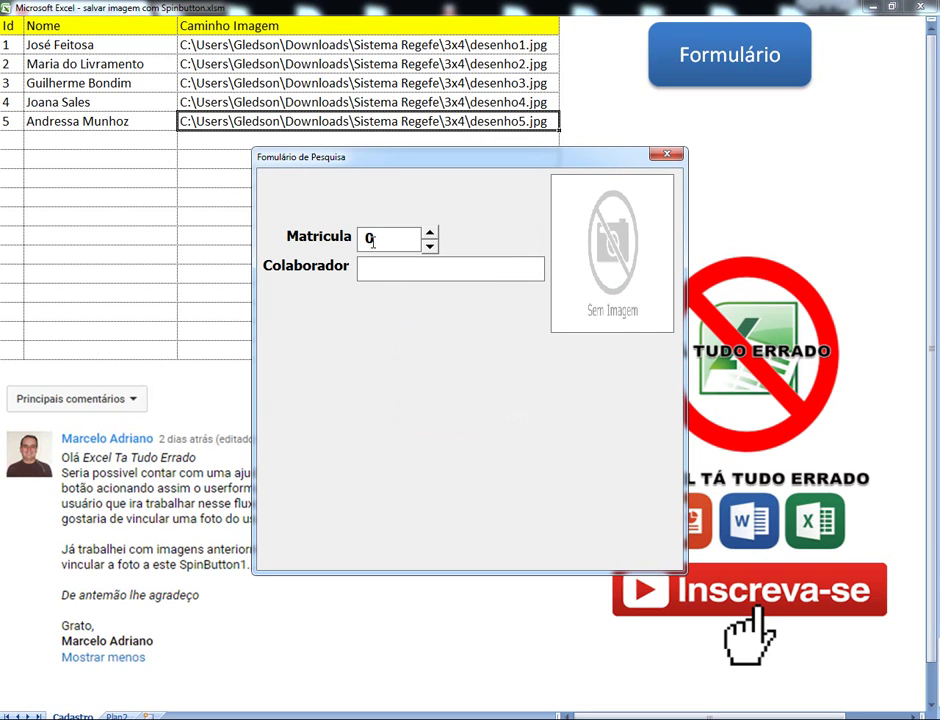
left_click(661, 157)
left_click(504, 161)
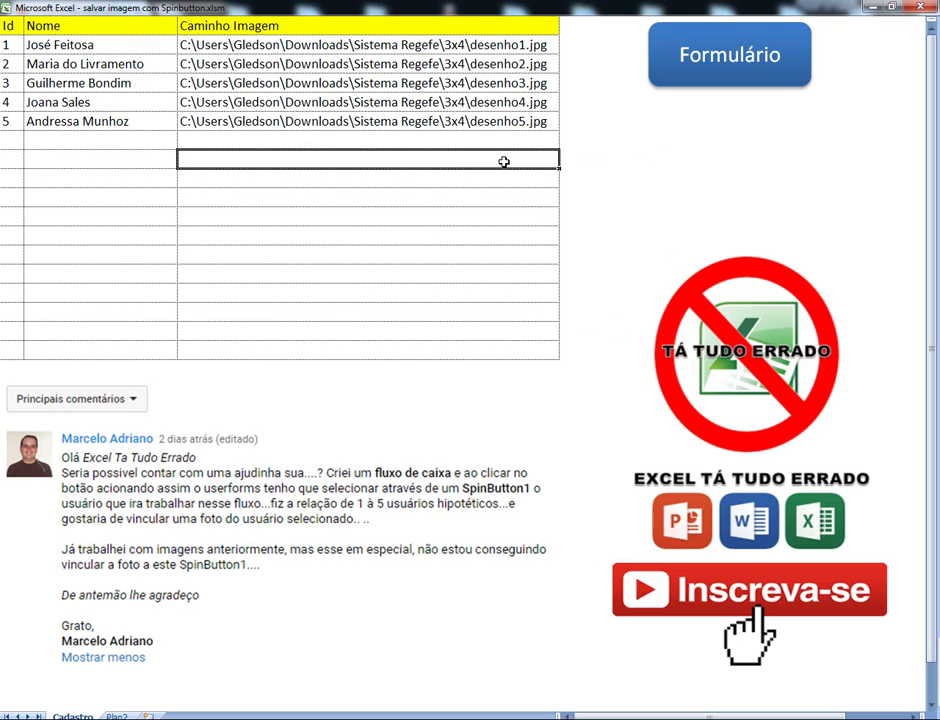
Open the VBA editor with the Project Explorer and display UserForm1 in the designer.
key("alt+F11")
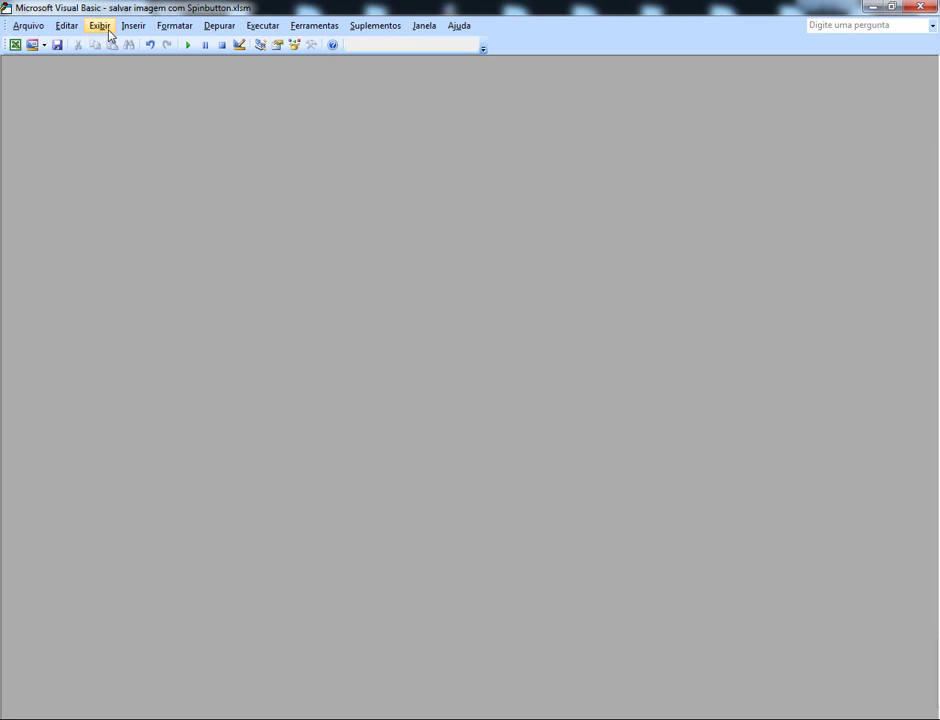
left_click(104, 27)
left_click(136, 201)
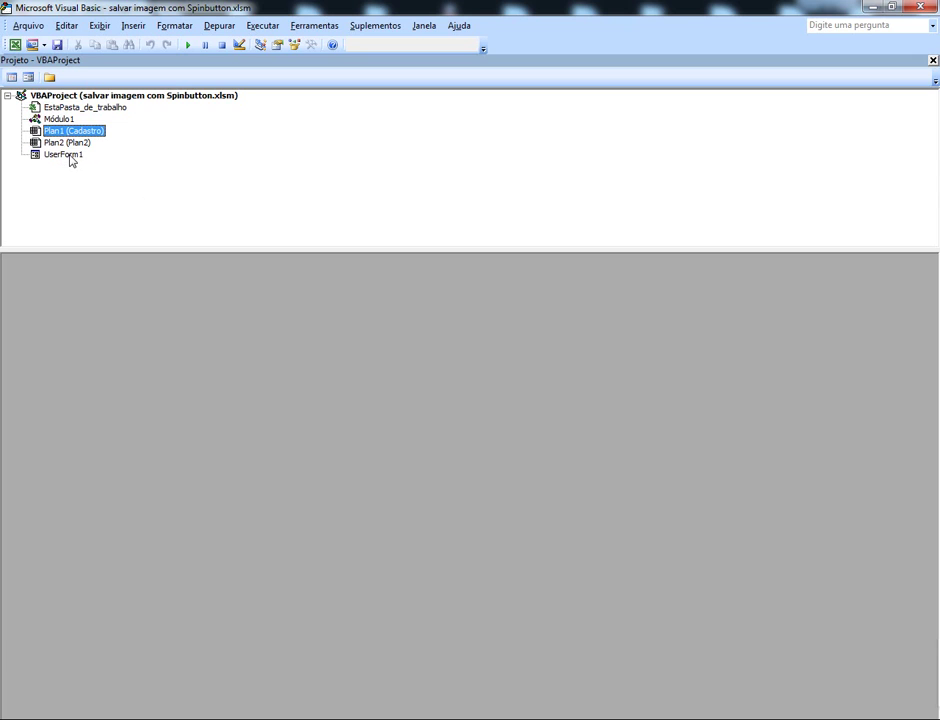
double_click(70, 156)
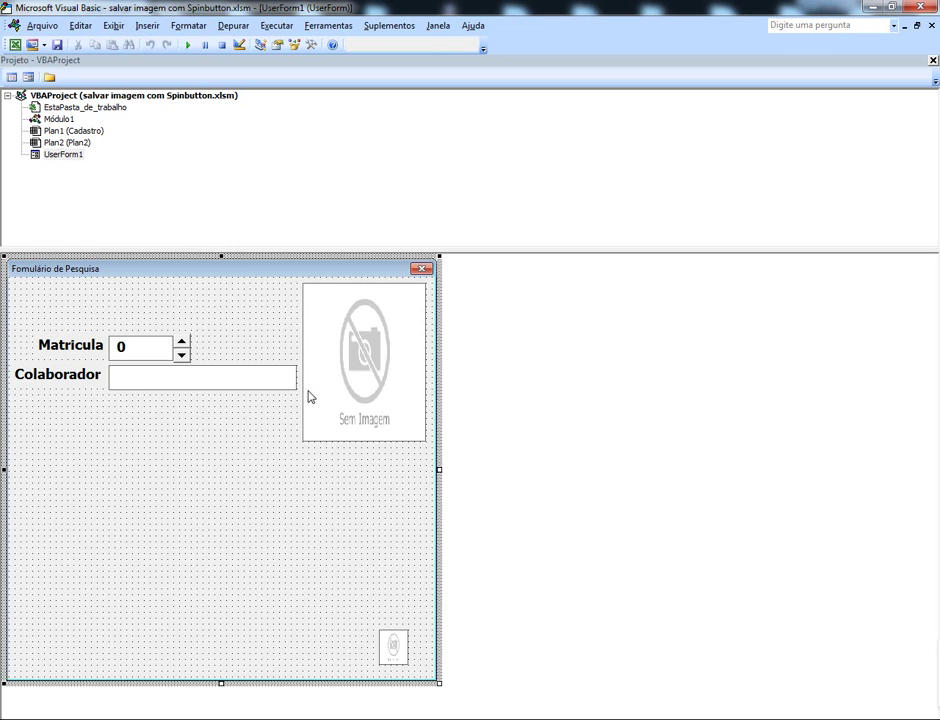
Insert a new blank UserForm2 and drag it taller and wider.
left_click(112, 26)
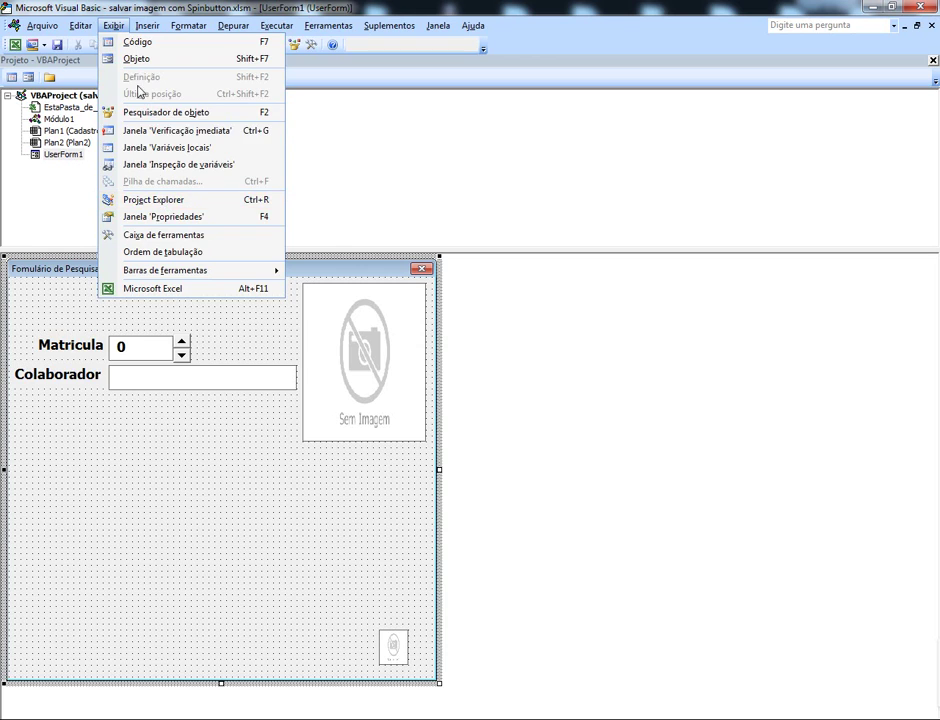
mouse_move(143, 28)
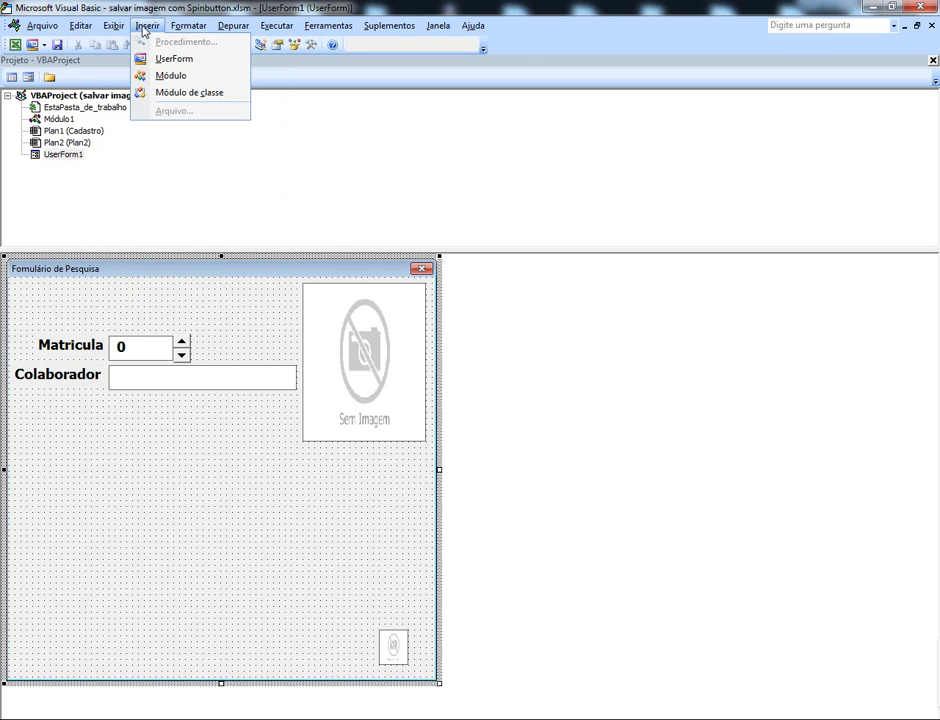
left_click(177, 64)
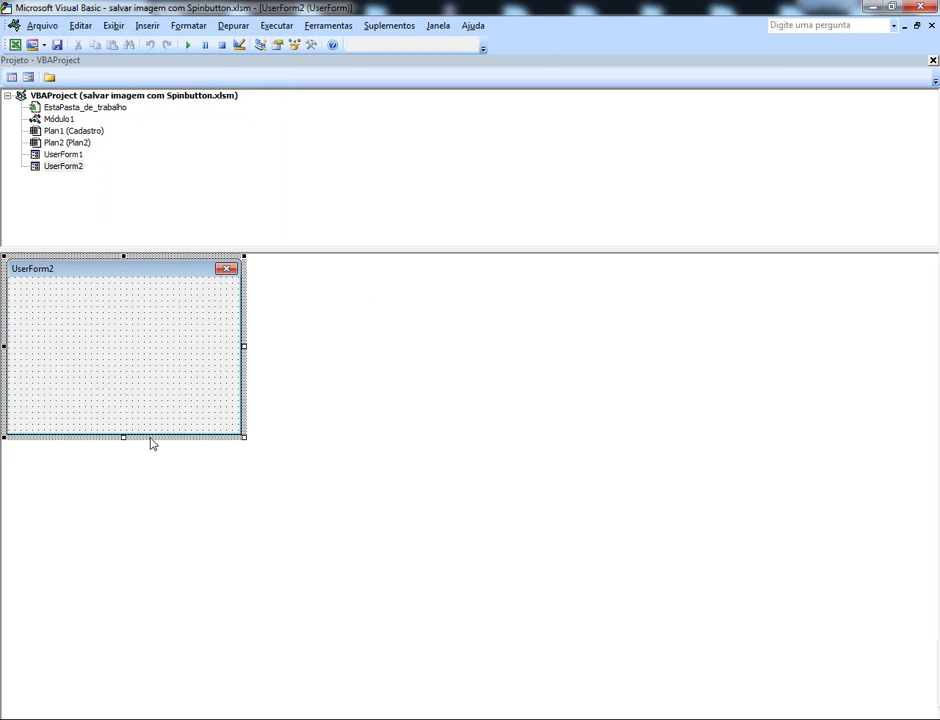
mouse_move(124, 439)
left_mouse_down()
mouse_move(150, 543)
mouse_move(154, 714)
left_mouse_up()
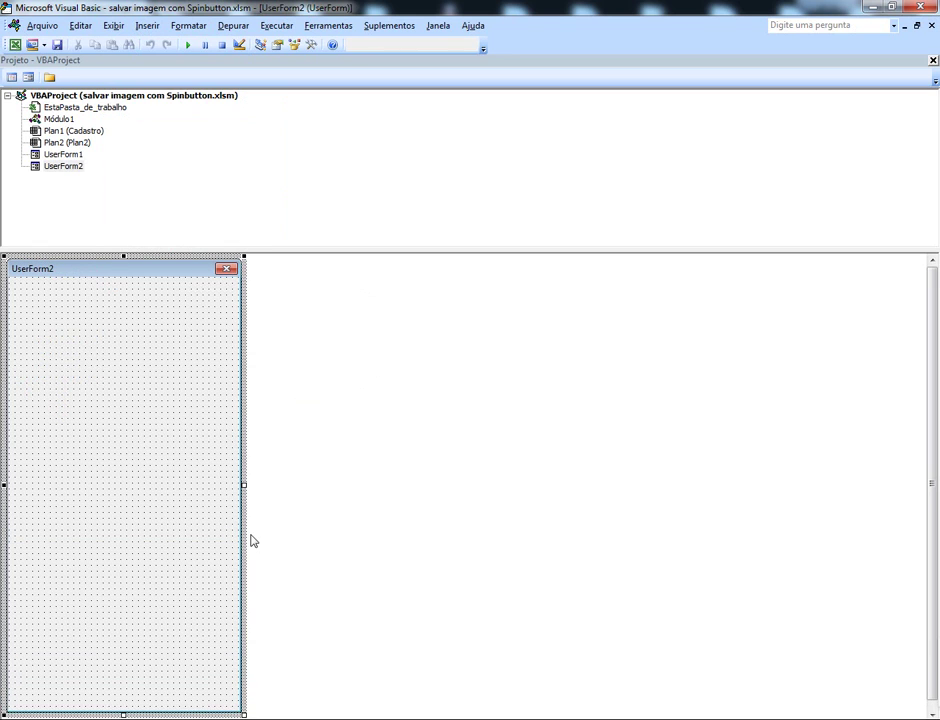
left_click_drag(245, 485, 375, 497)
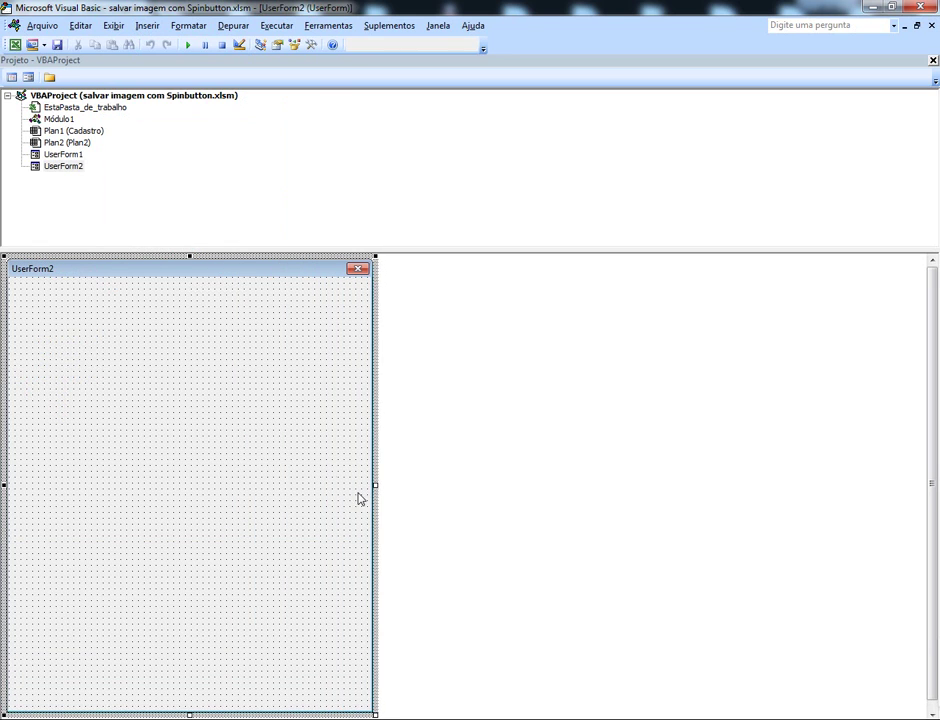
Set UserForm2's ShowModal property to False and close the Properties window.
right_click(307, 444)
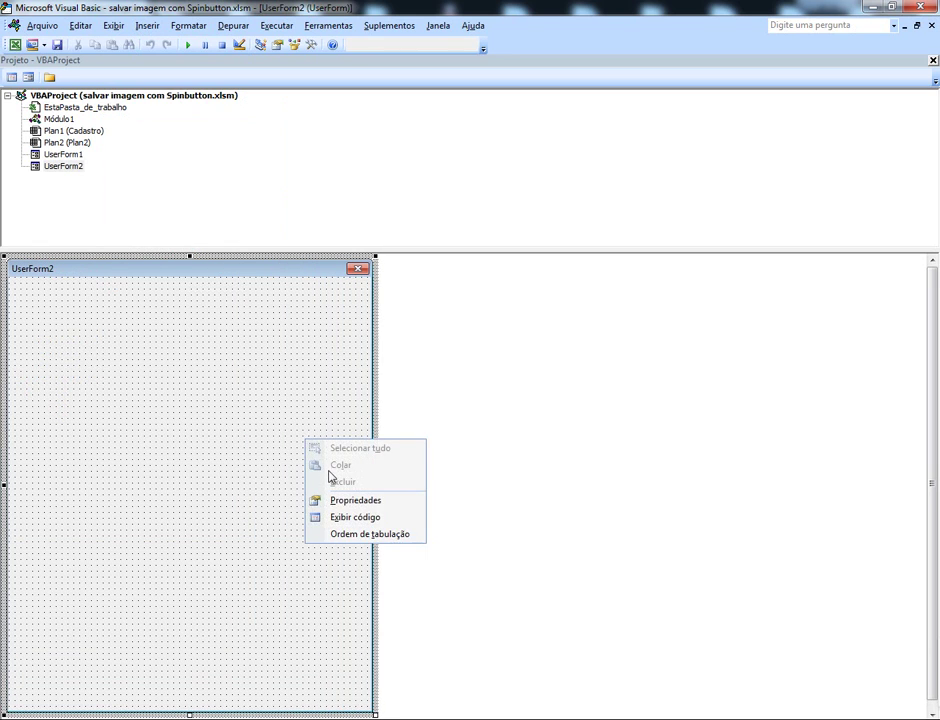
left_click(332, 500)
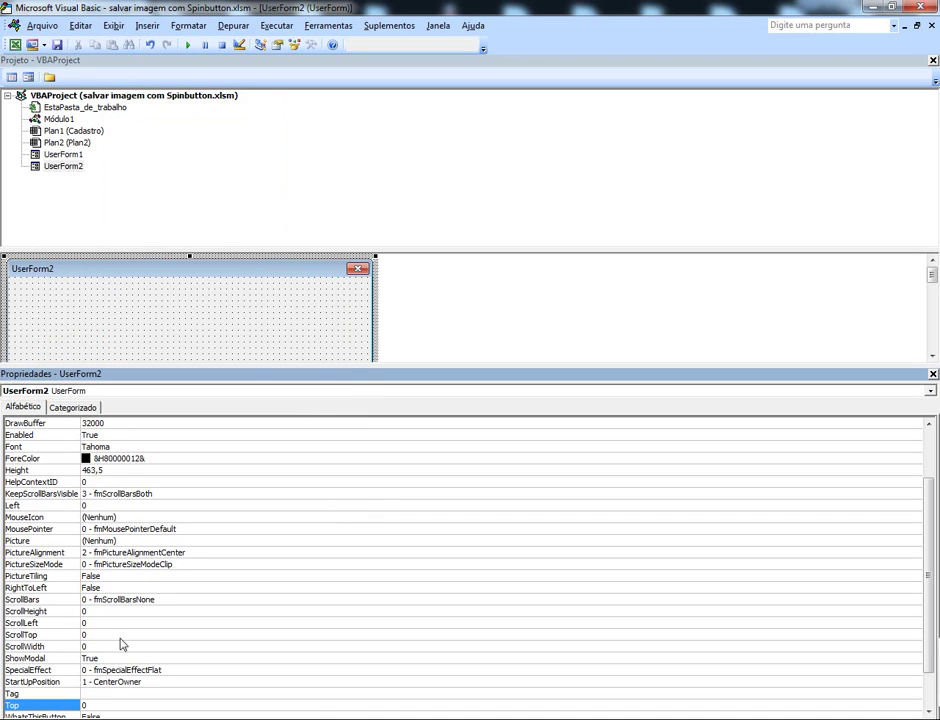
scroll(46, 612, "down", 1)
scroll(46, 612, "down", 1)
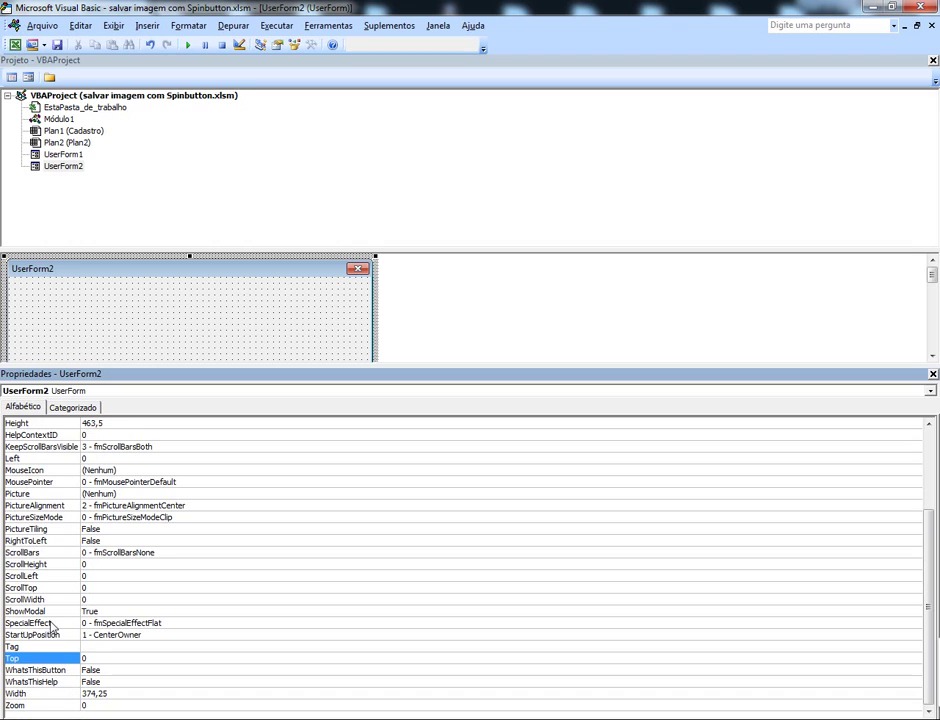
left_click(68, 611)
double_click(75, 617)
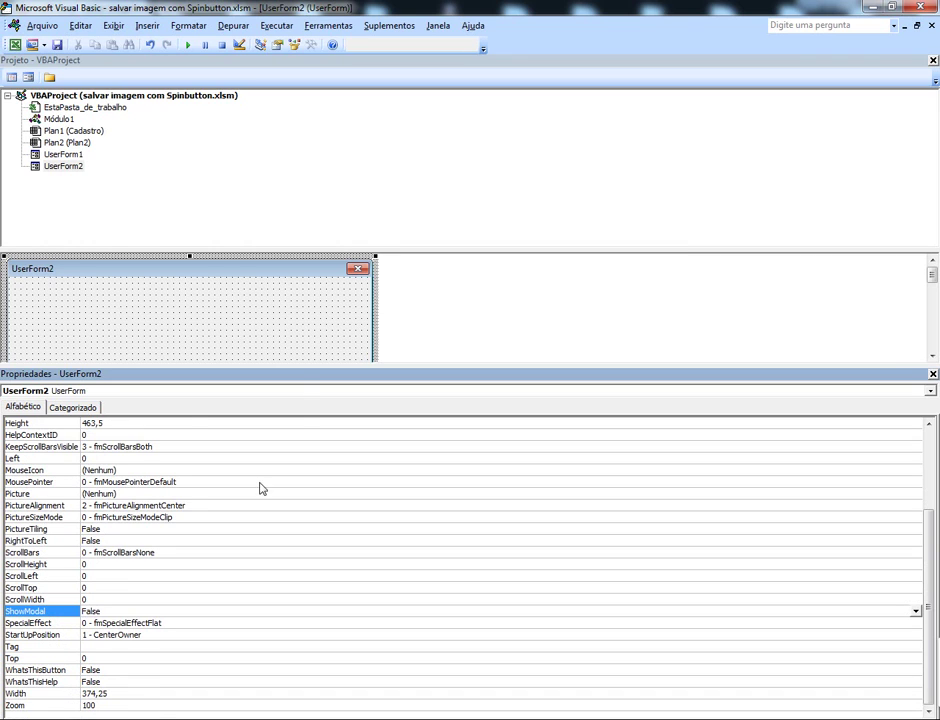
left_click(303, 323)
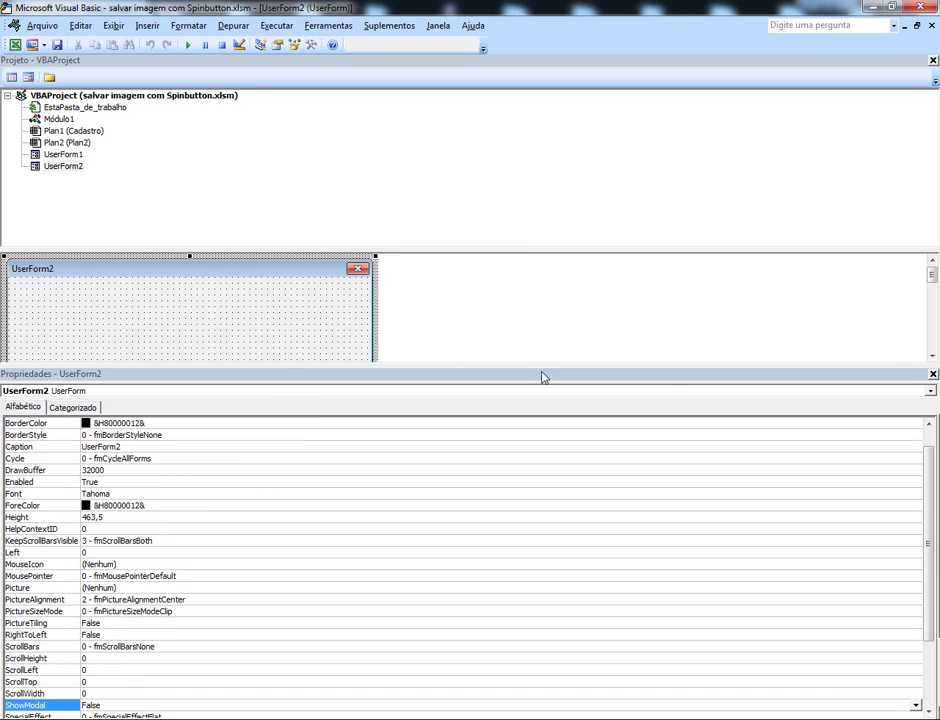
left_click(933, 373)
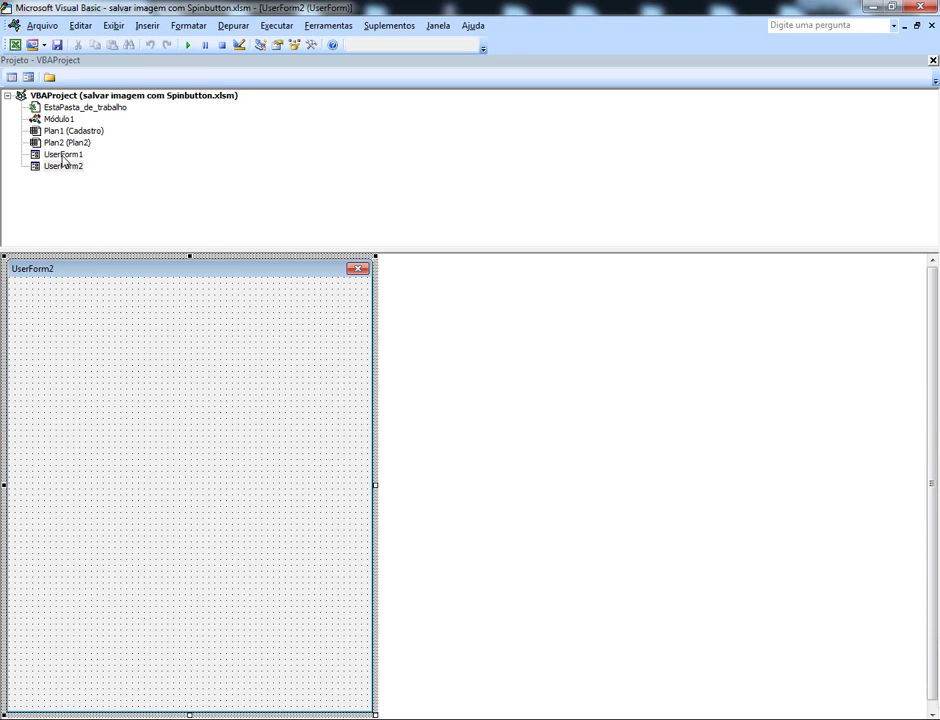
Paste UserForm1's Matricula, Colaborador, spin button and image controls into UserForm2, then widen it slightly.
double_click(63, 155)
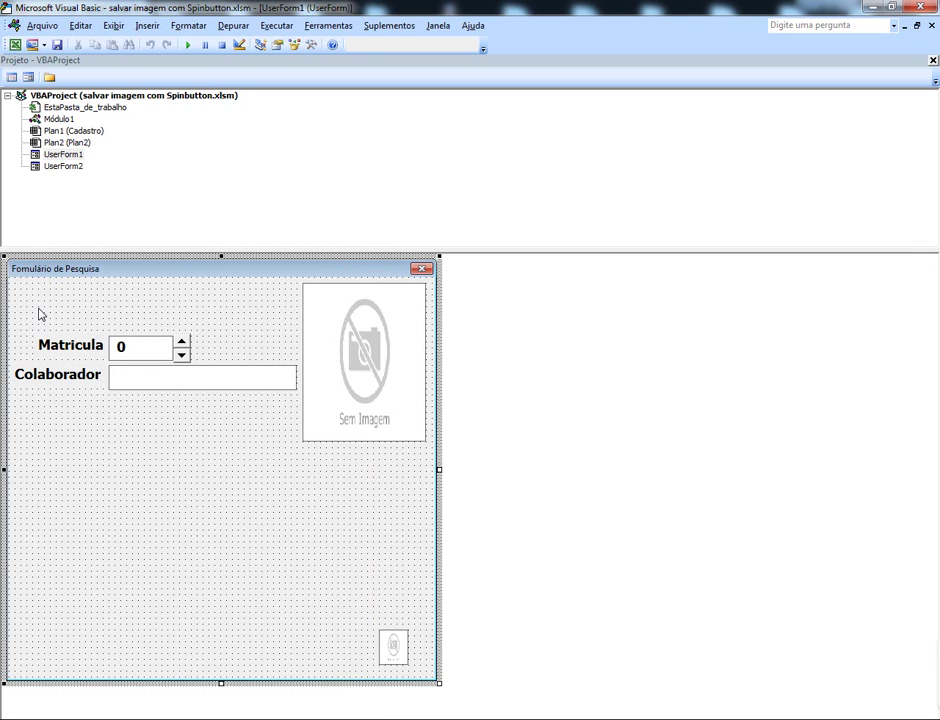
left_click_drag(231, 425, 405, 645)
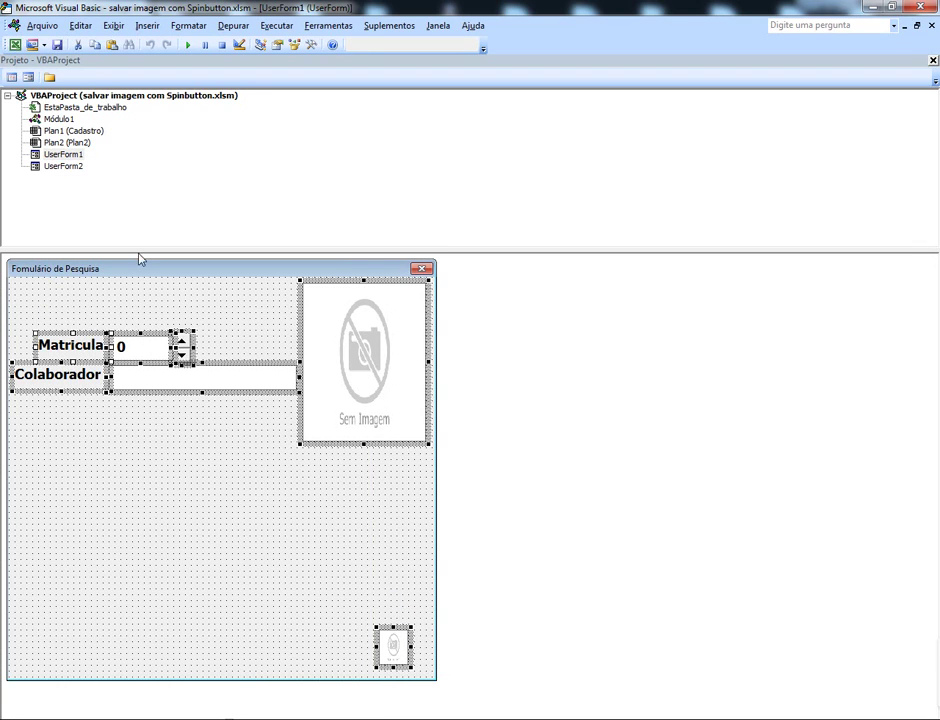
double_click(65, 168)
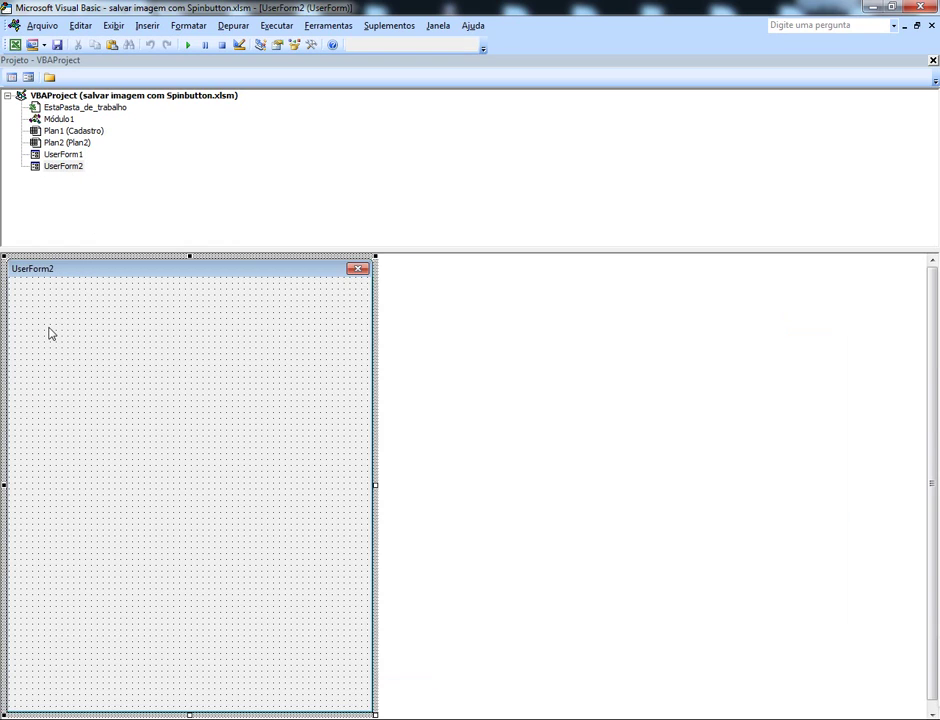
key("ctrl+v")
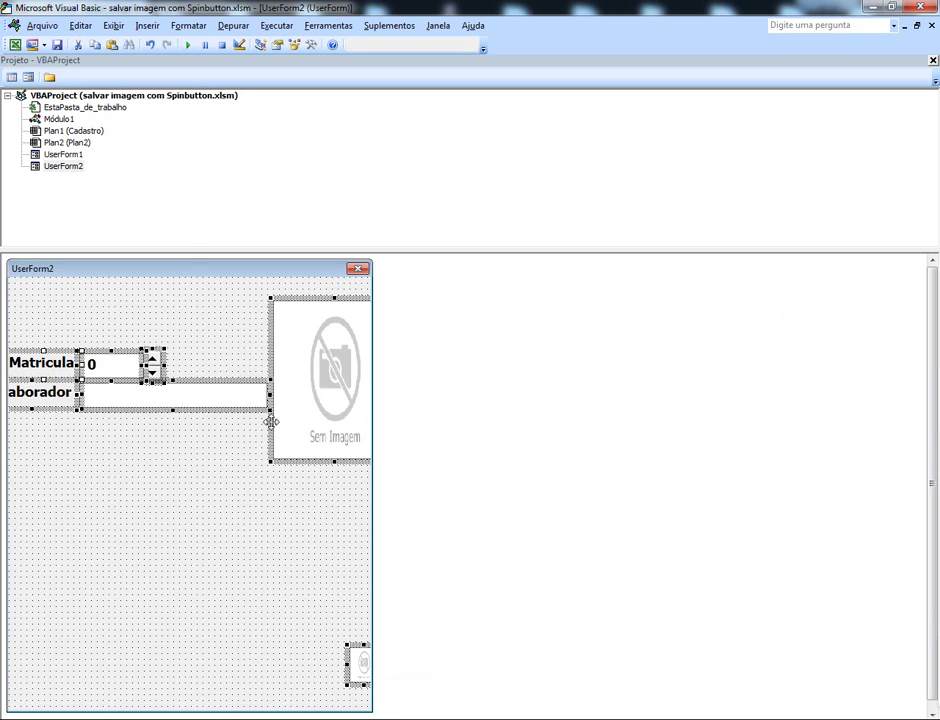
left_click(268, 539)
left_click_drag(375, 487, 407, 489)
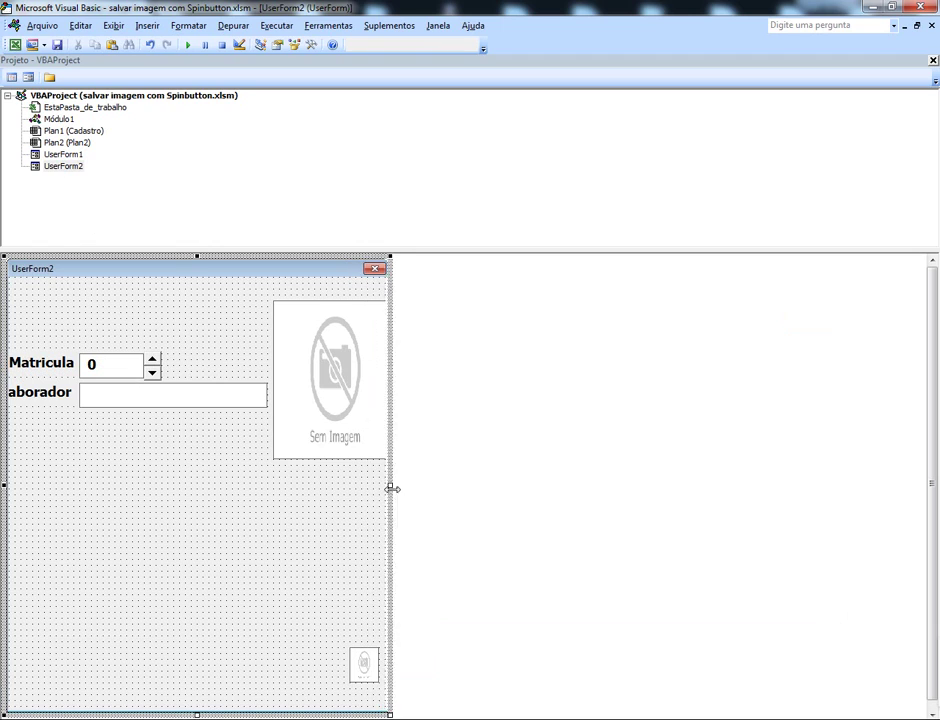
right_click(248, 484)
Set UserForm2's Caption to 'Formulario de Cadastro' and close the Properties and Project panels.
left_click(296, 541)
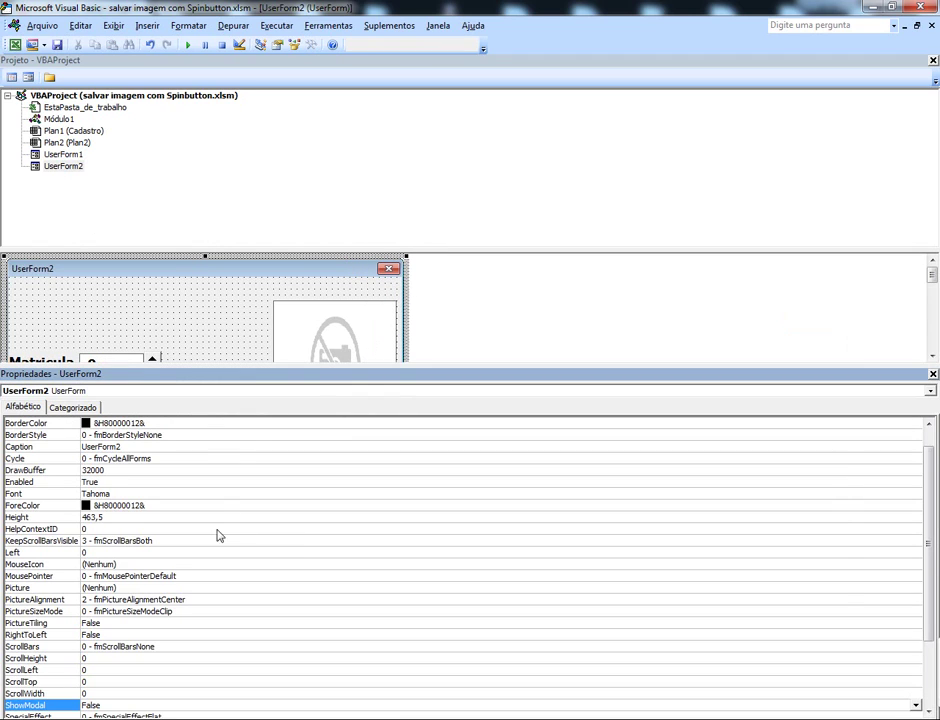
scroll(913, 548, "up", 1)
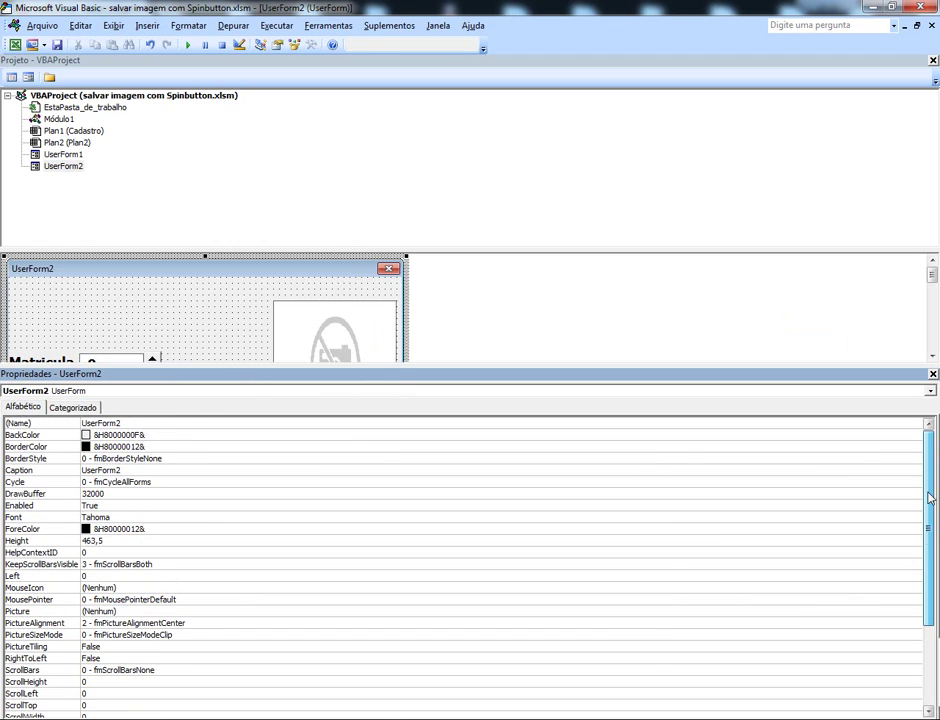
left_click(83, 470)
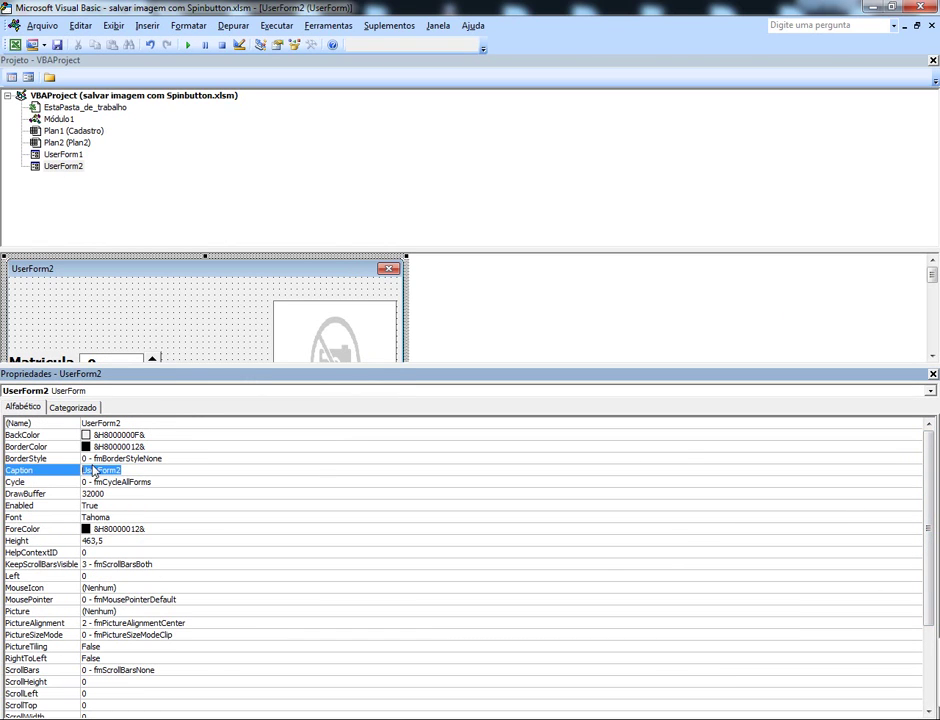
type("Formu")
type("lario de C")
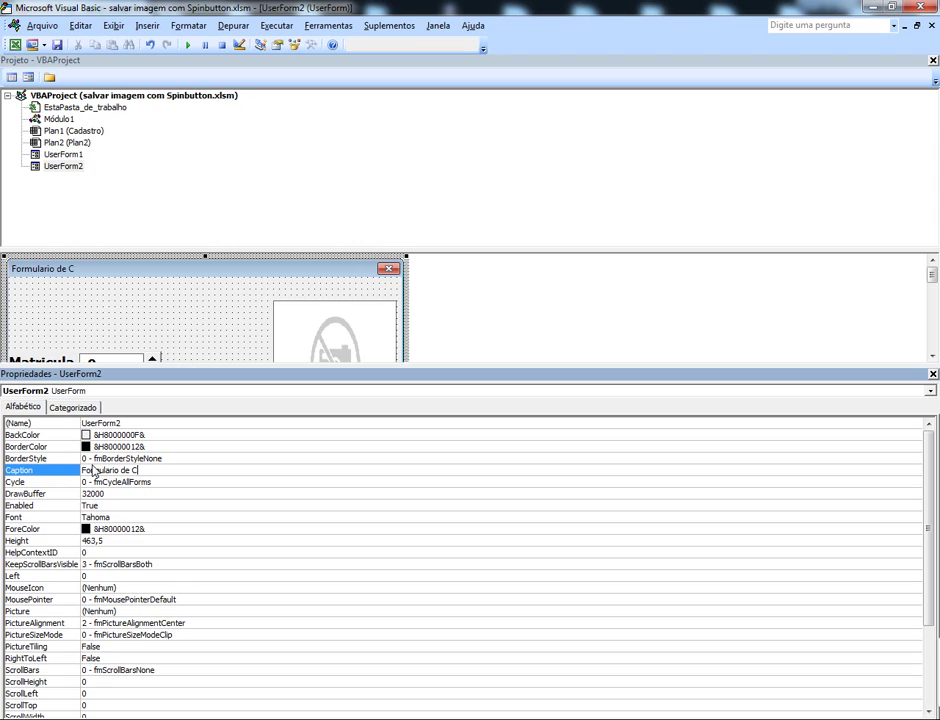
type("adastr")
type("o")
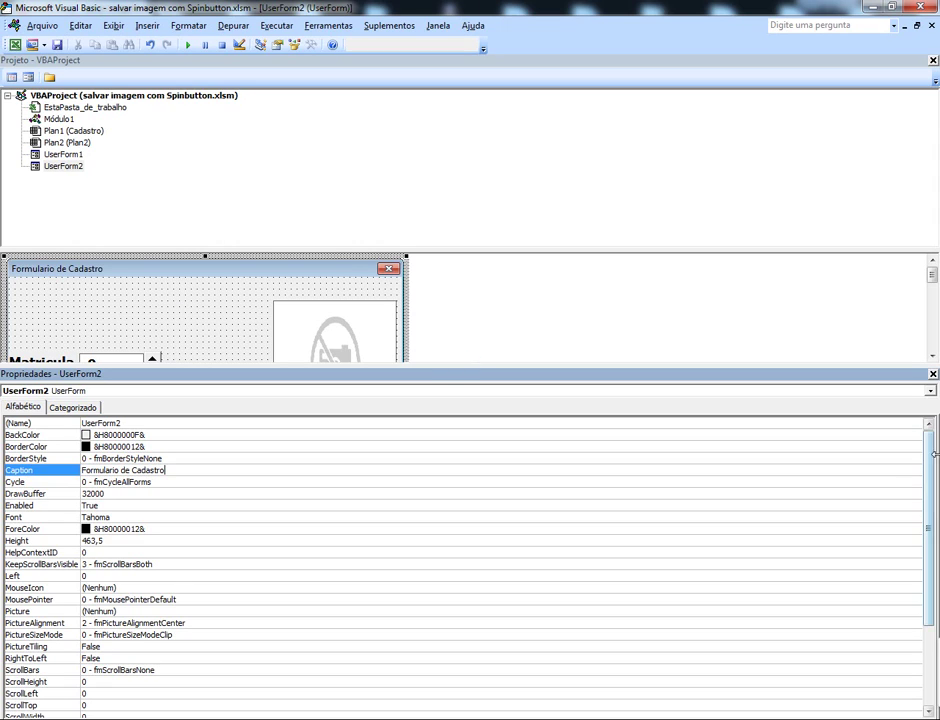
left_click(933, 374)
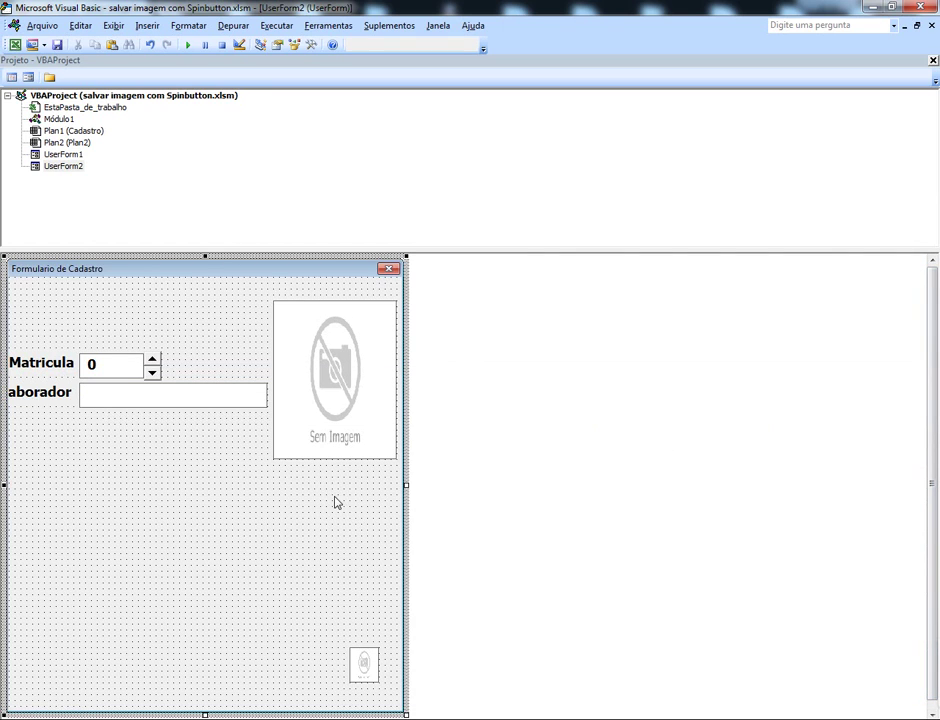
left_click(932, 60)
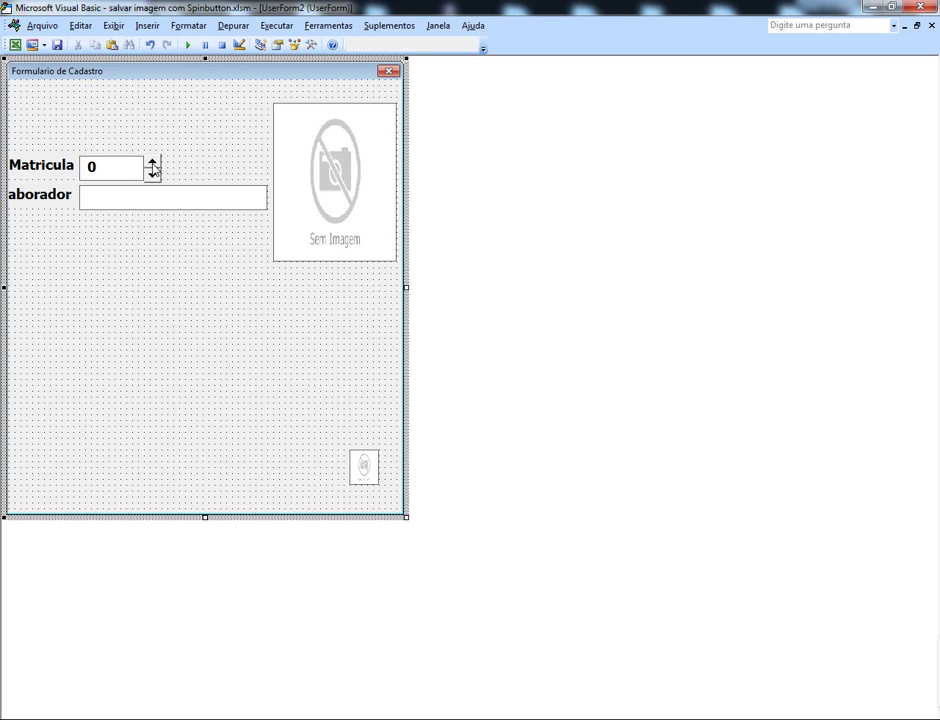
left_click(152, 172)
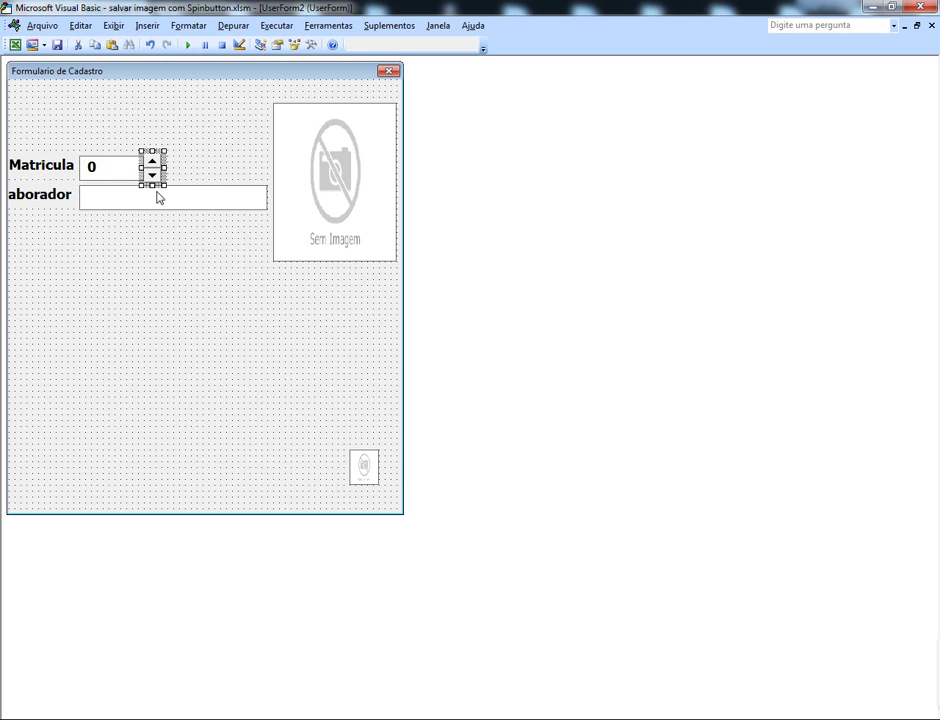
left_click(147, 198)
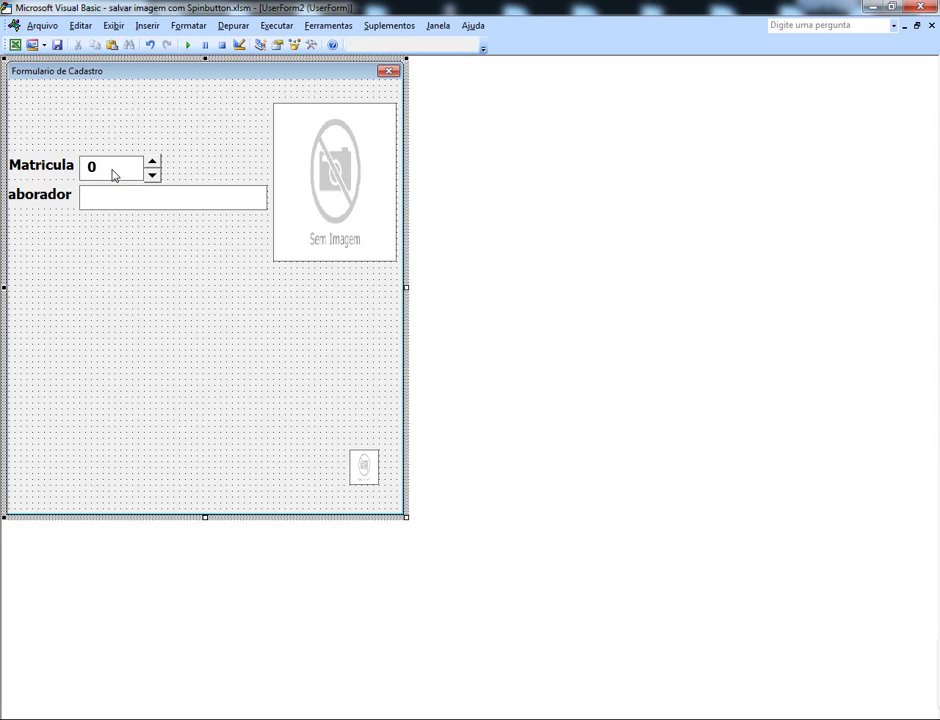
left_click(116, 174)
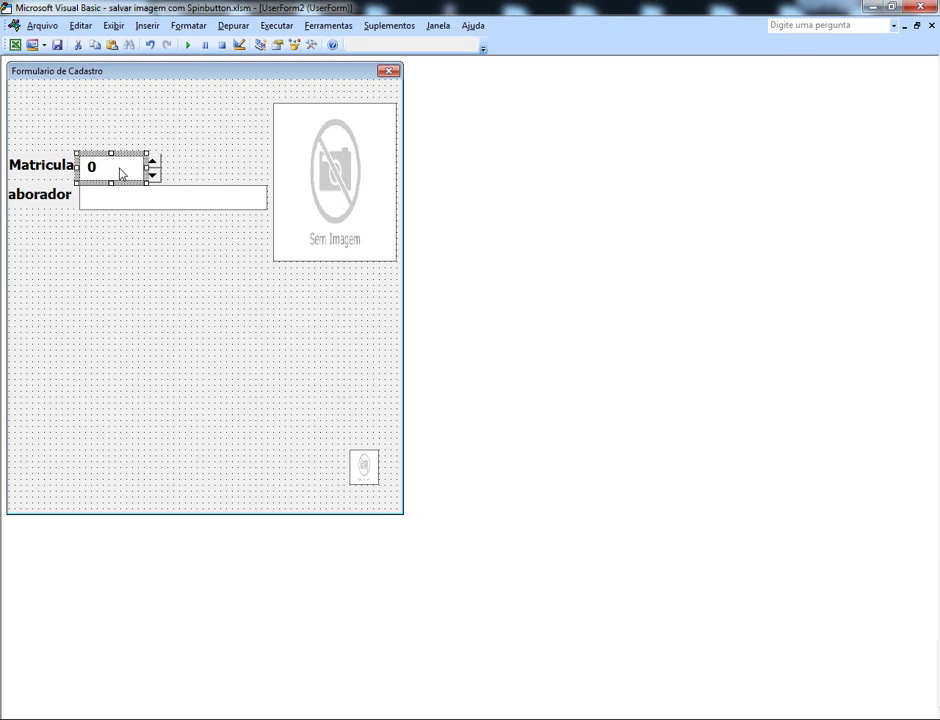
right_click(120, 174)
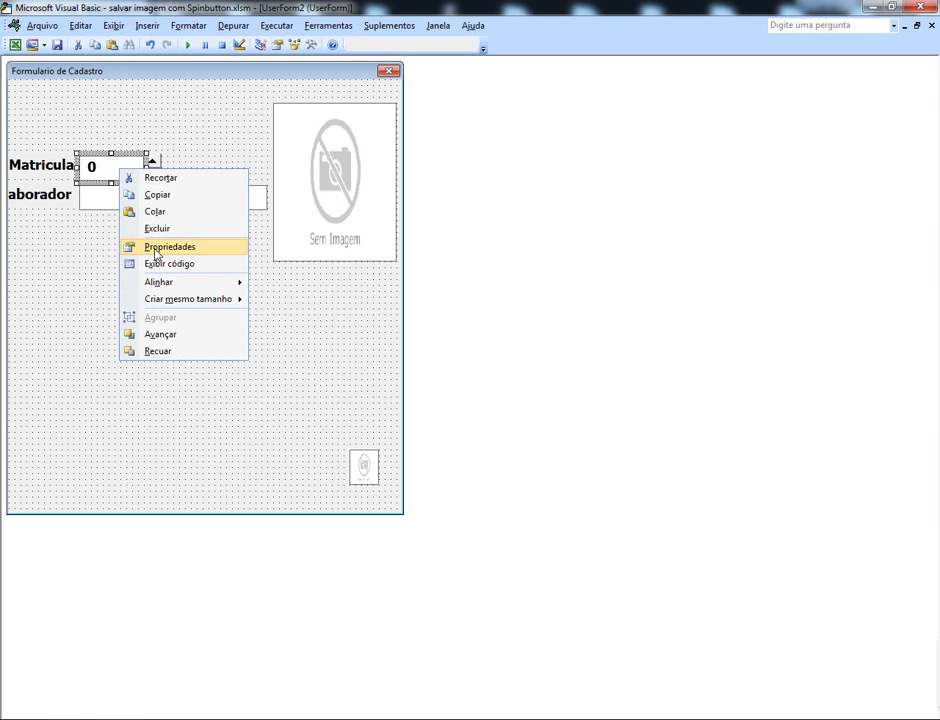
left_click(150, 247)
left_click_drag(934, 452, 935, 588)
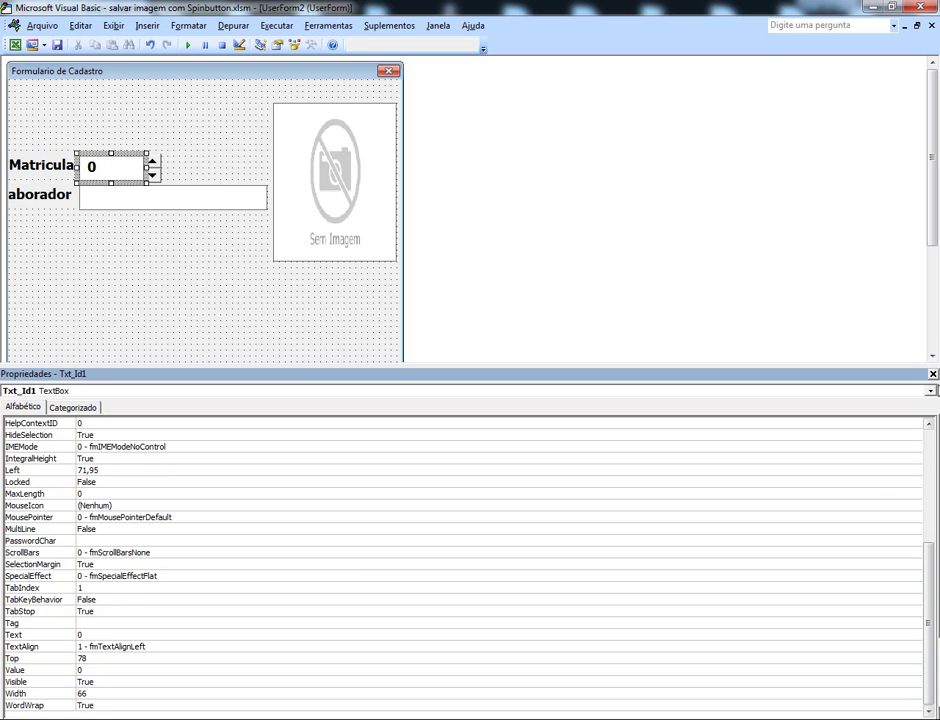
left_click(933, 373)
left_click(222, 306)
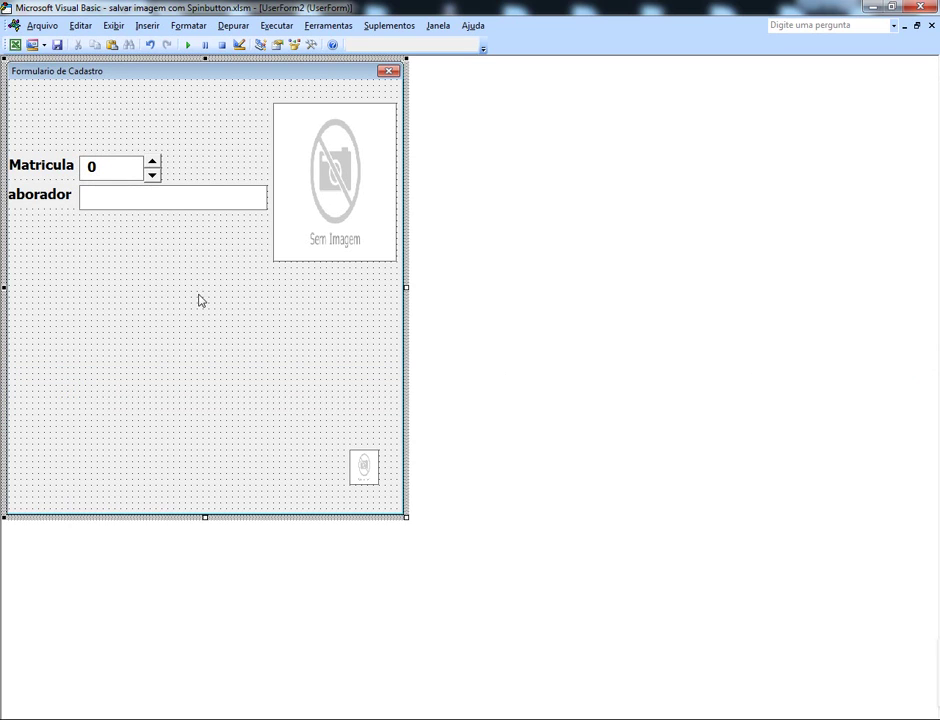
Open SpinButton1's Change event procedure and add blank lines inside it.
double_click(153, 170)
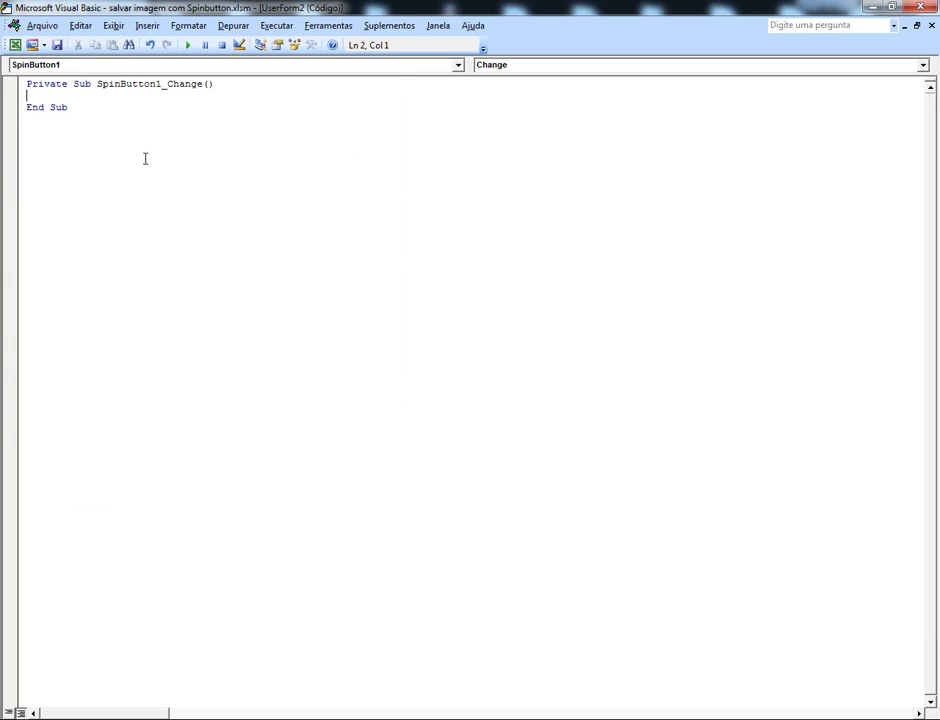
key("Return")
key("Return")
key("Return")
key("Return")
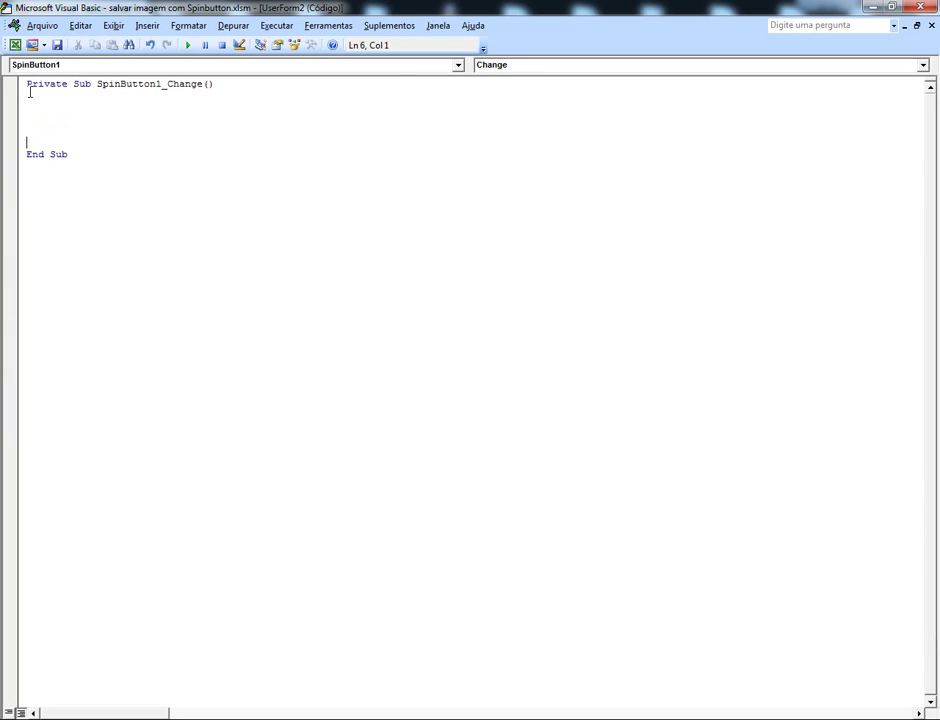
left_click(28, 84)
key("Return")
key("Return")
key("Return")
left_click(55, 141)
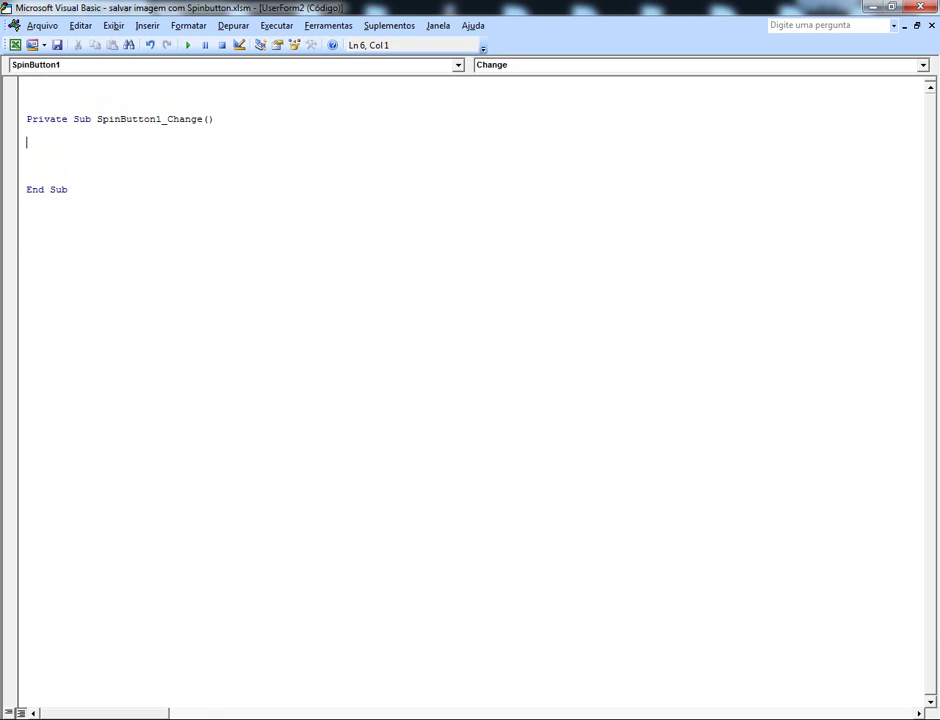
Write Me.Txt_Id1.Text = Me.SpinButton1.Value inside the Change procedure.
type("me.txt")
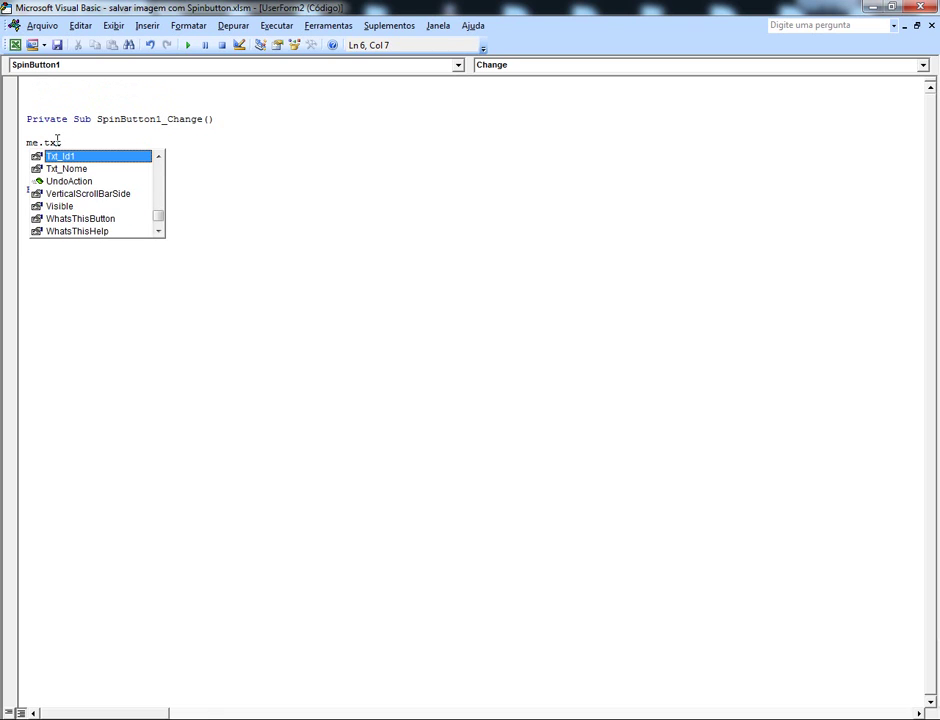
key("Tab")
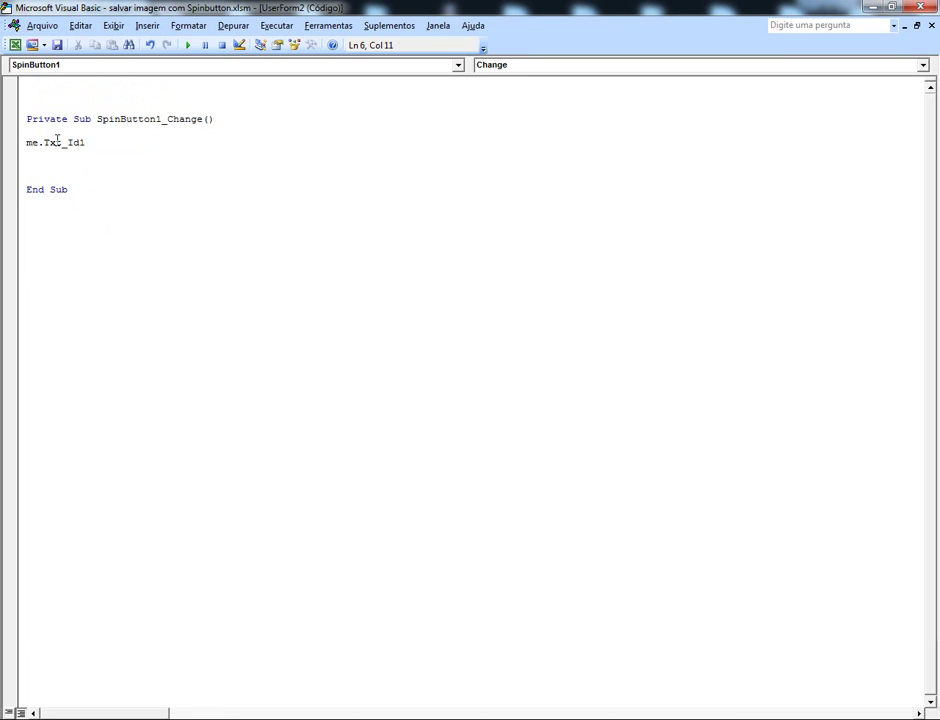
type(".te")
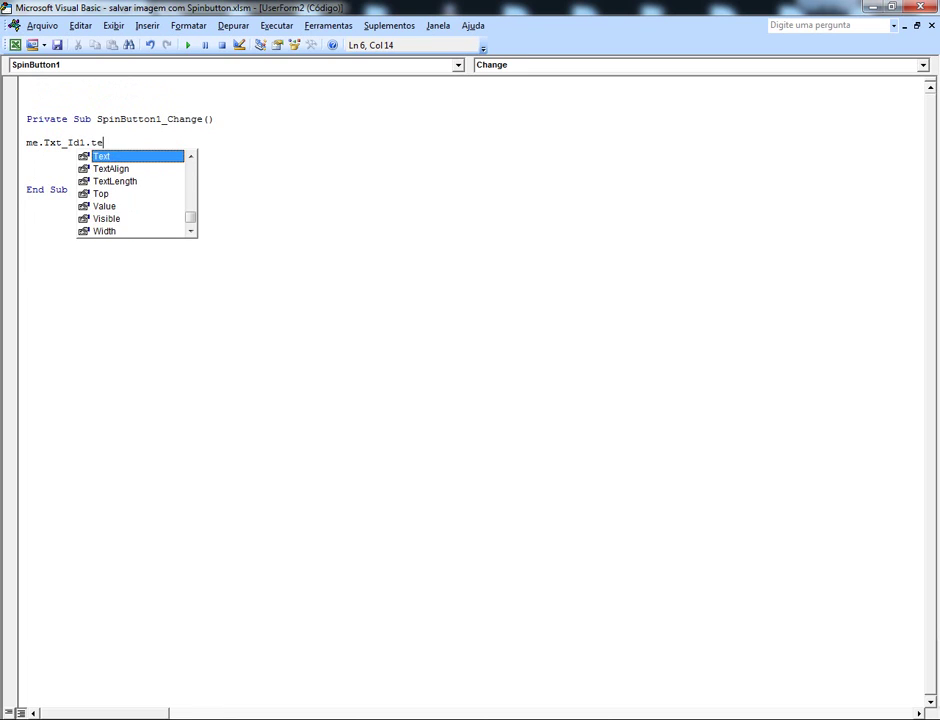
key("Tab")
type("=")
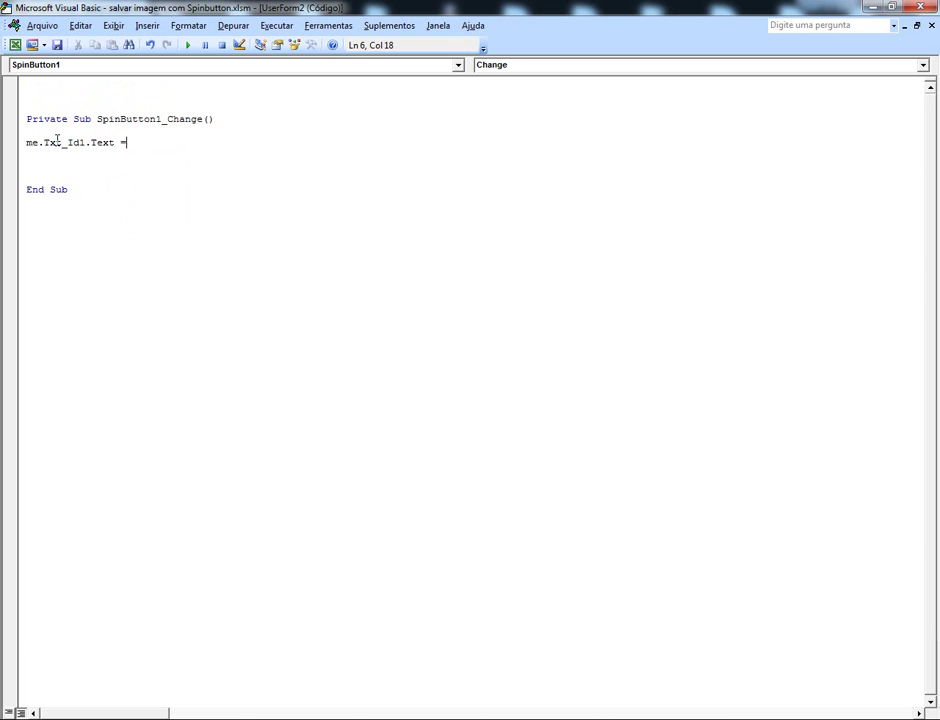
type("me.")
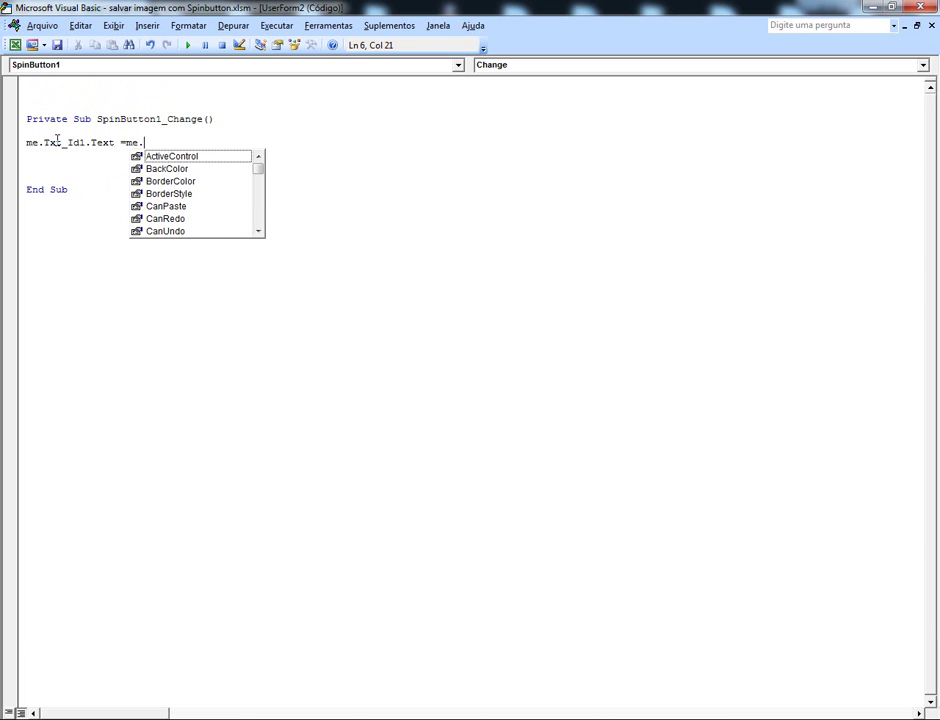
type("sp")
key("Down")
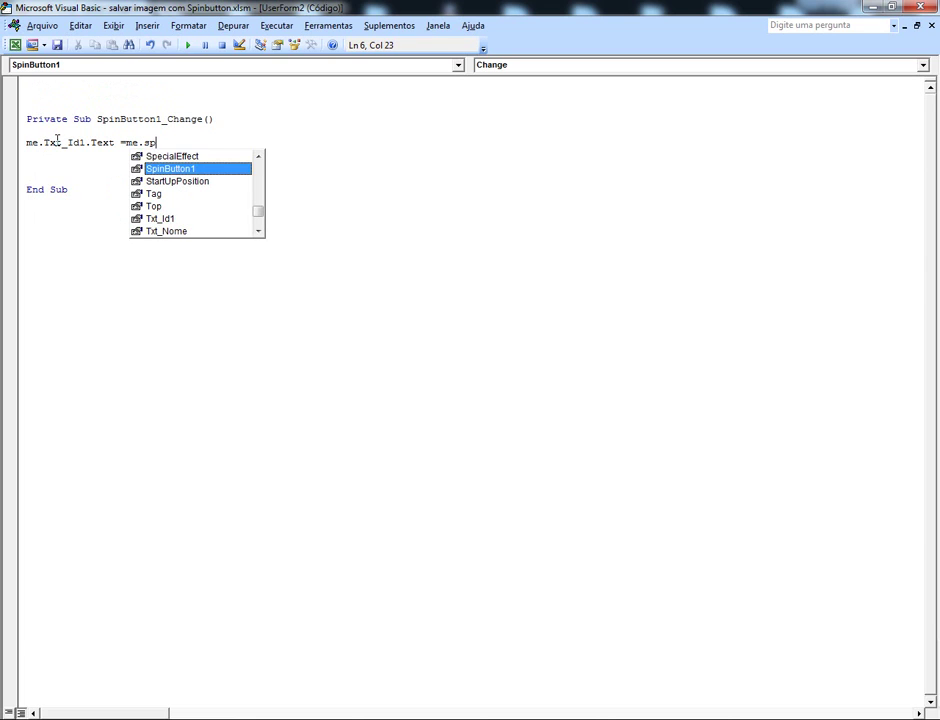
key("Tab")
type(".")
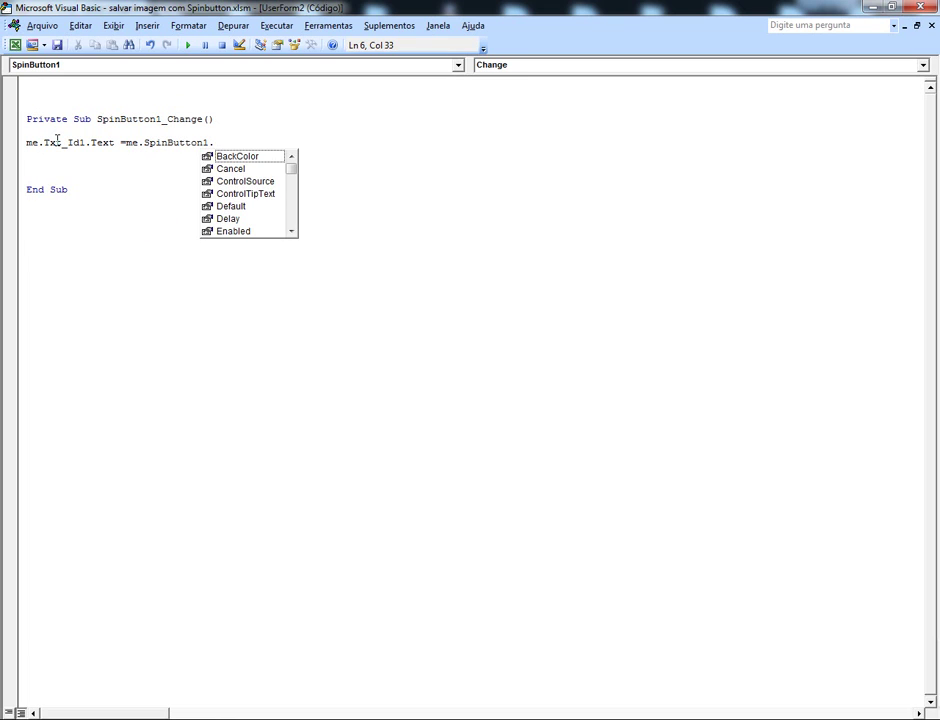
type("v")
key("Tab")
key("Return")
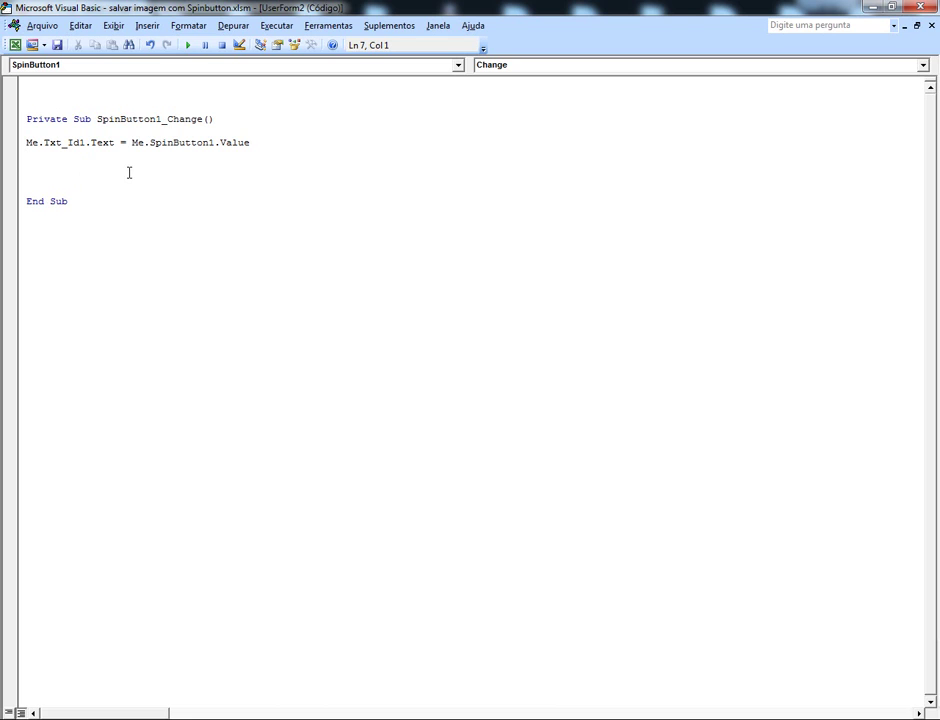
Show the Project Explorer and open UserForm2 in design view.
left_click(113, 25)
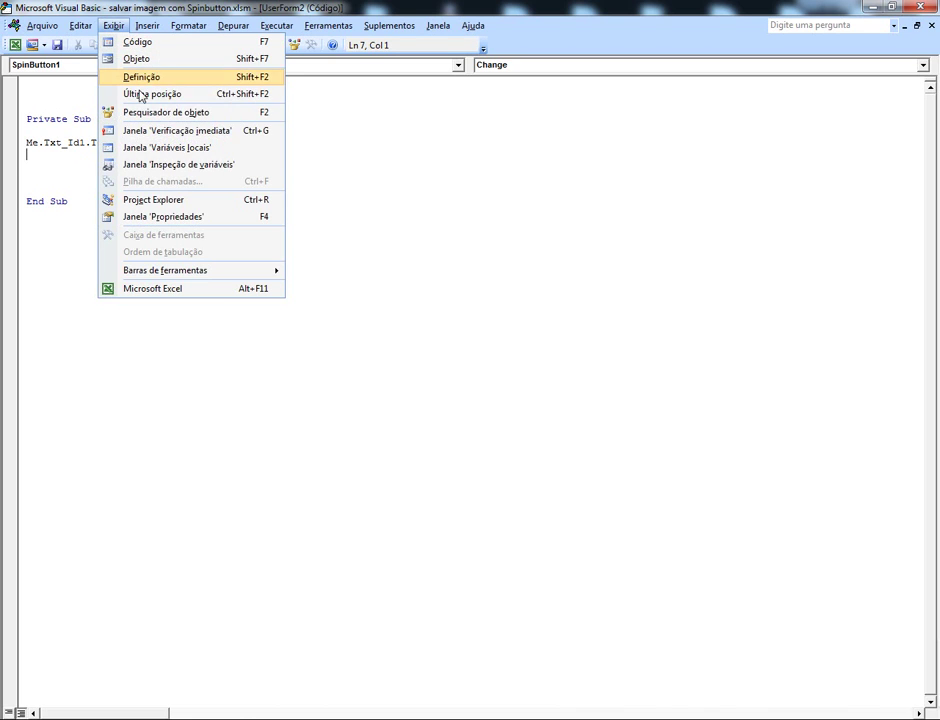
left_click(135, 201)
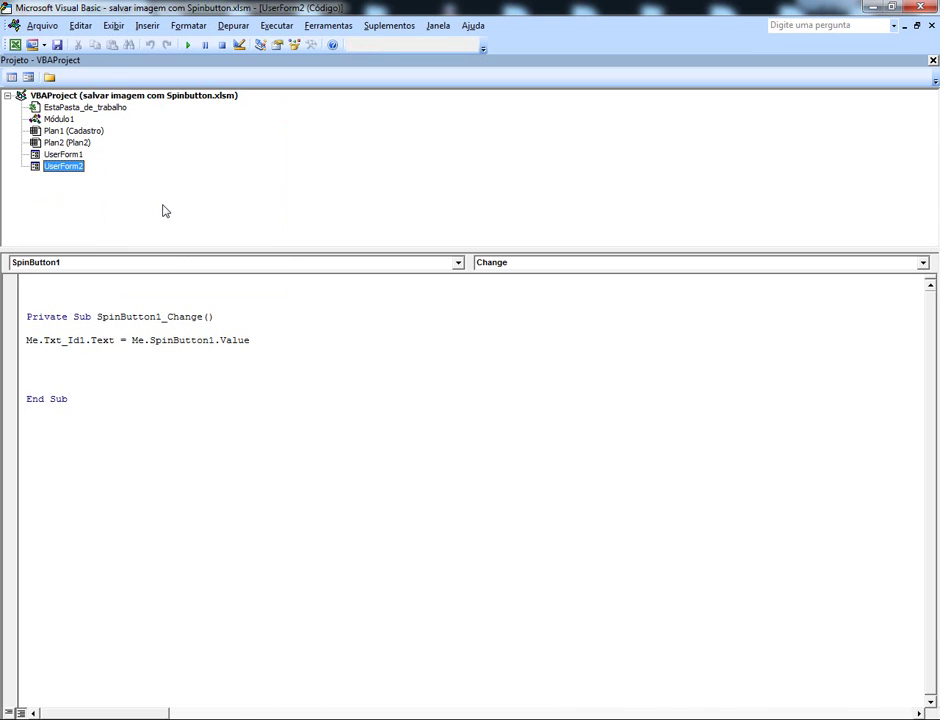
double_click(63, 166)
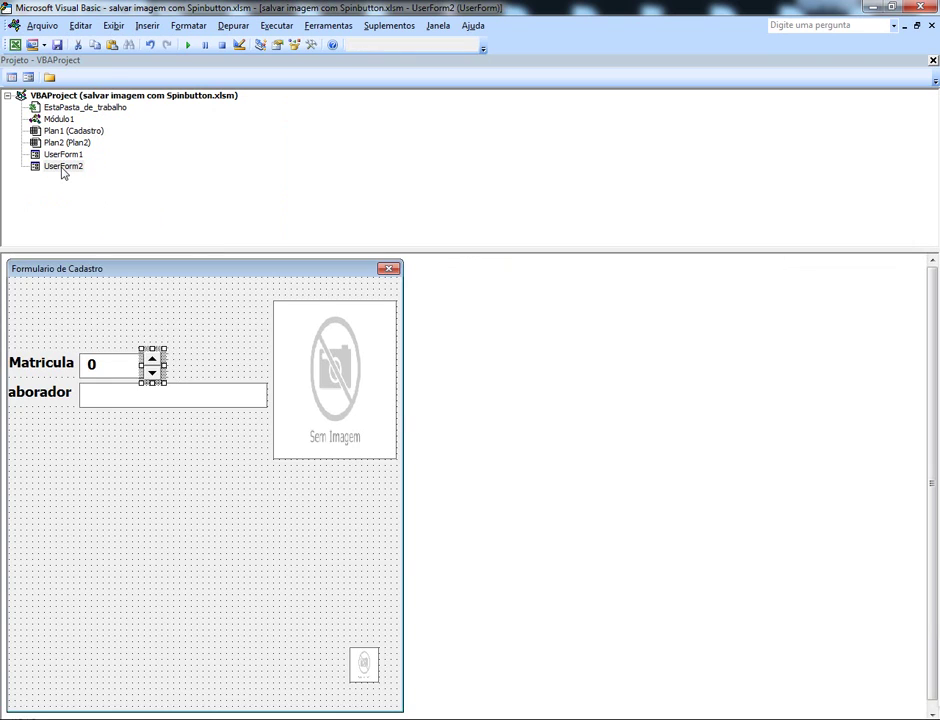
left_click(153, 411)
Check the Matricula text box's properties, then close the Properties and Project panels.
left_click(121, 373)
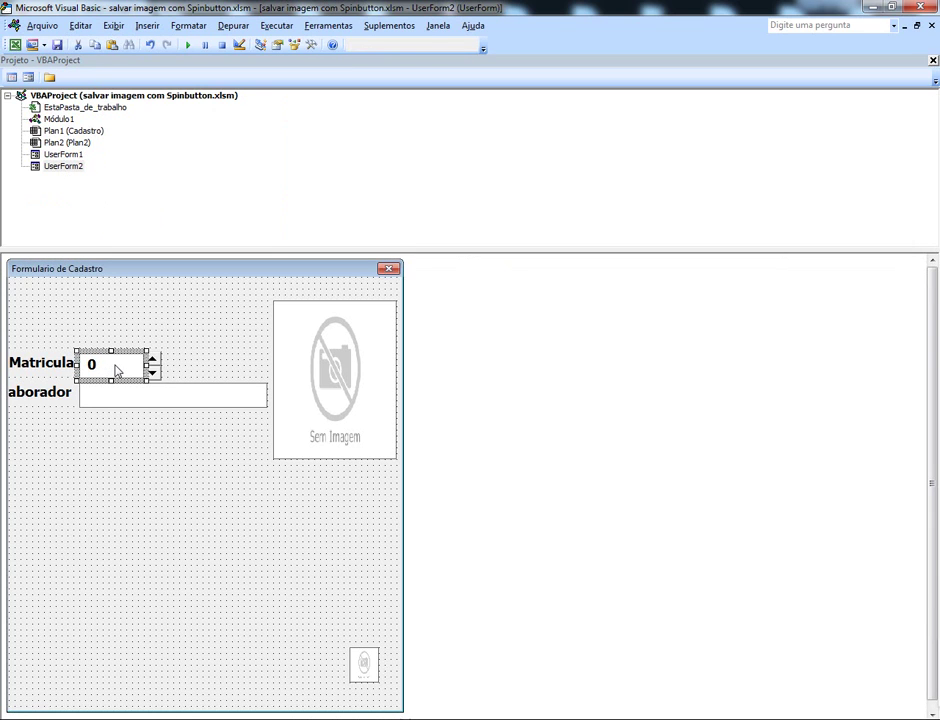
right_click(118, 370)
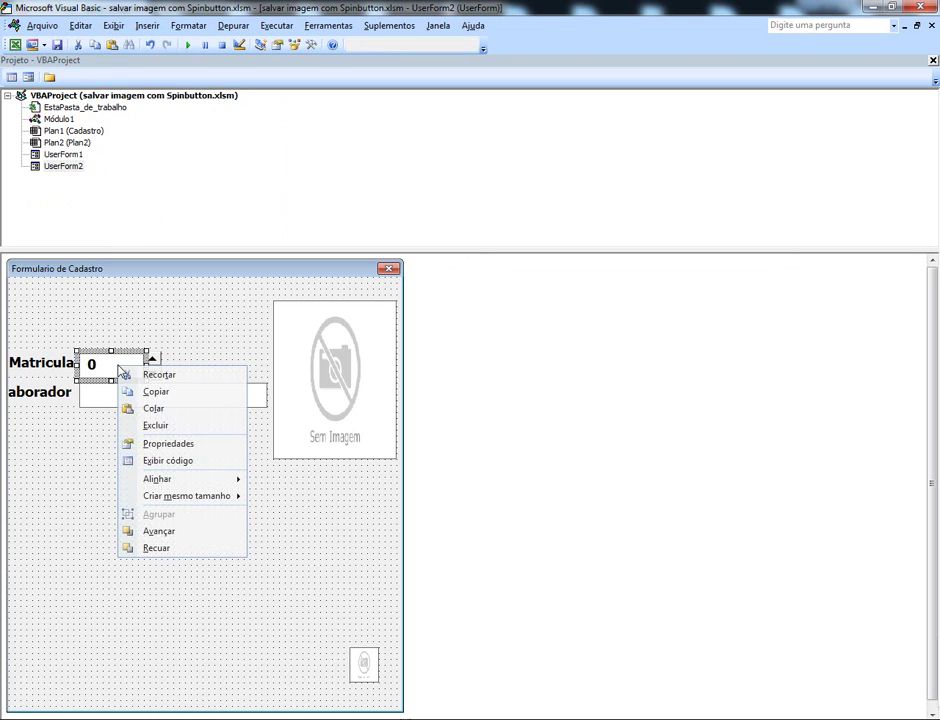
left_click(172, 444)
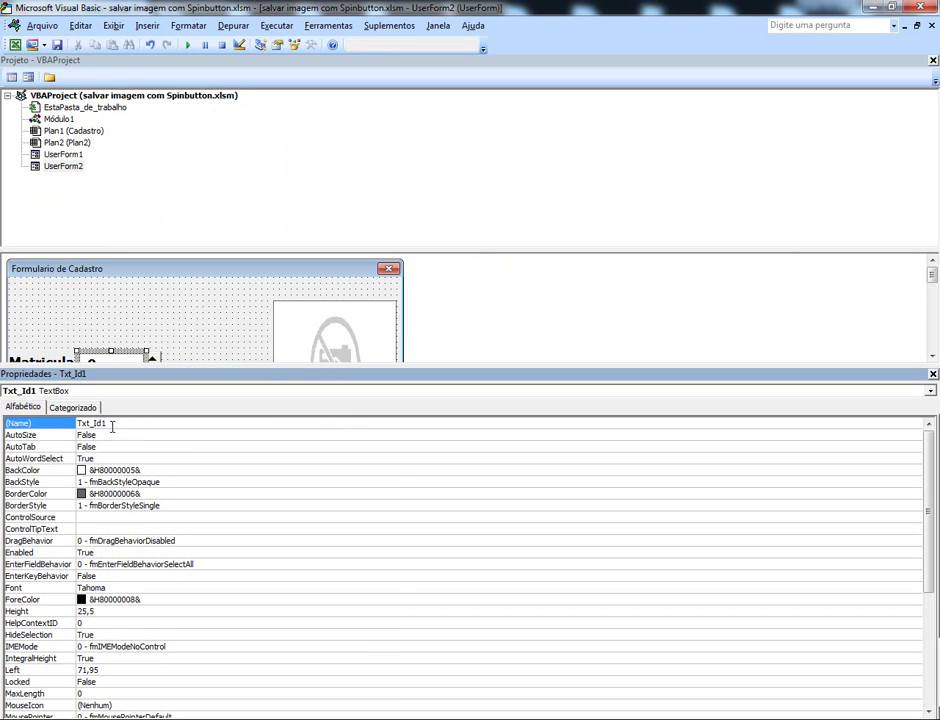
left_click(932, 375)
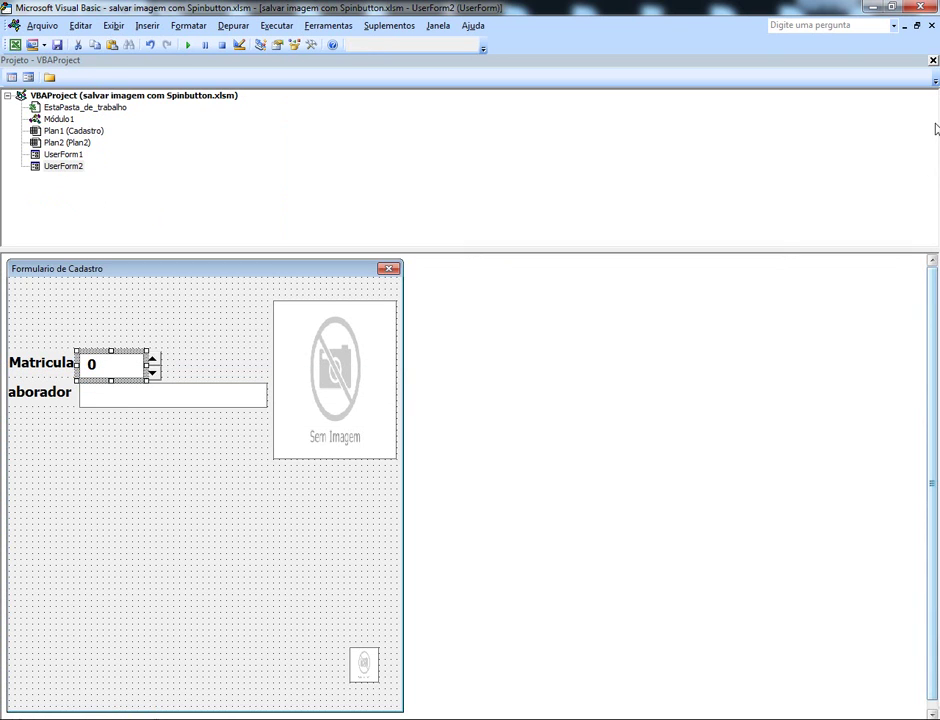
left_click(933, 62)
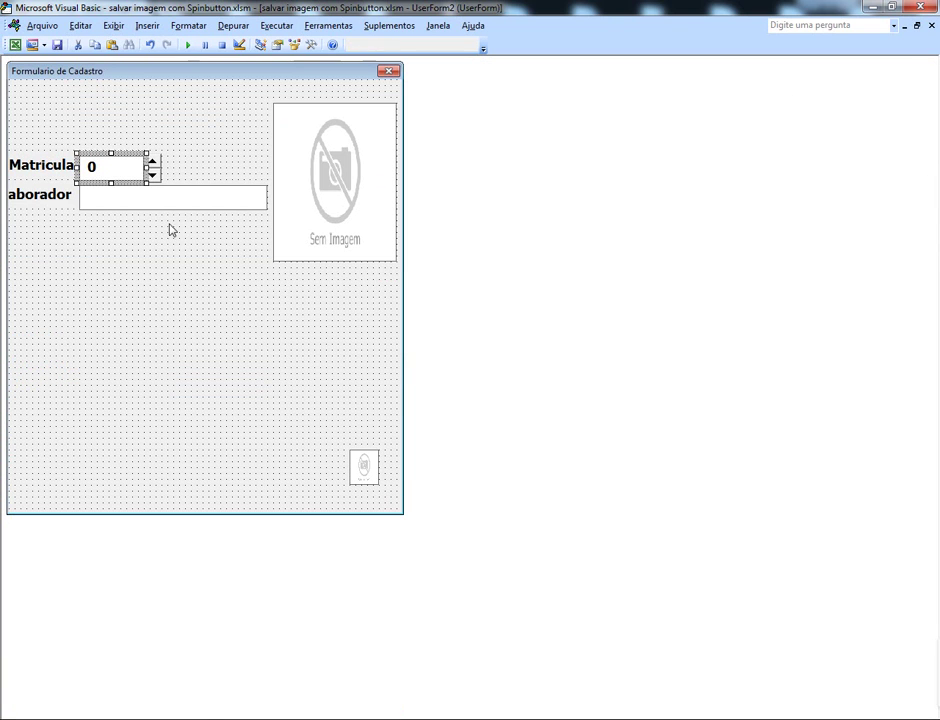
Create an empty Txt_Id1_AfterUpdate procedure and delete the unused Txt_Id1_Change stub.
double_click(127, 172)
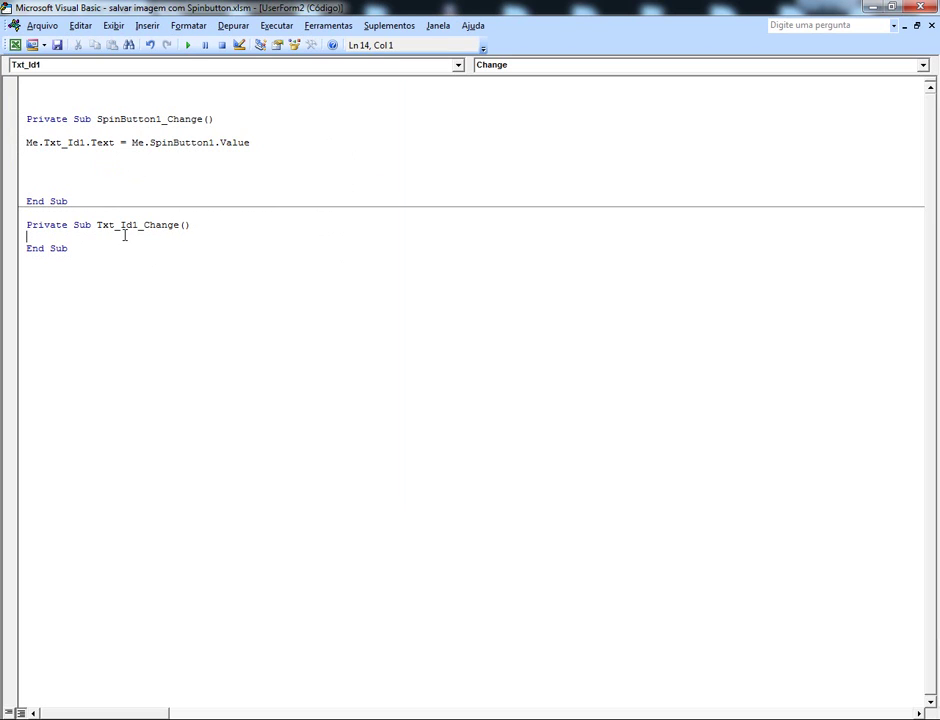
left_click(923, 64)
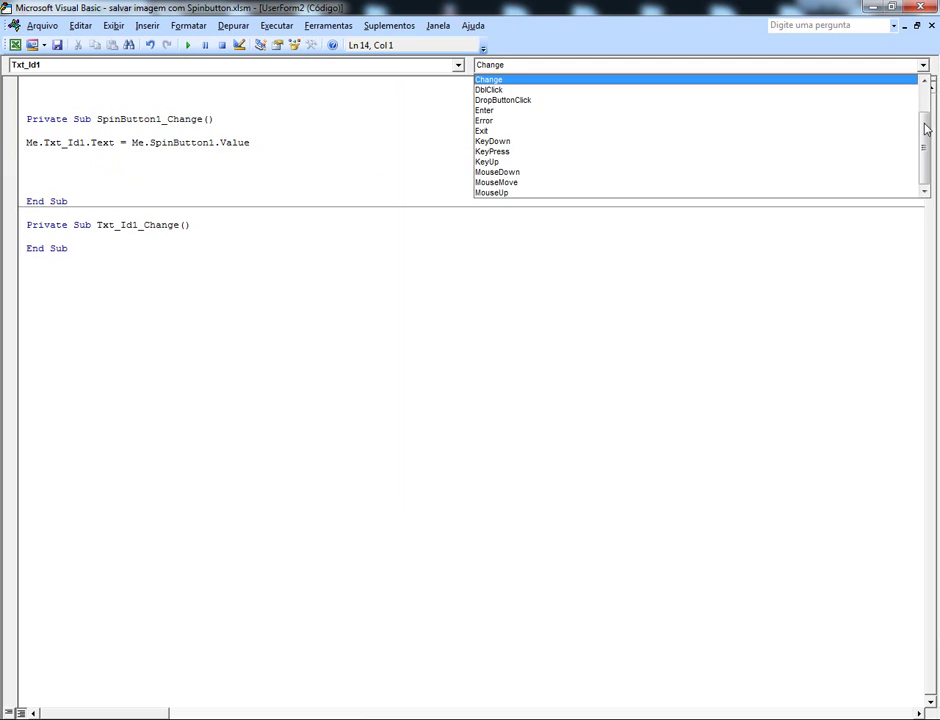
left_click_drag(925, 128, 925, 88)
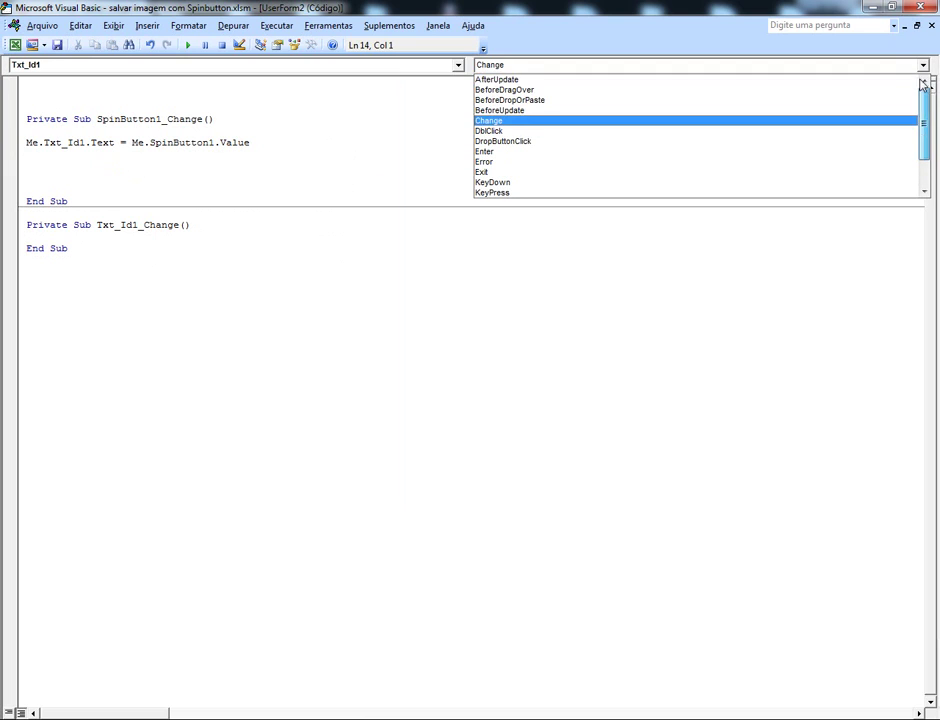
left_click(709, 82)
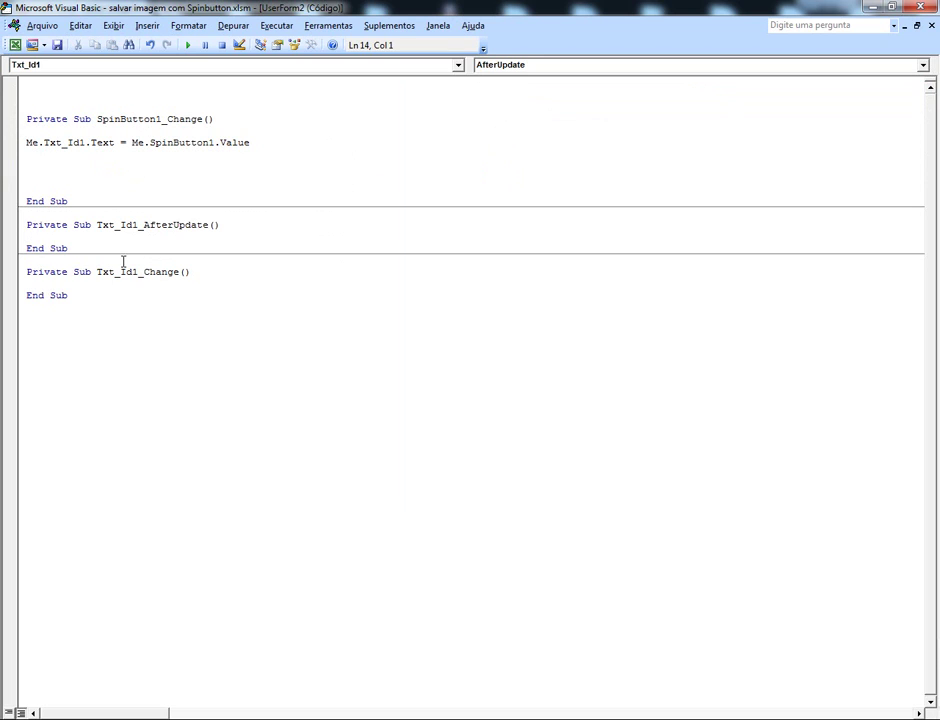
left_click_drag(24, 271, 85, 297)
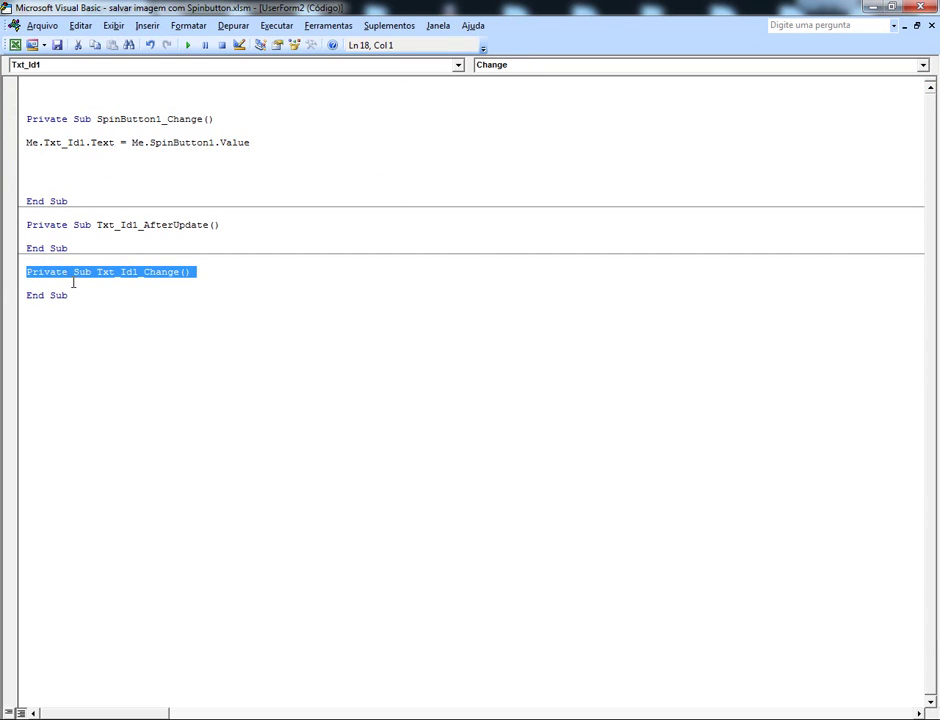
key("Delete")
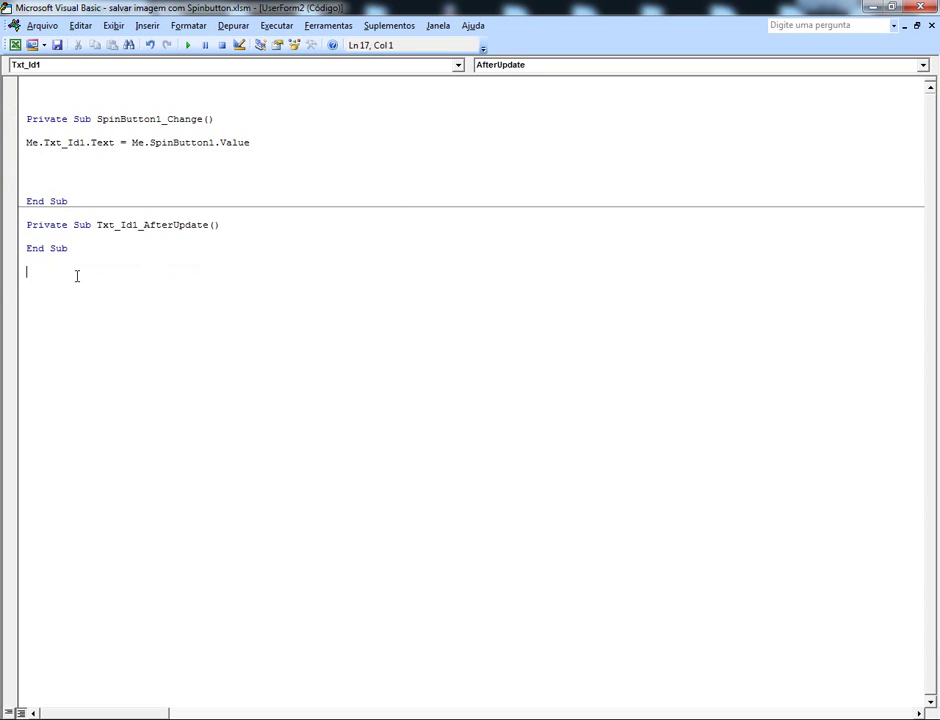
key("Return")
key("Return")
key("Return")
key("Return")
key("Return")
key("Return")
left_click(46, 256)
Add Application.ScreenUpdating = False at the top of the AfterUpdate procedure.
type("app")
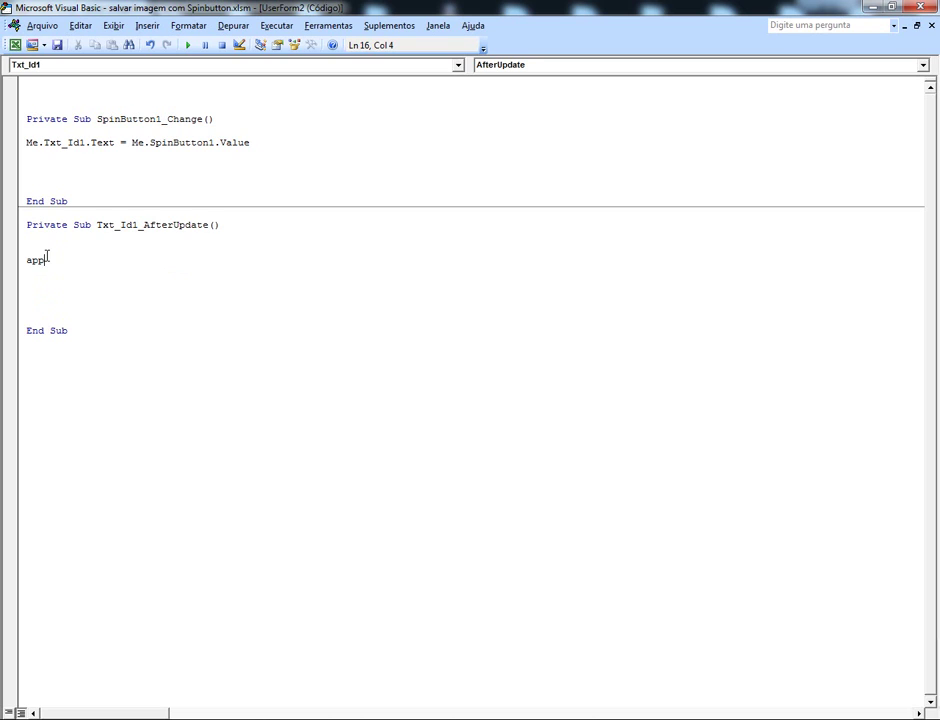
type("licat")
type("ion.scr")
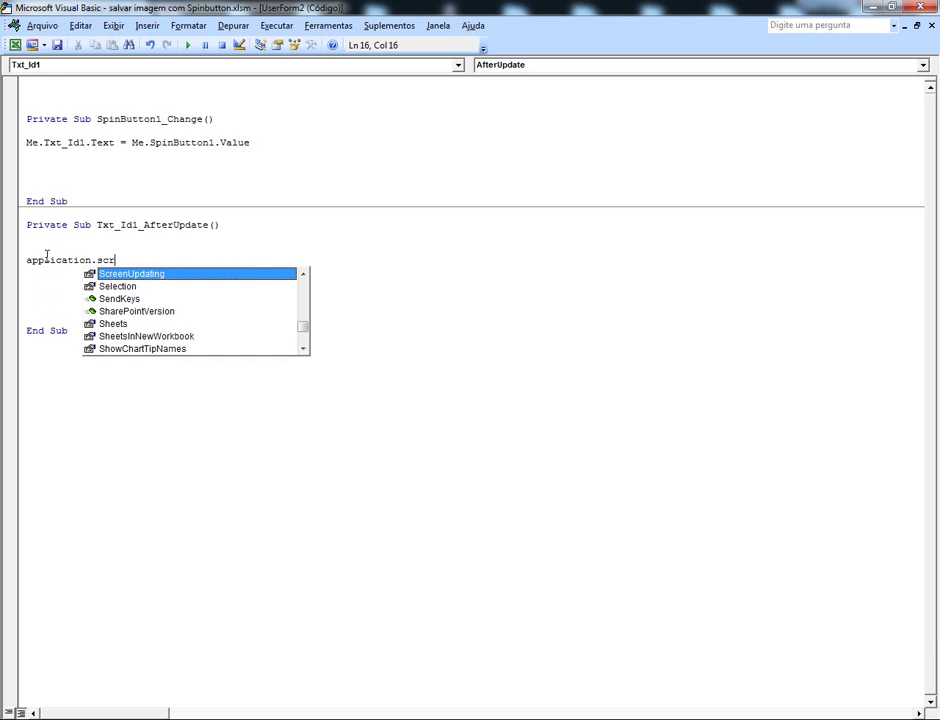
key("Tab")
type("=Fa")
key("Tab")
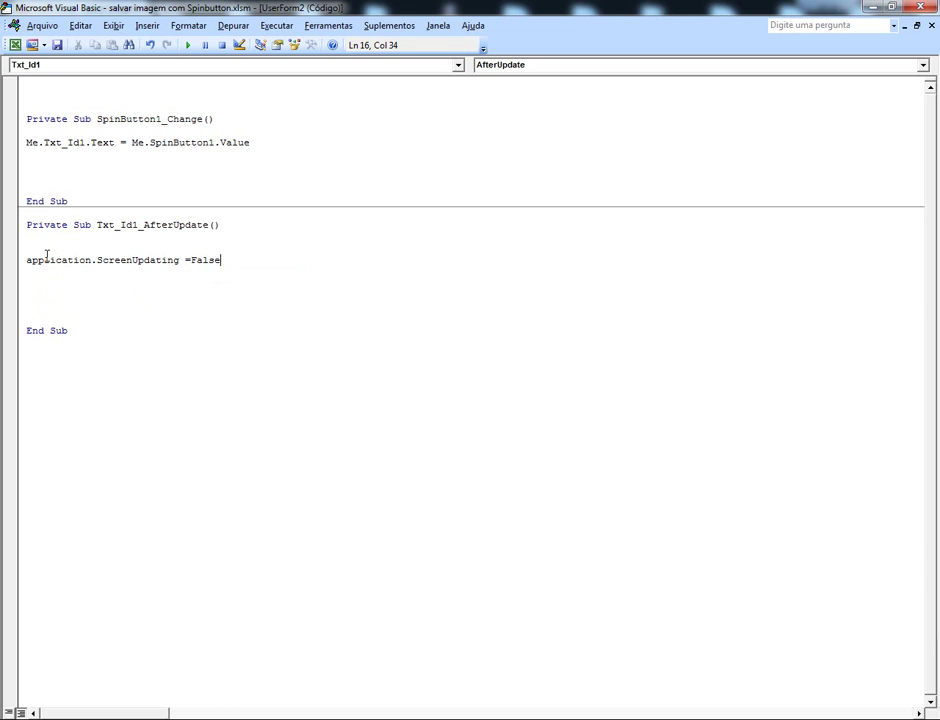
Copy that line before End Sub, changing False to True.
left_click_drag(222, 262, 20, 263)
key("ctrl+c")
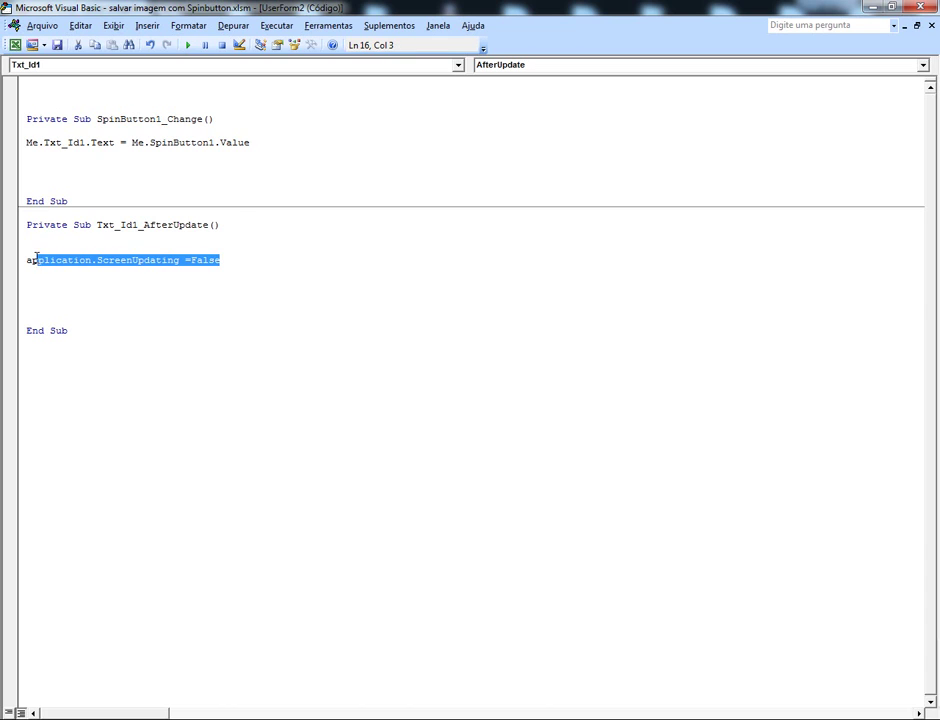
left_click(45, 310)
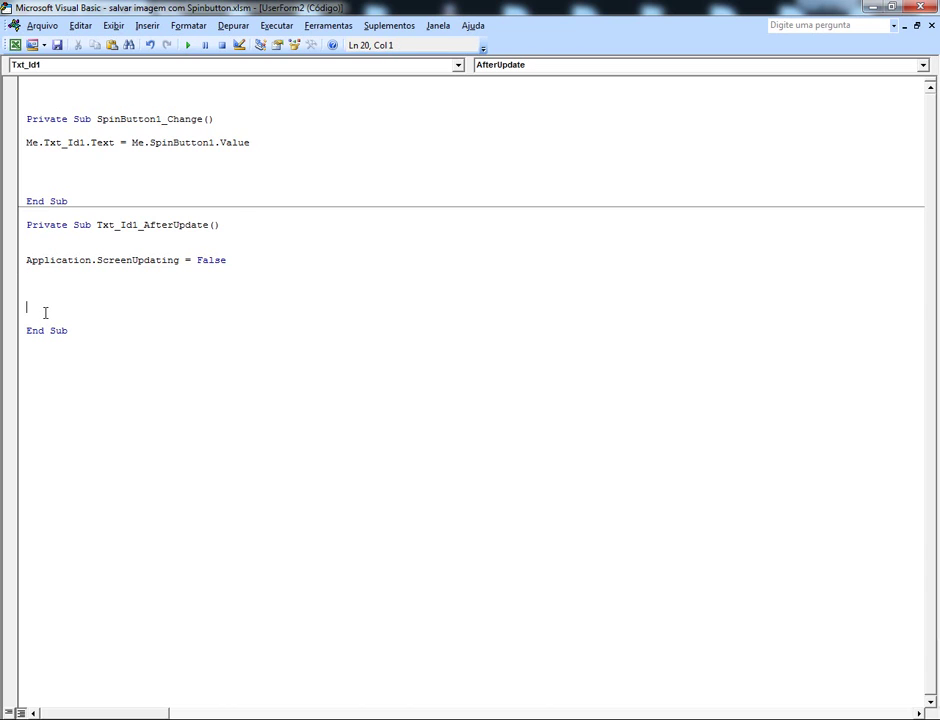
key("ctrl+v")
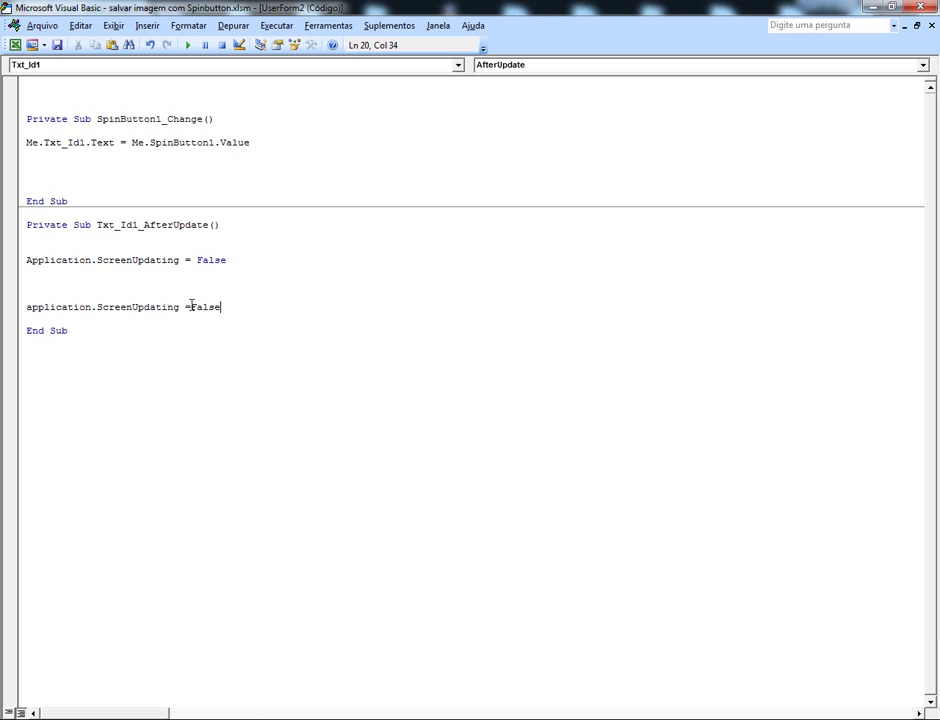
left_click_drag(189, 306, 231, 304)
type("true")
left_click(187, 283)
Begin a Windows("salvar imagem com Spi... line between the two ScreenUpdating lines.
left_click(215, 224)
left_click_drag(216, 224, 221, 224)
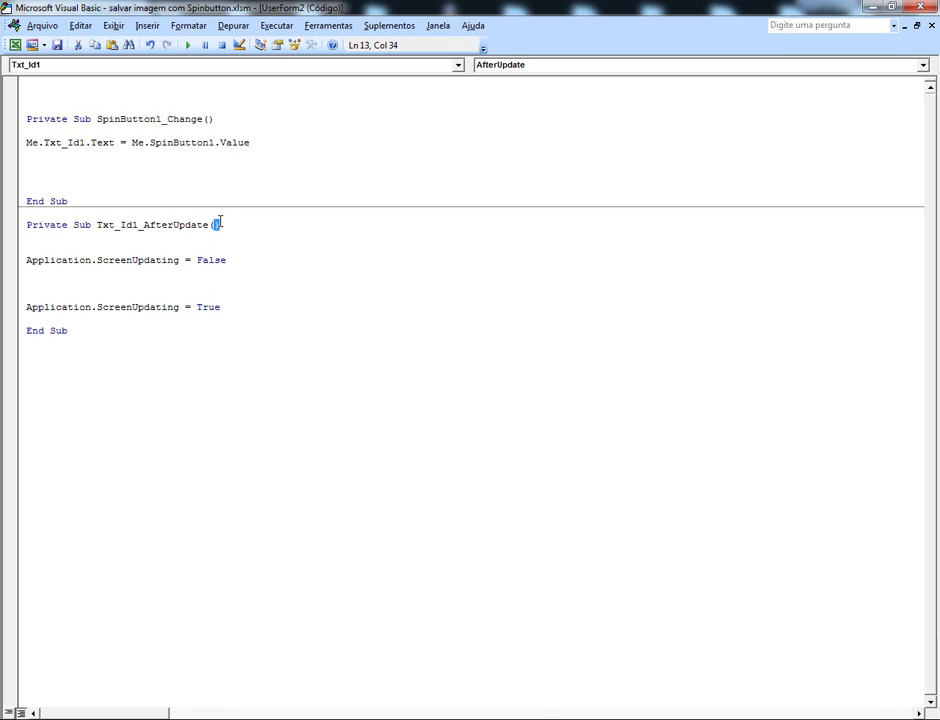
left_click(73, 280)
key("Return")
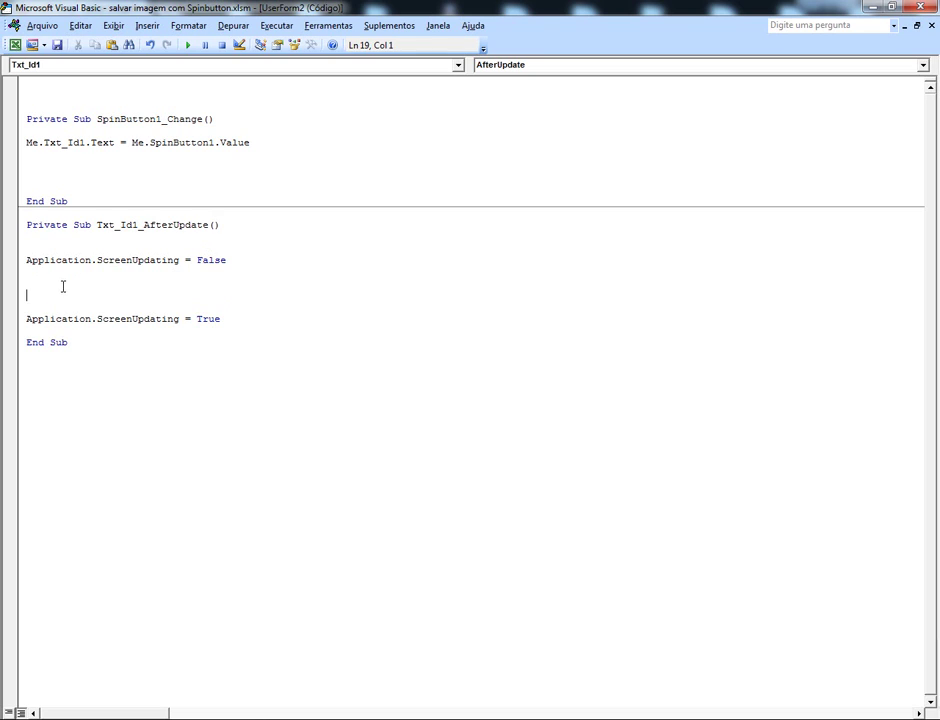
left_click(52, 279)
type("wind")
type("ows(")
type("\"")
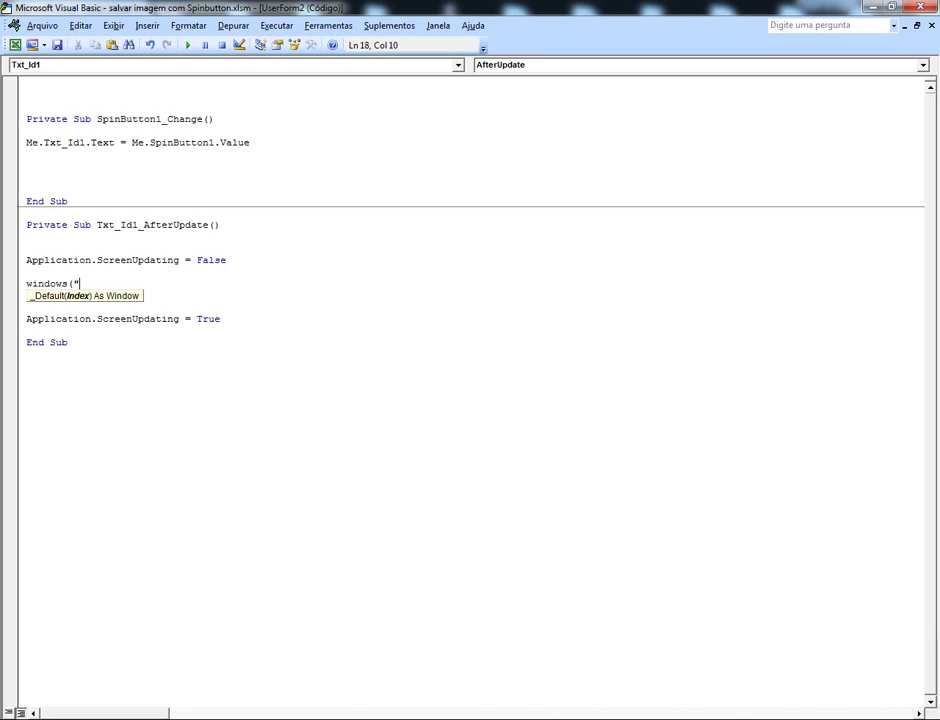
type("s")
type("alvar i")
type("magem com ")
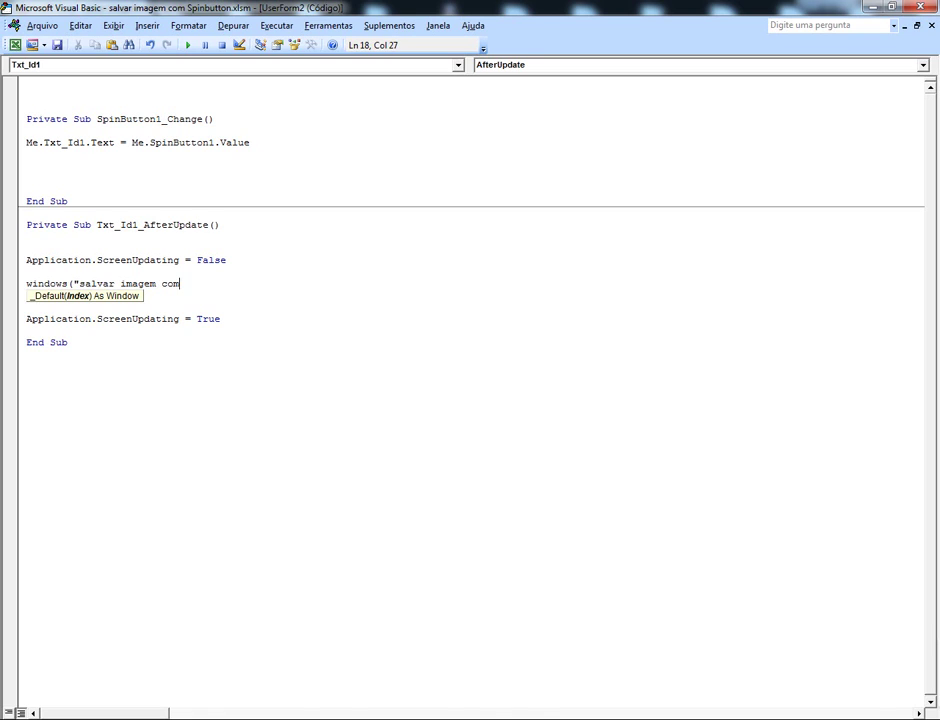
type("Sp")
type("inb")
Finish the Windows("salvar imagem com Spinbutton.xlsm").Activate line and begin a Dim Linha As declaration.
type("ut")
type("ton.x")
type("lsm")
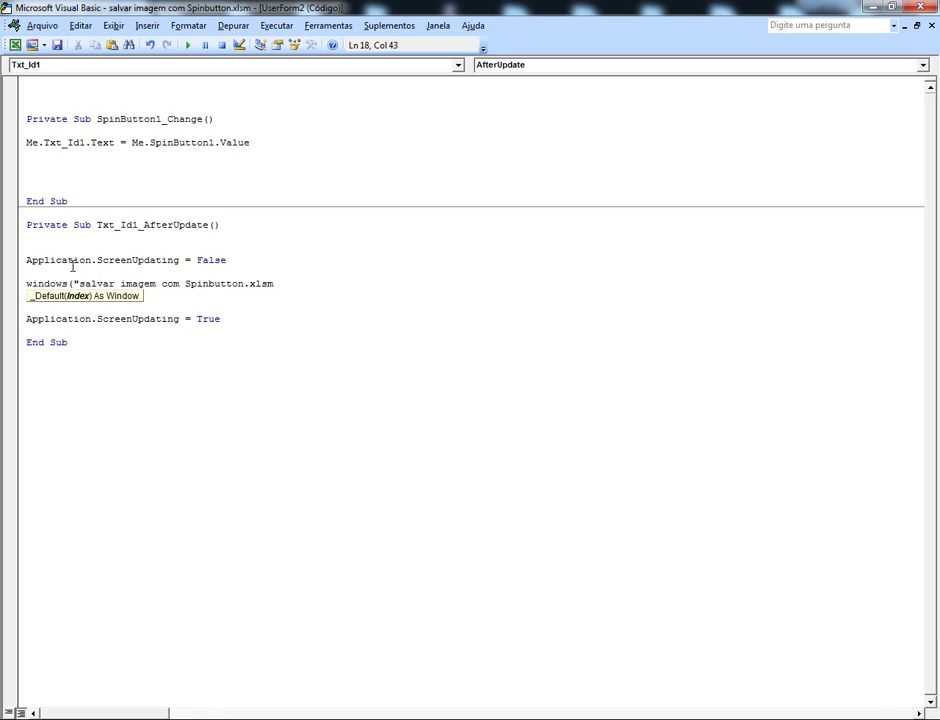
type("\")")
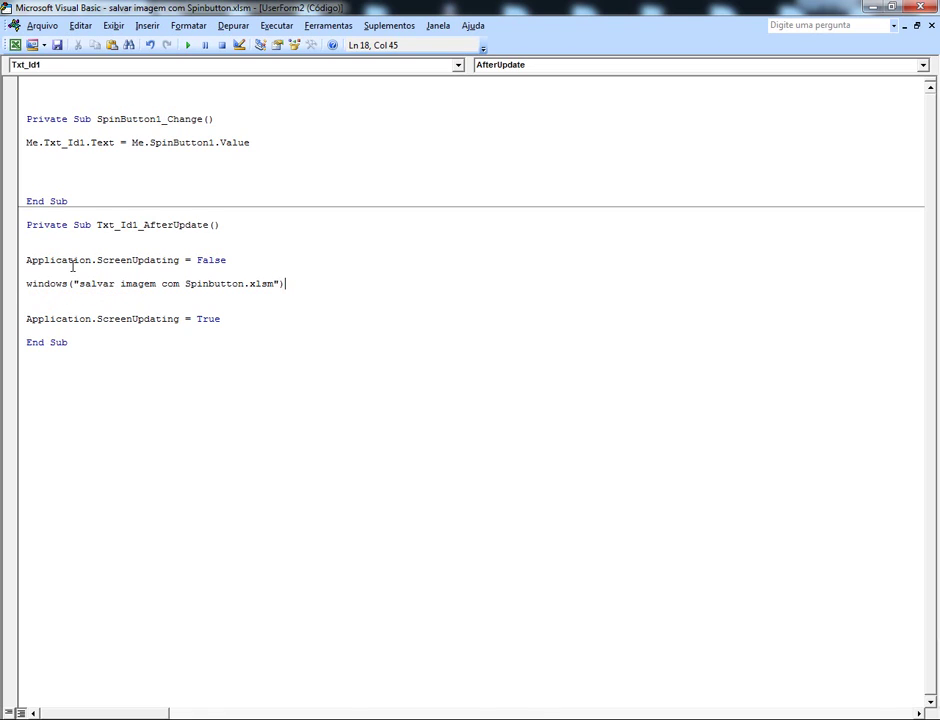
type(".ac")
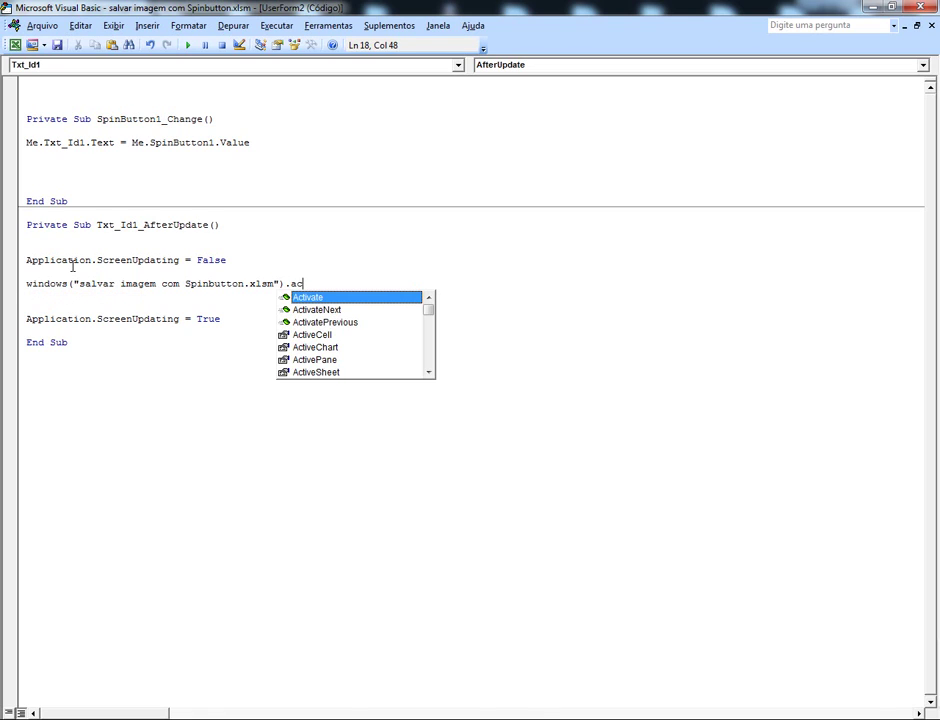
key("Return")
key("Return")
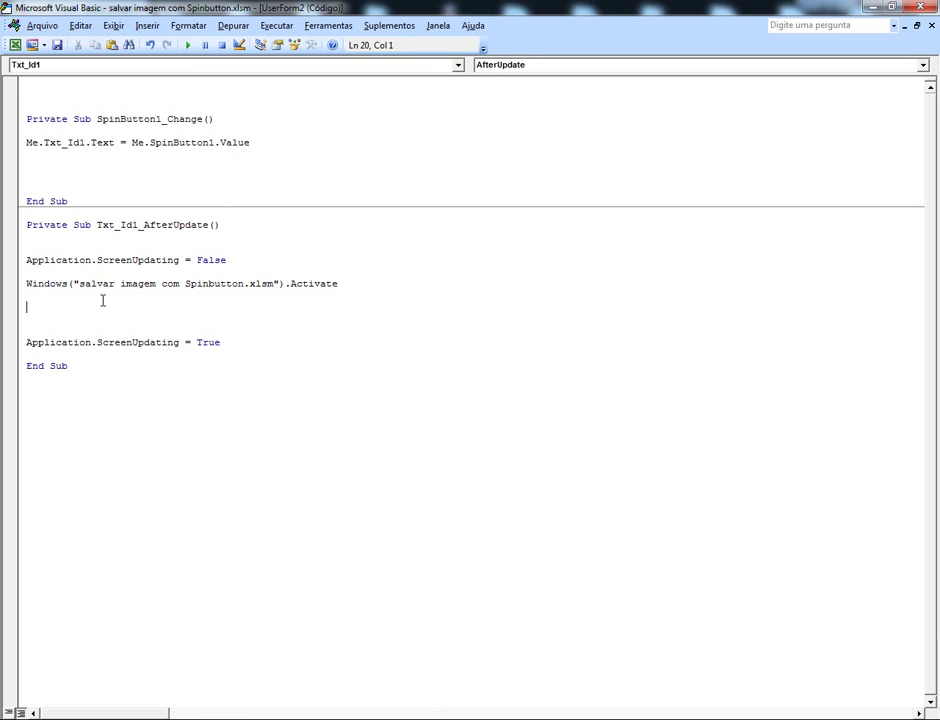
type("d")
type("im ")
type("Linha as ")
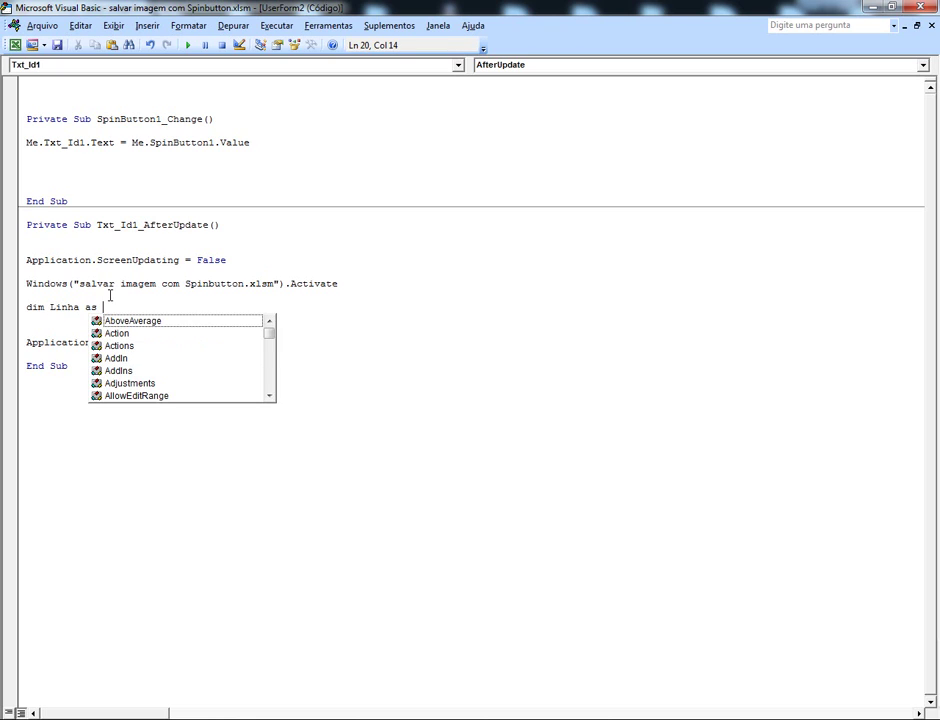
type("in")
Declare Linha and Id as Integer in the Txt_Id1_AfterUpdate routine.
key("Tab")
key("Return")
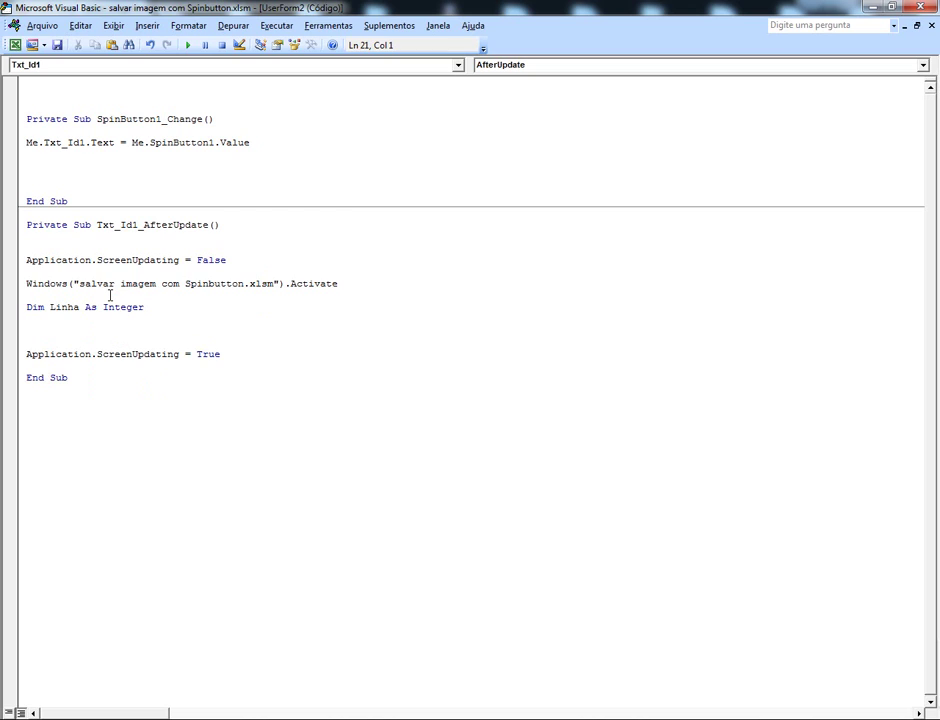
type("Dim ")
type("Id as")
type("in")
key("Left")
key("Left")
key("ctrl+space")
key("Tab")
key("Return")
key("Return")
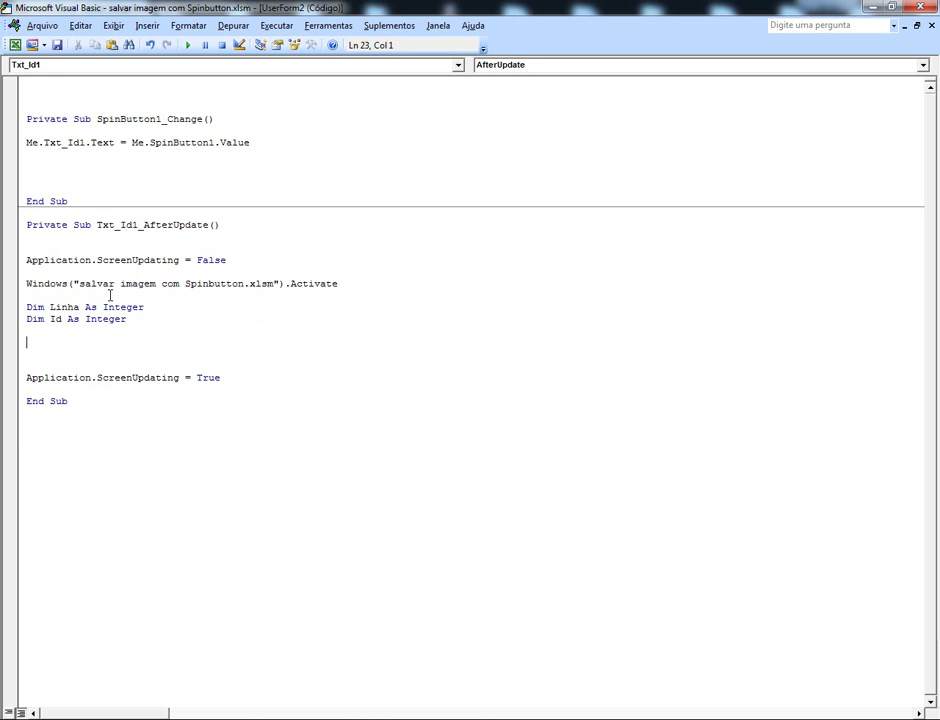
Declare W as Worksheet and Foto as String.
type("dim")
type(" W ")
type("as Wor")
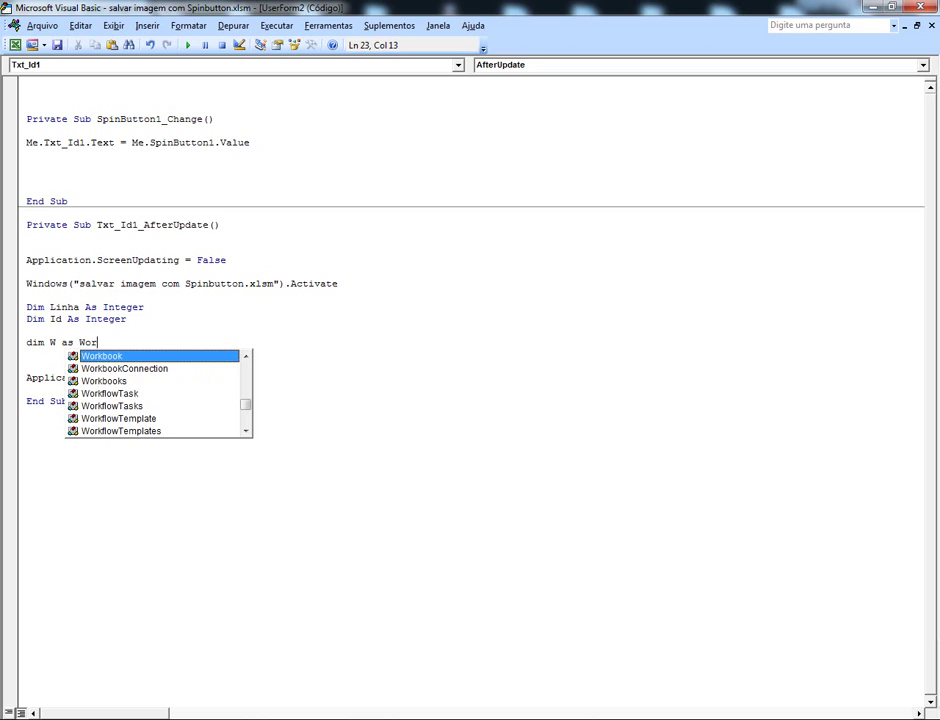
type("ks")
key("Tab")
key("Return")
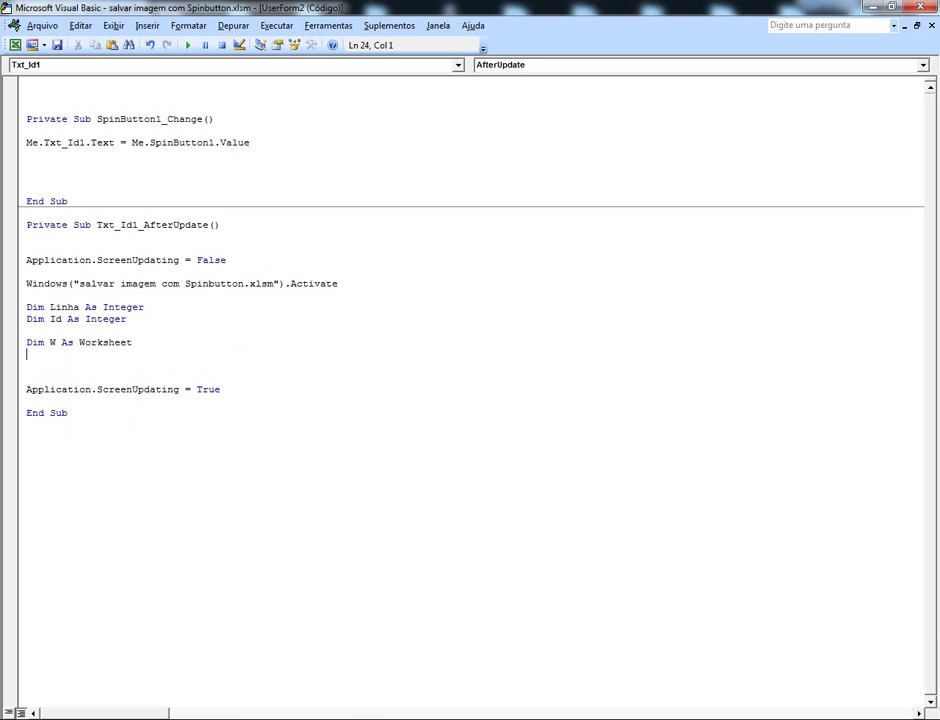
type("D")
type("im Foto ")
type("as st")
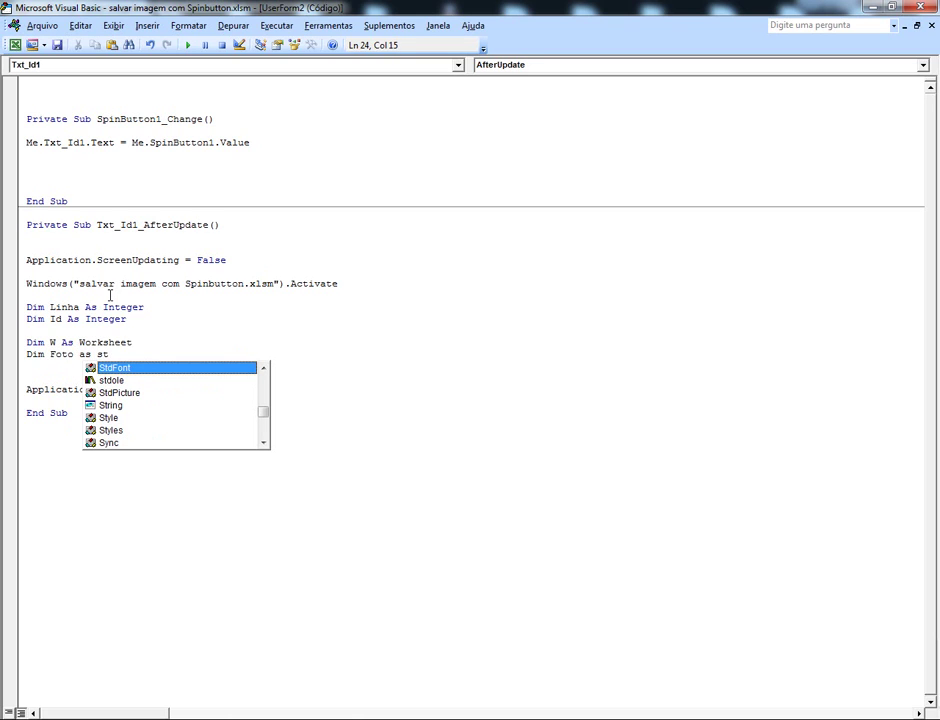
type("r")
key("Tab")
key("Return")
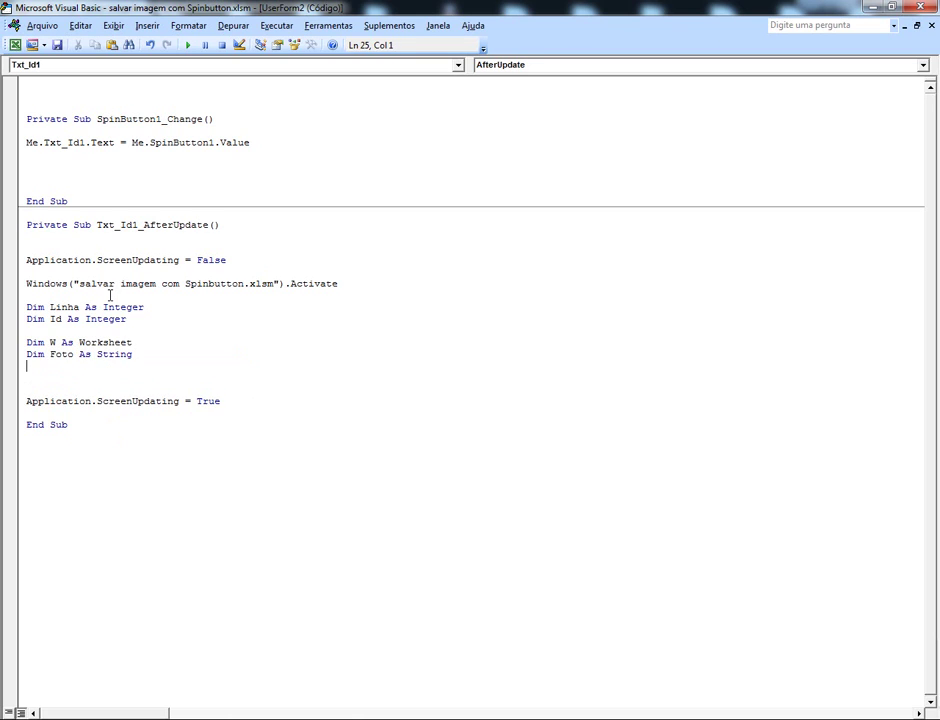
Tidy the blank lines between and below the four Dim declarations.
left_click(140, 342)
key("Return")
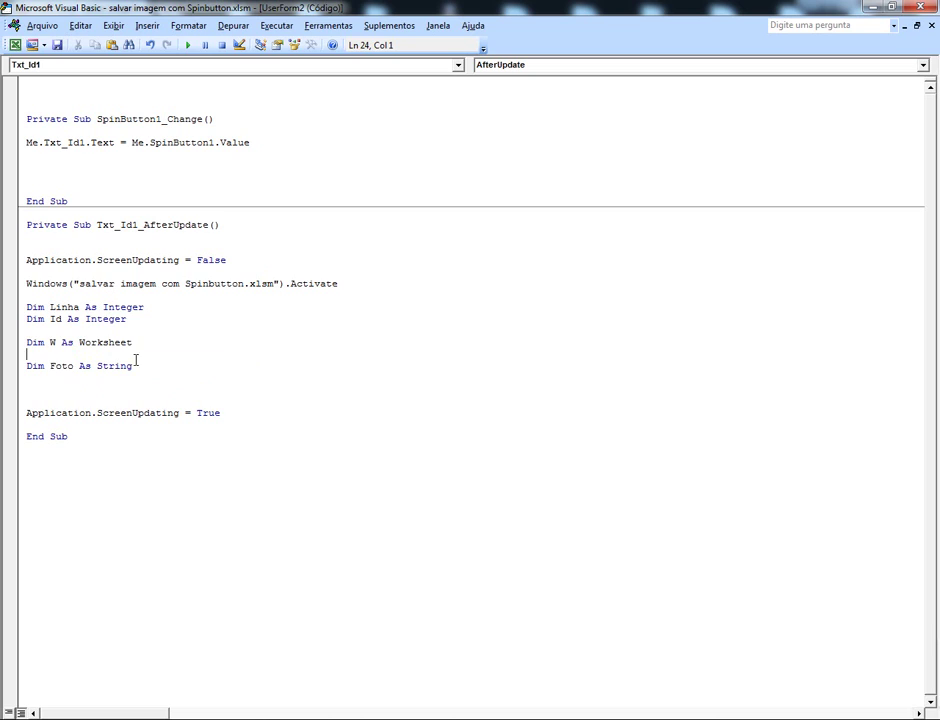
left_click(132, 326)
left_click(132, 319)
key("Delete")
left_click(136, 330)
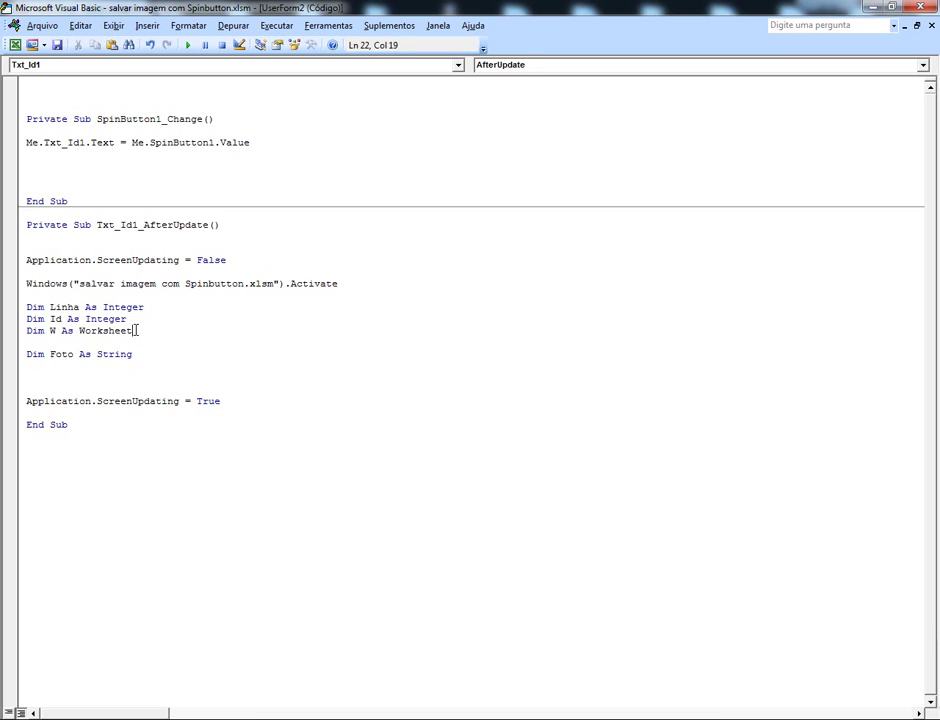
key("Delete")
left_click(93, 355)
key("Return")
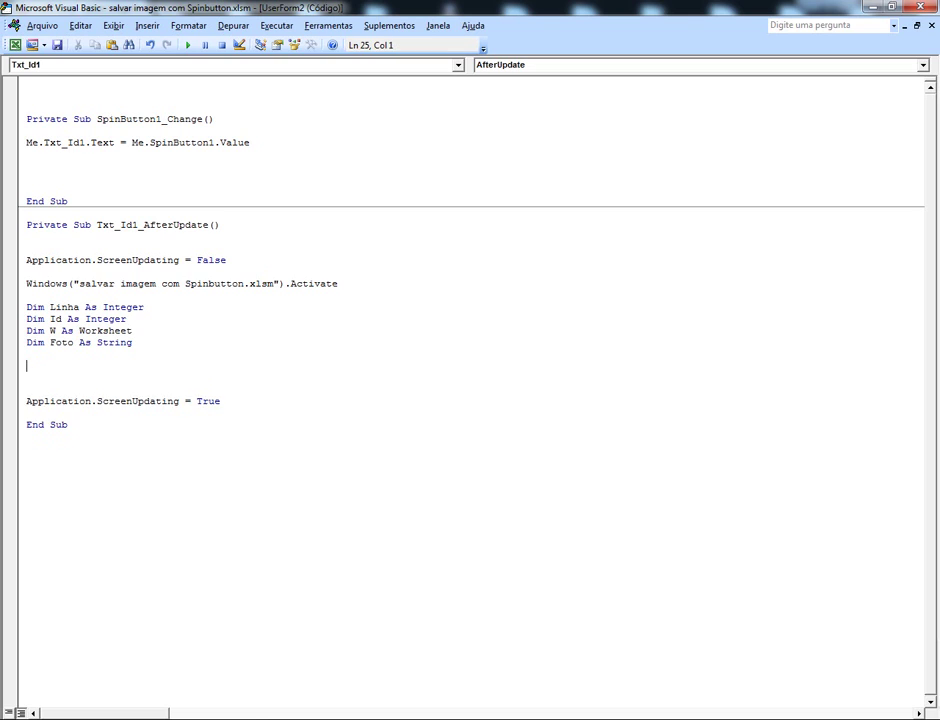
key("Return")
key("Return")
key("Return")
key("Return")
left_click(73, 366)
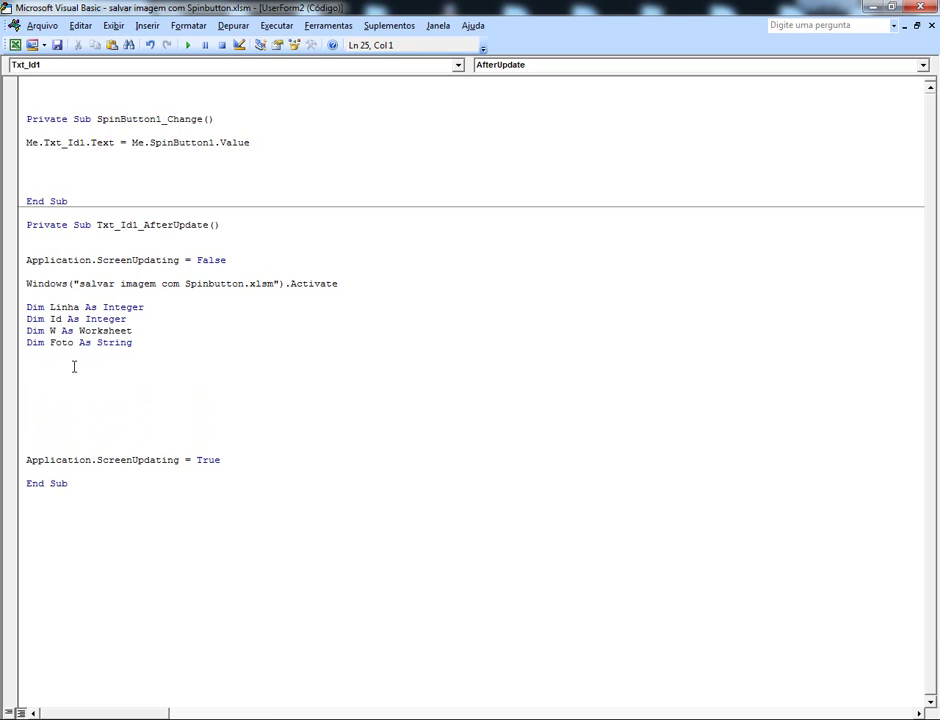
Below the declarations, write the condition If Me.Txt_Id1 = "0" Then.
type("if")
type(" me")
type(".txt")
key("Tab")
type("=")
type("\"0\"")
type(" then")
key("Return")
key("Return")
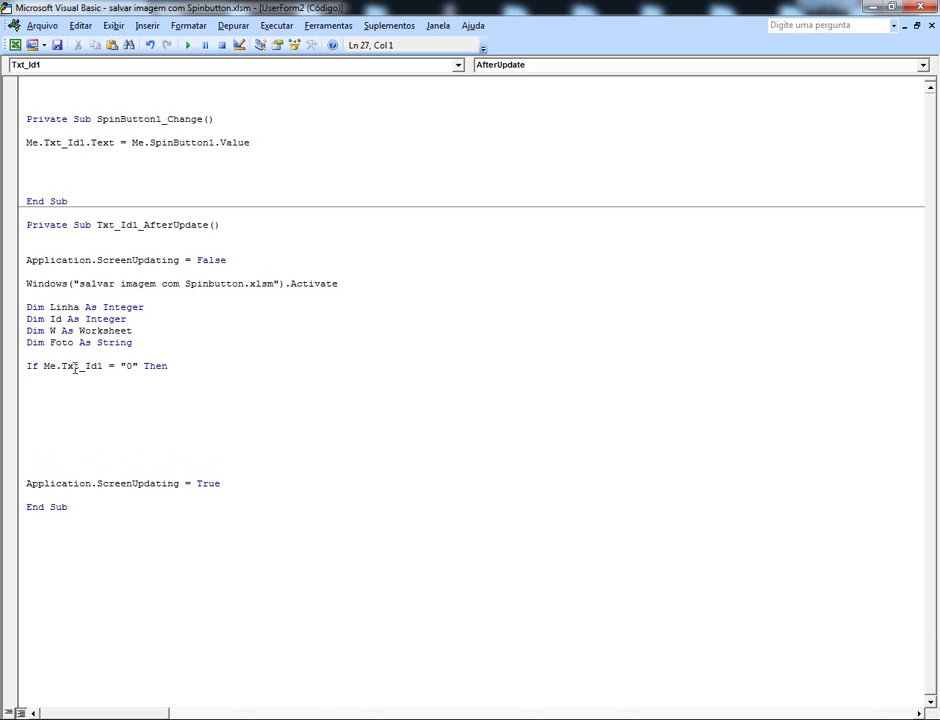
Fill the If block with Call Limpar and Exit Sub, closing it with End If.
type("call ")
type("limpa")
type("r")
key("Return")
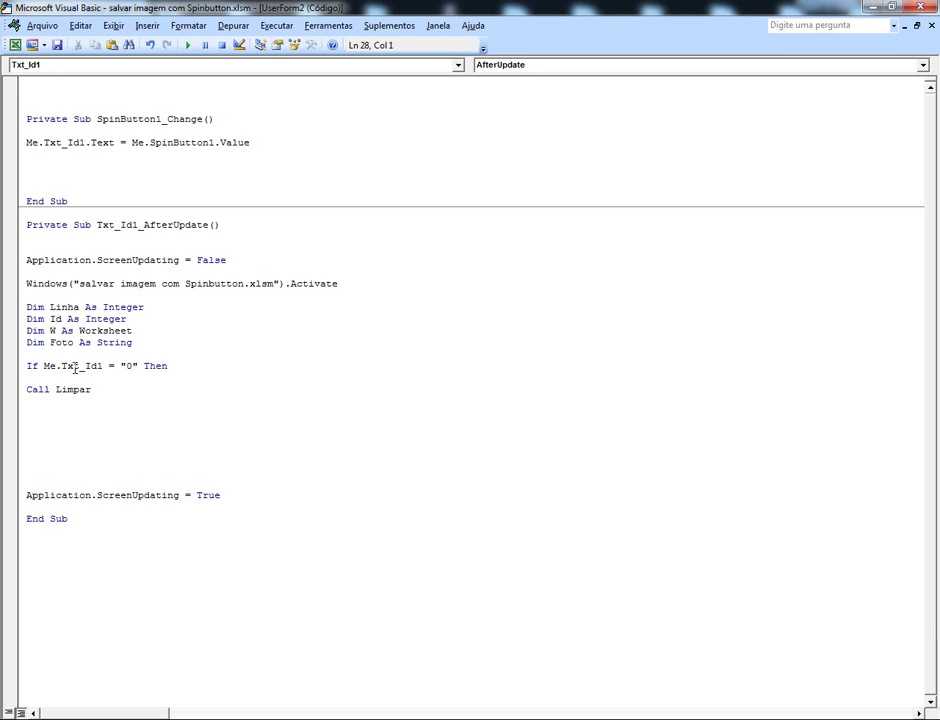
type("exit s")
type("ub")
key("Return")
key("Return")
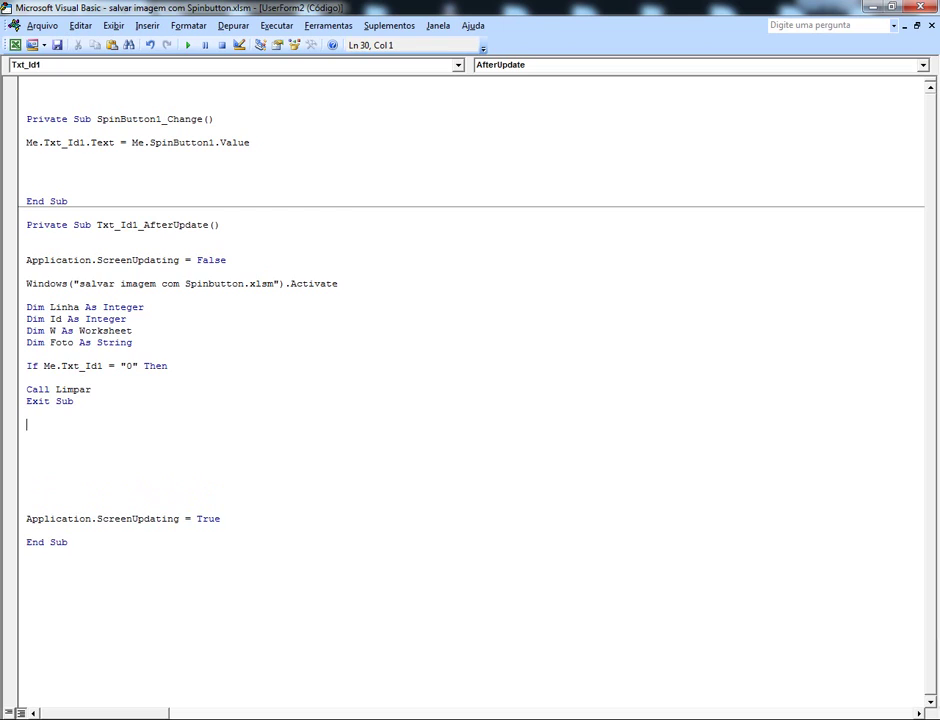
type("end if")
key("Return")
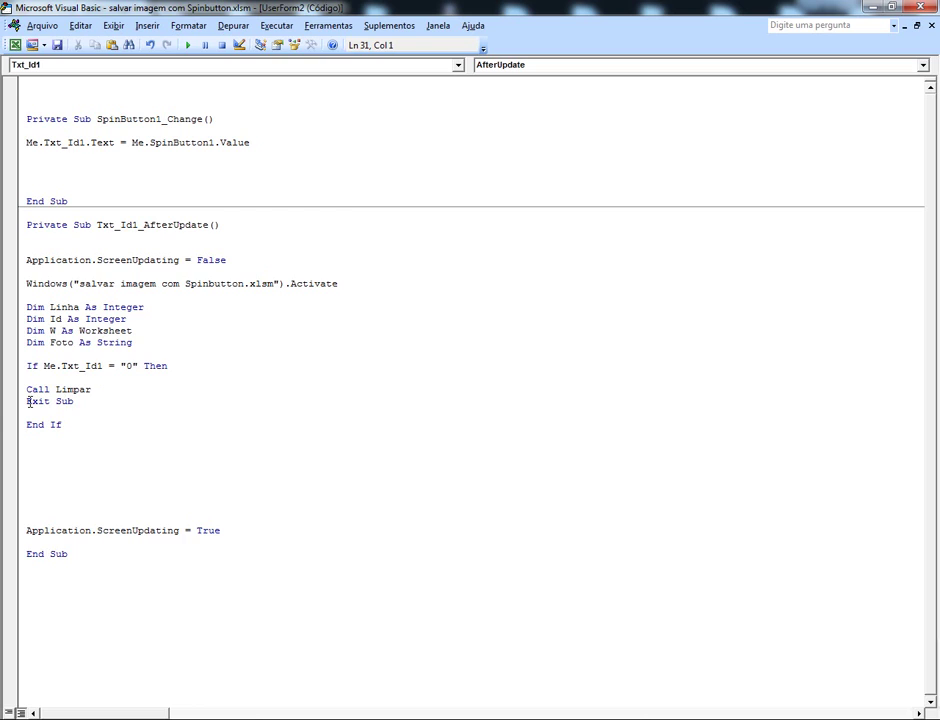
left_click(27, 401)
left_click(52, 449)
key("Return")
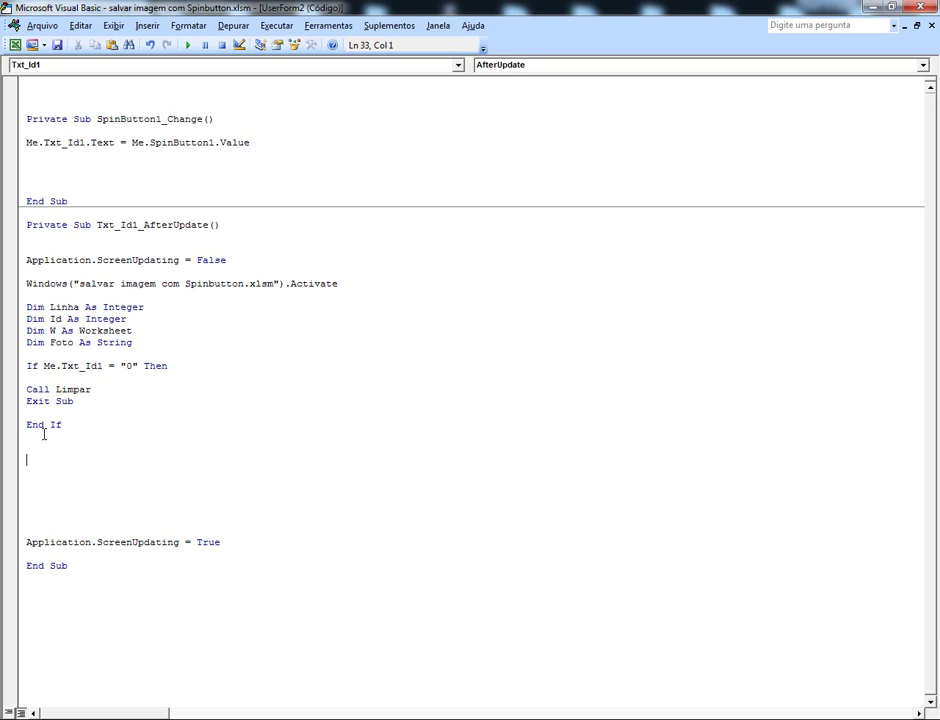
Add Set W = Sheets("Cadastro") followed by W.Select.
type("s")
type("et W")
type(" = ")
type("sheet")
type("s(")
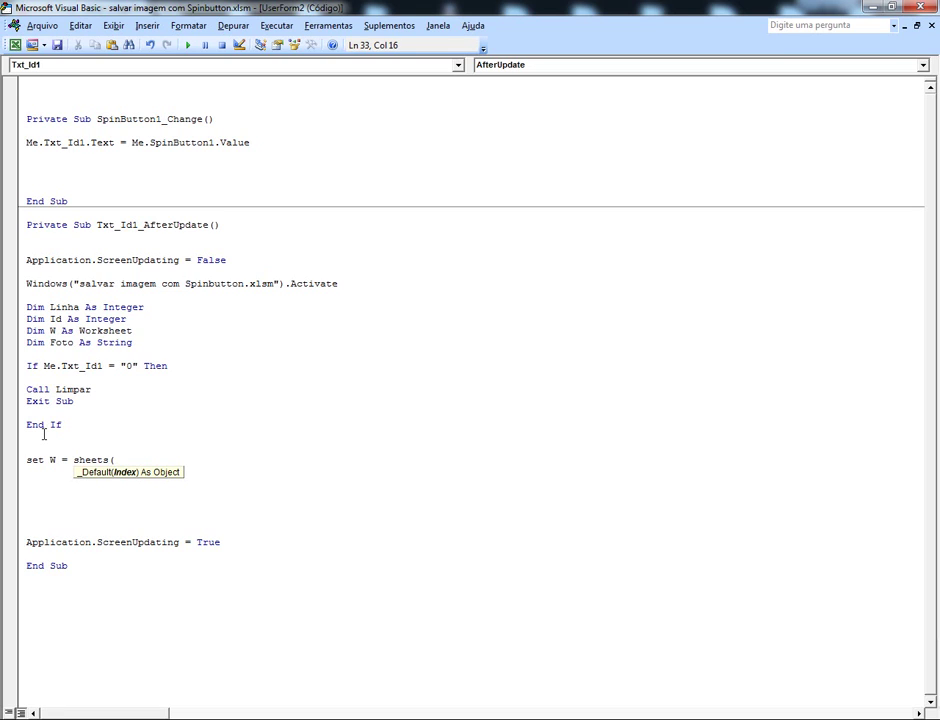
type("\"")
type("Cadast")
type("ro\"")
type(")")
key("Return")
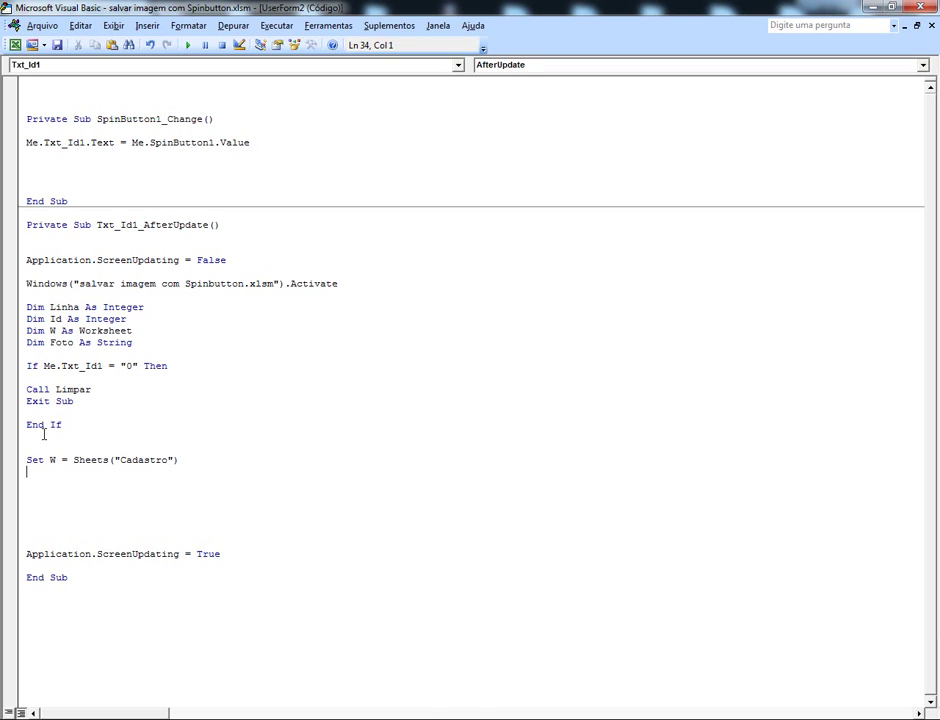
key("Return")
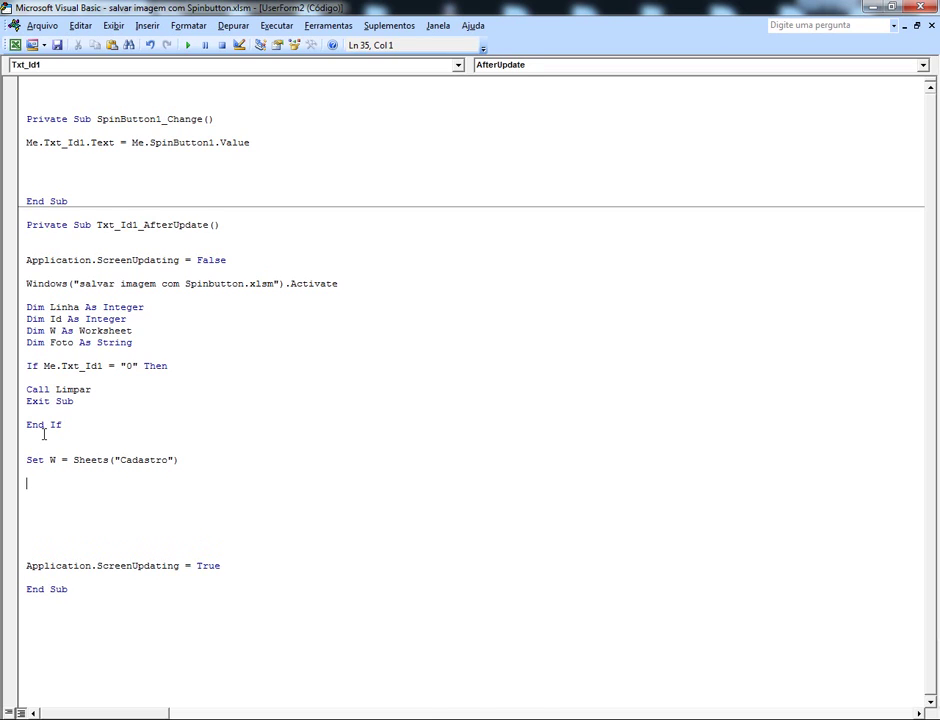
type("w.s")
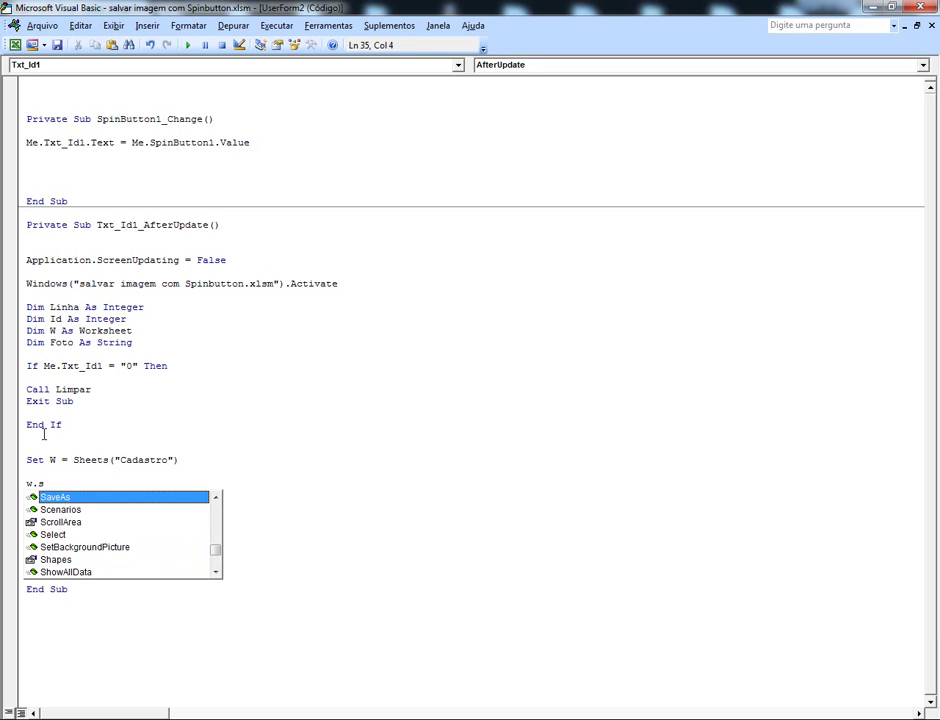
type("el")
key("Return")
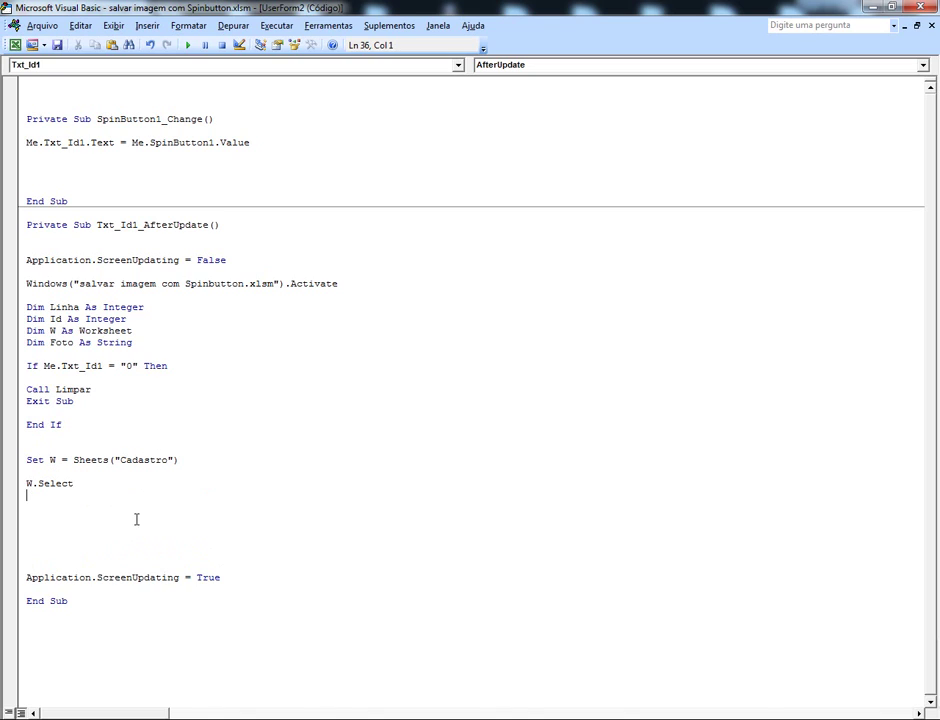
key("Return")
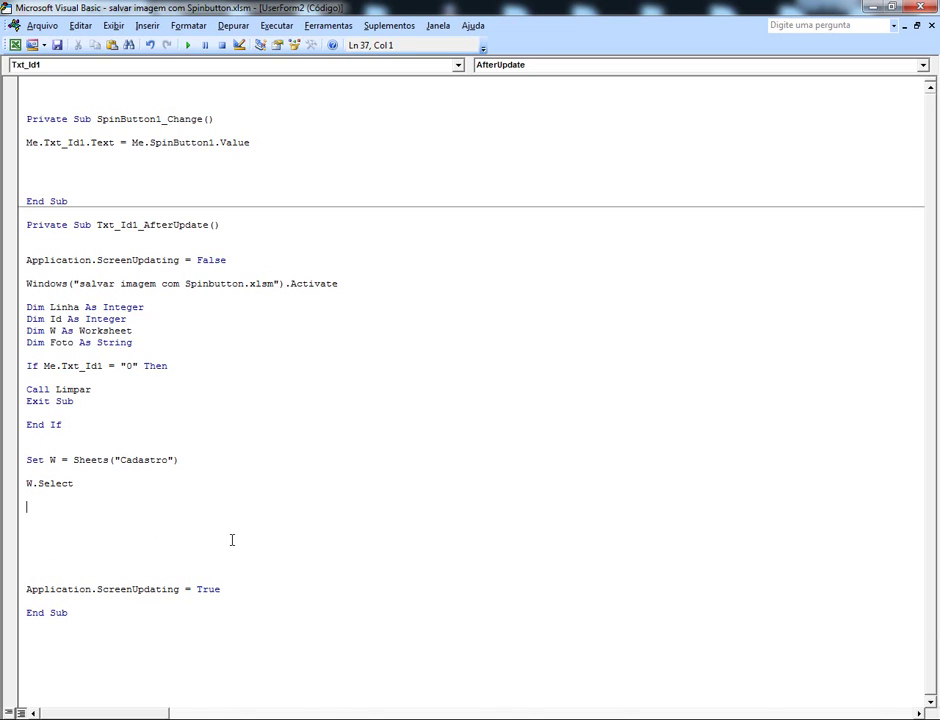
Add an empty With W … End With block with room inside.
type("Wi")
type("th ")
type("w")
key("Return")
key("Return")
key("Return")
type("end ")
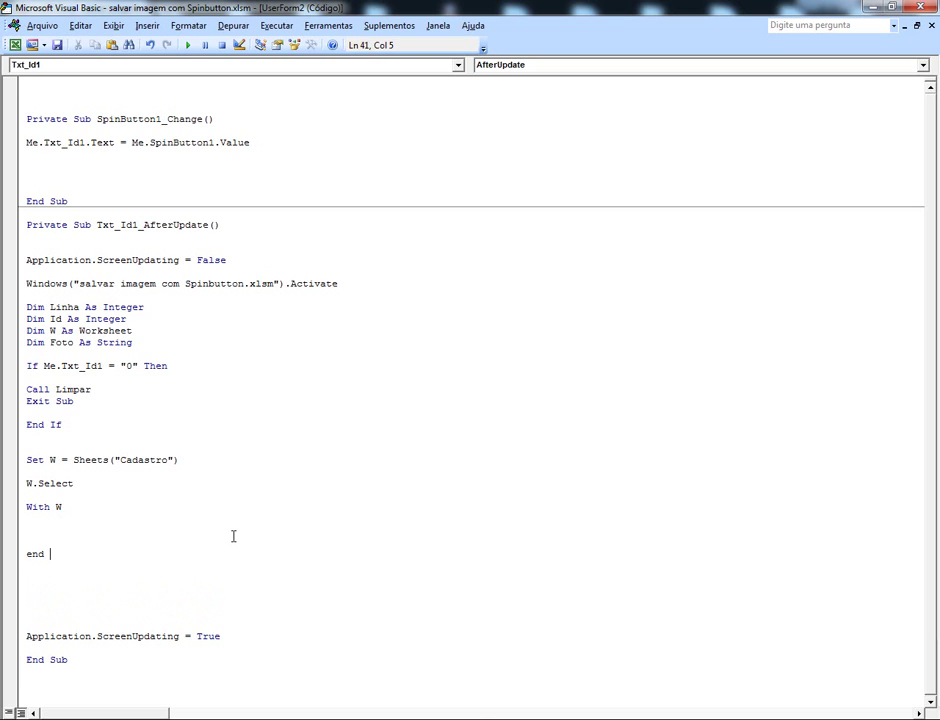
type("with")
key("Up")
key("Up")
key("Up")
key("Down")
key("Up")
key("Return")
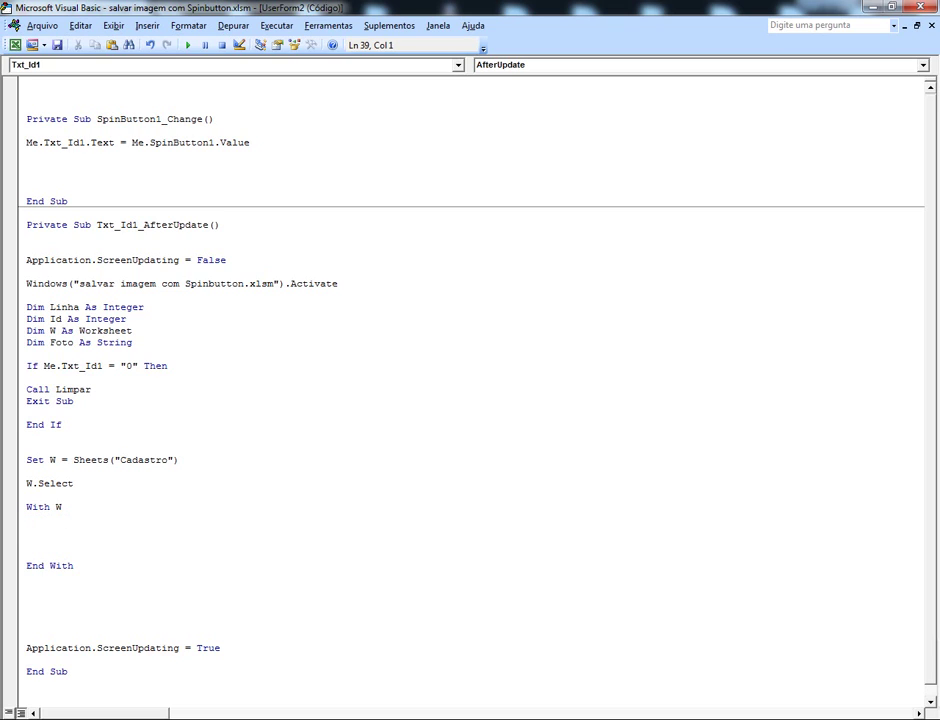
Inside the With block, begin the loop Do Until .Cells(Linha, 1) = "".
type("do until")
key("BackSpace")
type(".cells")
type("(")
type("linha")
type(",")
type("1")
type(")=")
type("\"\"")
key("Return")
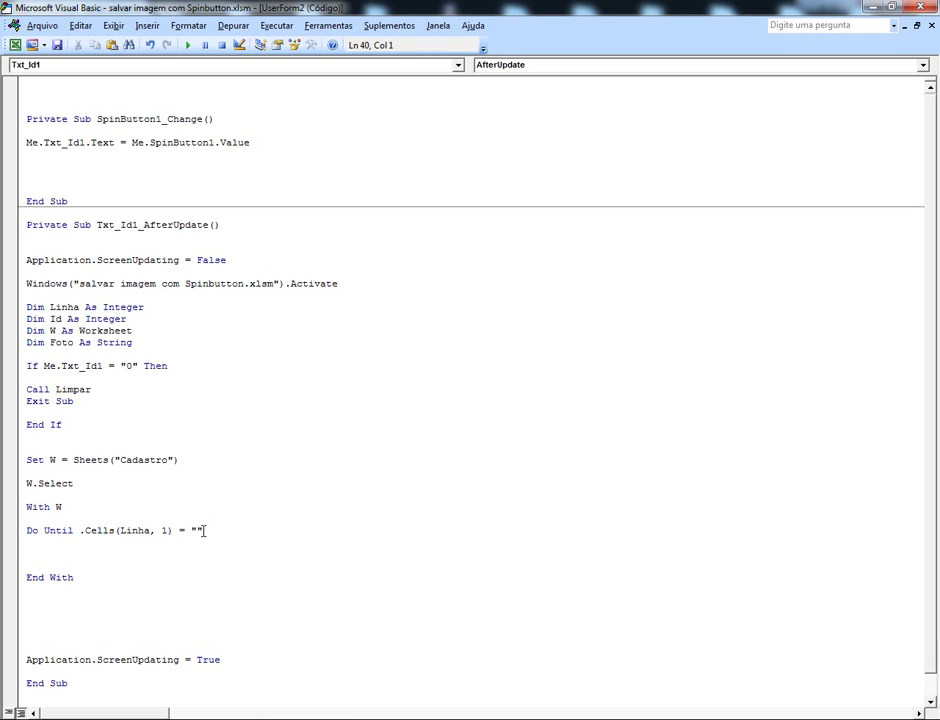
Above With W, initialise Linha = 2 and Id = Me.Txt_Id1.
left_click(56, 507)
left_click(50, 497)
key("Return")
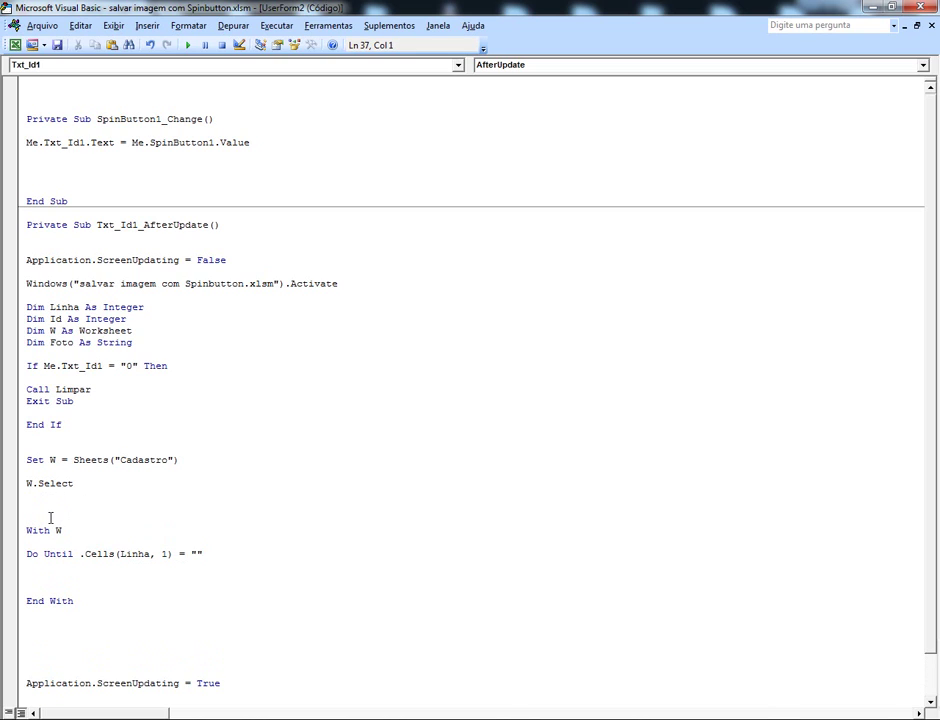
type("linha = ")
type("2")
key("Return")
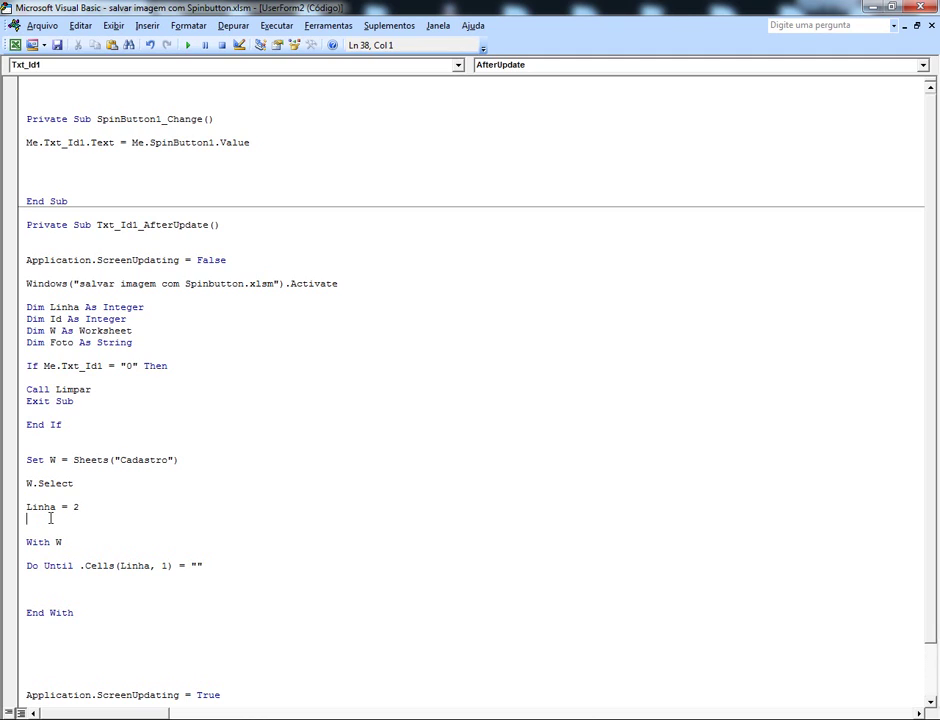
type("id =")
type(" me.txt")
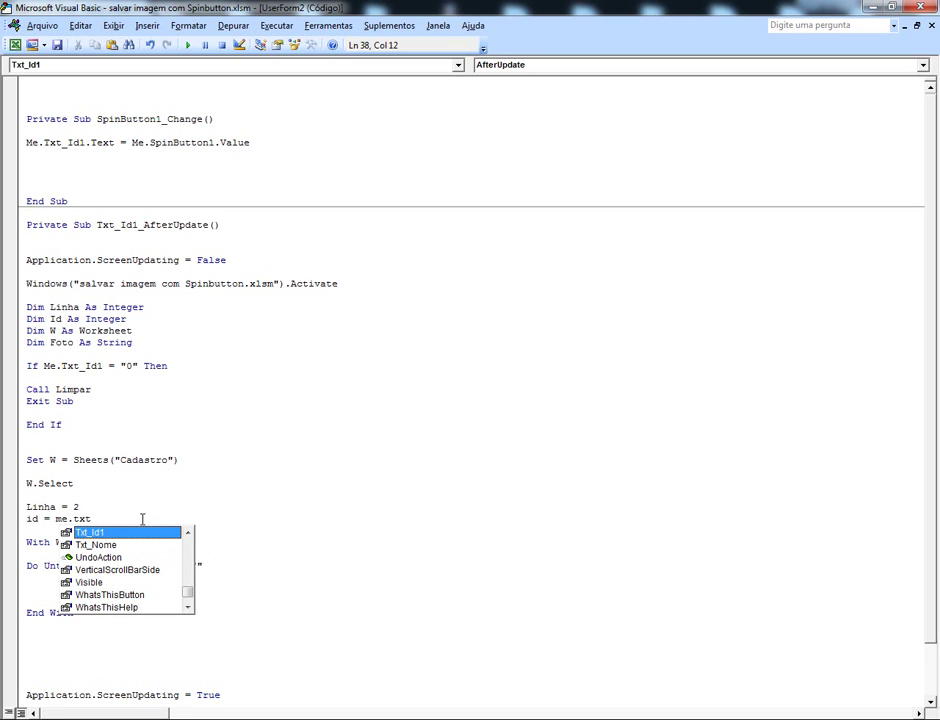
key("Tab")
key("Down")
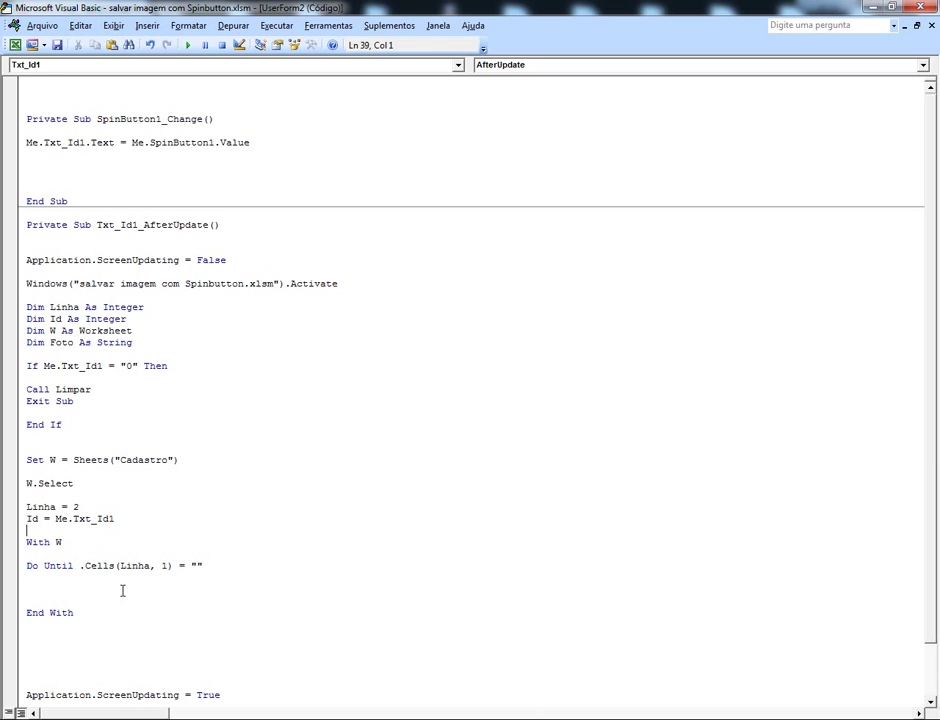
Inside the Do Until loop, add the line If .Cells(Linha, 1) = Id Then.
left_click(58, 579)
type("if")
type(" .c")
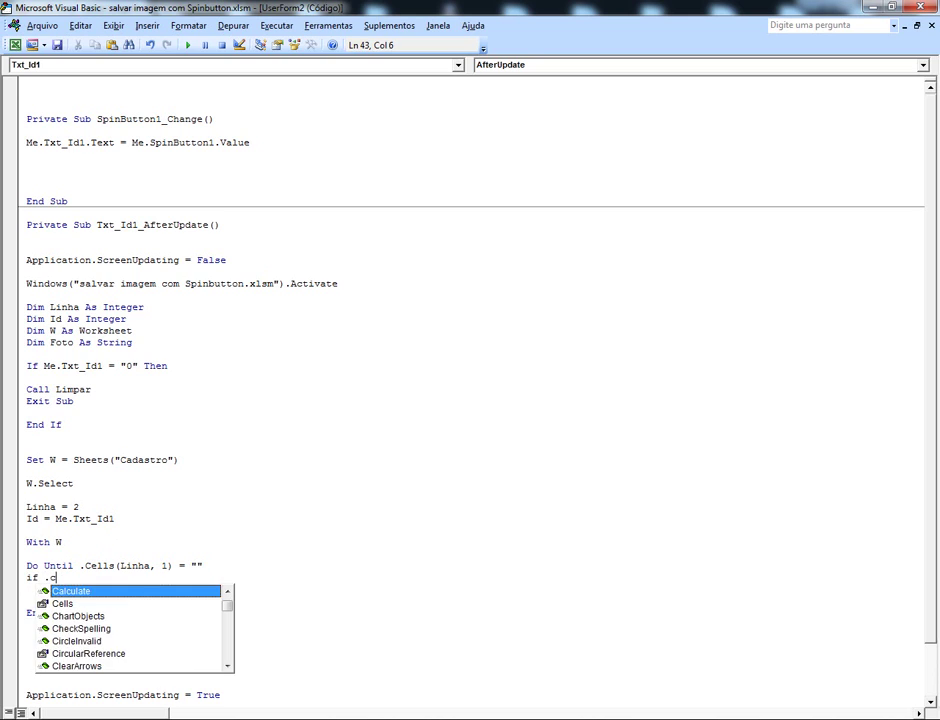
type("e")
key("Tab")
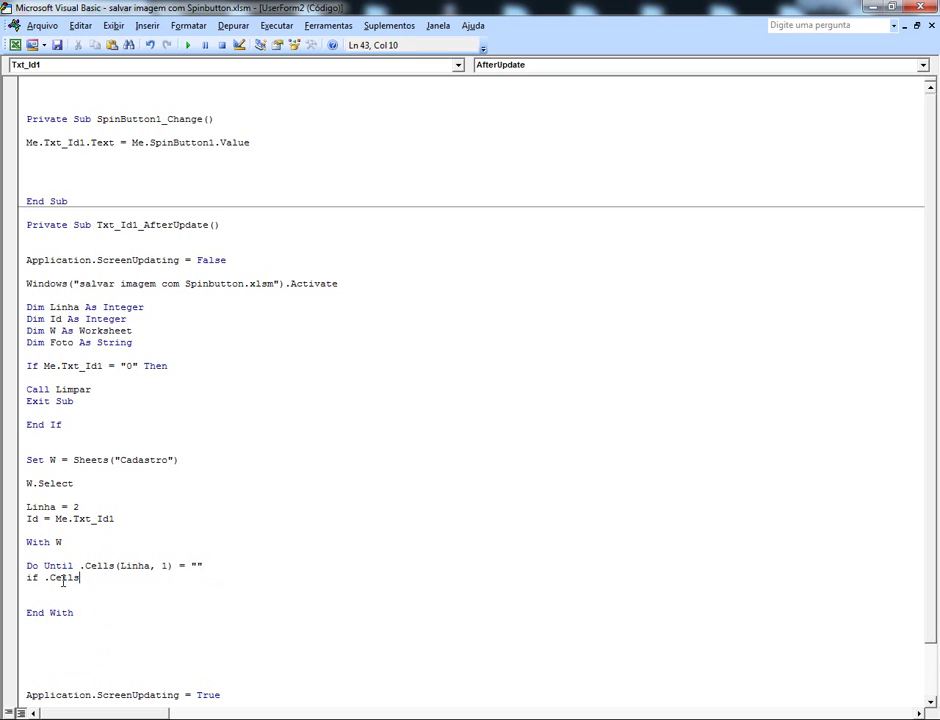
type("(")
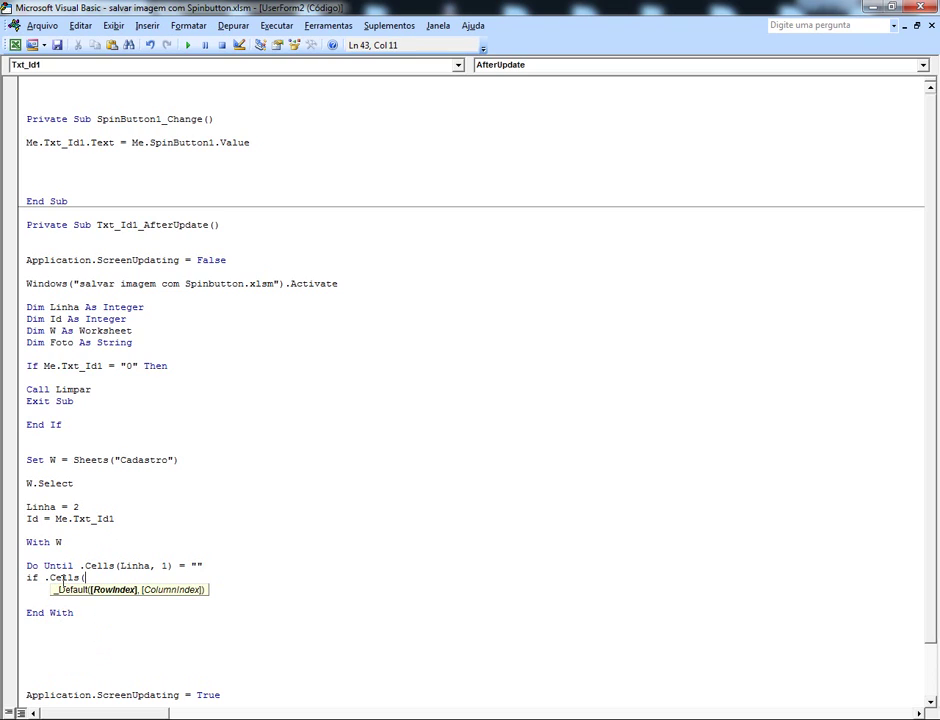
type("linha")
type(",1)")
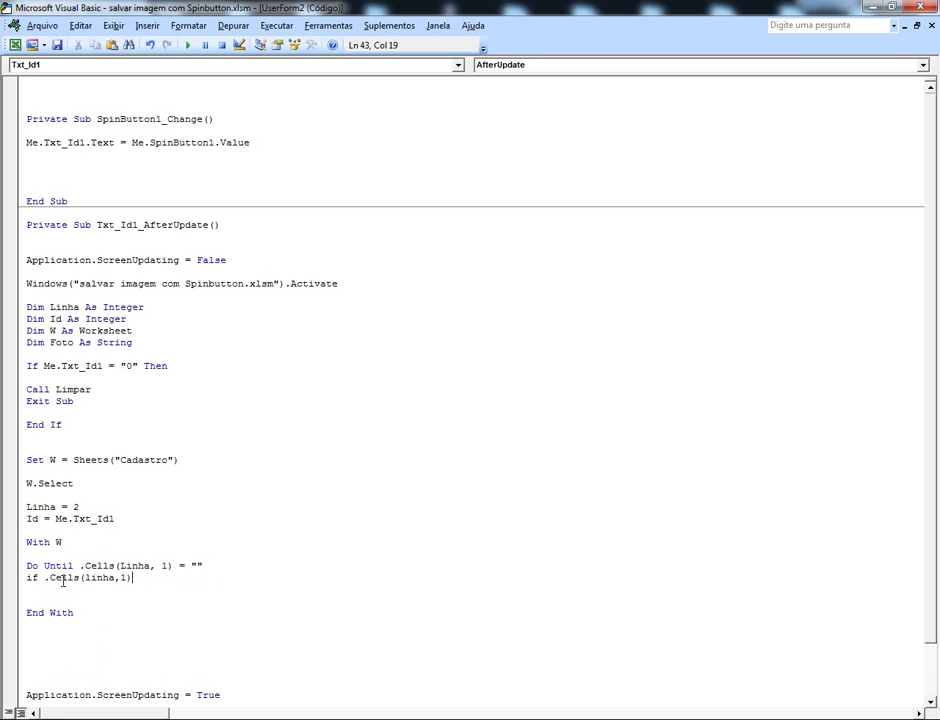
type("=")
type("id")
type("the")
type("n")
key("Return")
key("Return")
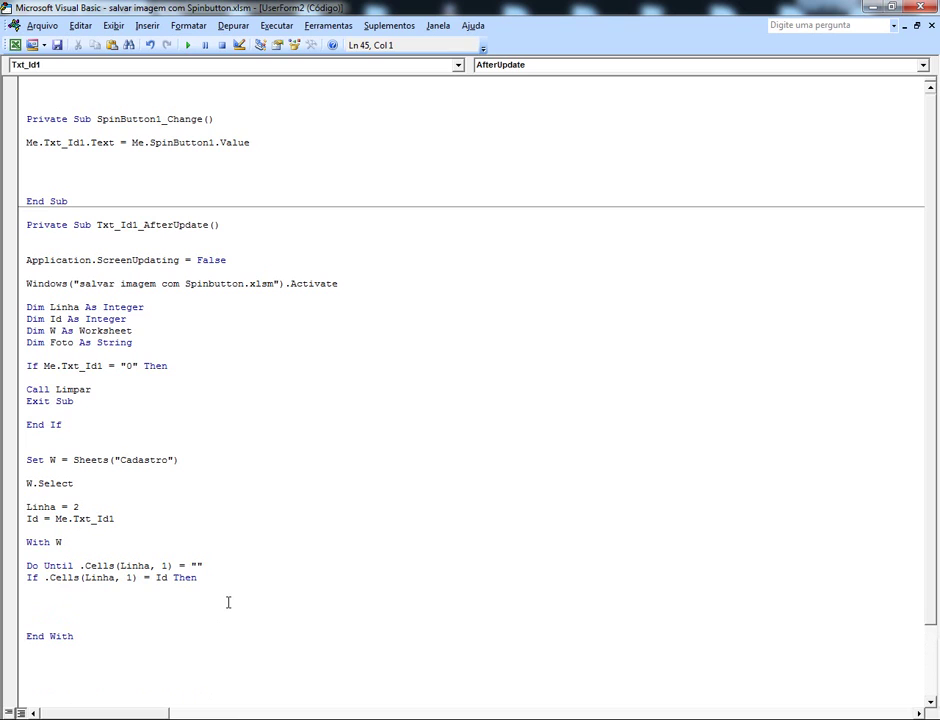
scroll(252, 418, "down", 1)
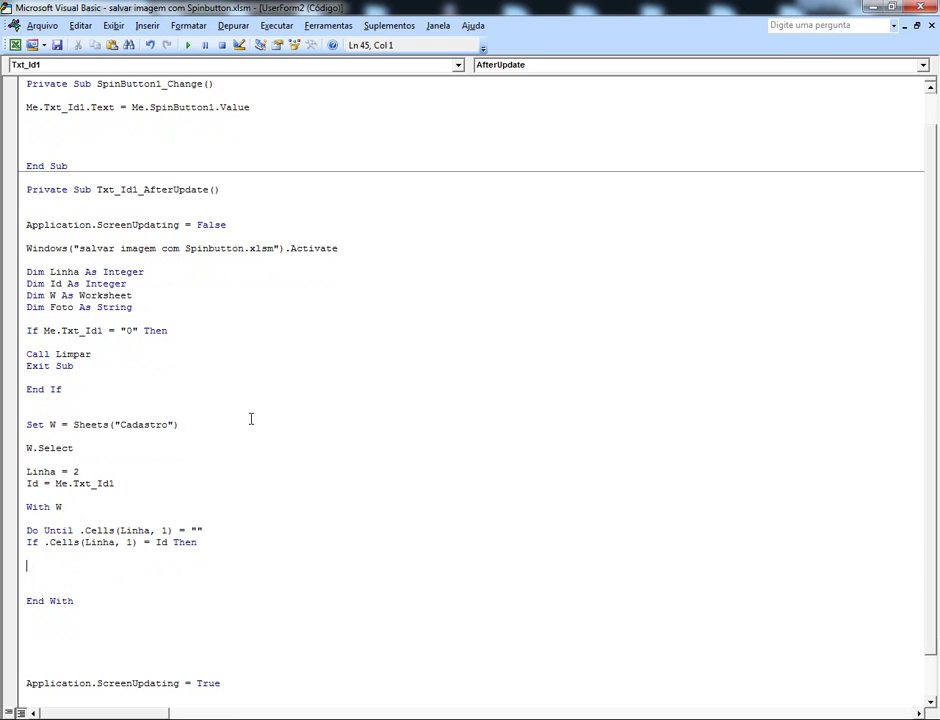
scroll(252, 418, "down", 1)
scroll(252, 418, "down", 1)
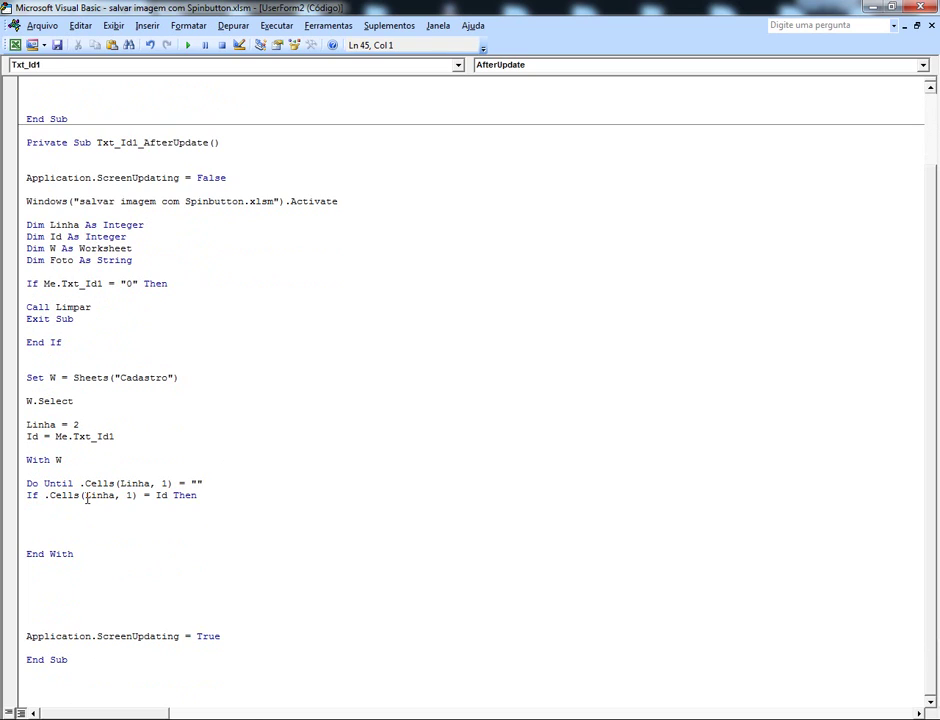
Under the If line, add Me.Txt_Nome = .Cells(Linha, 2).
type("me.txt")
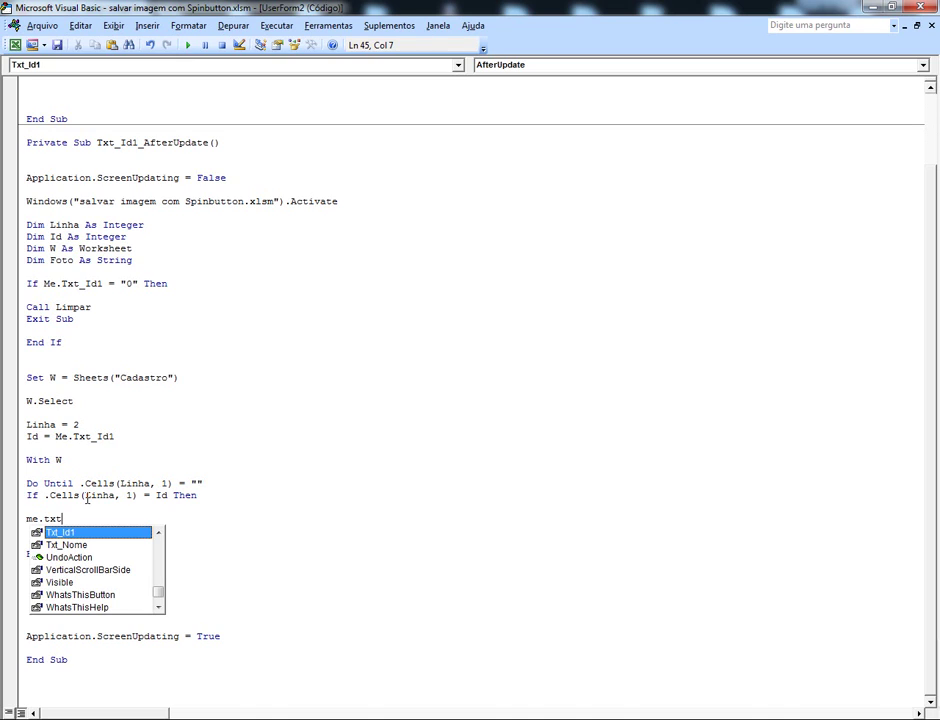
key("Down")
key("Tab")
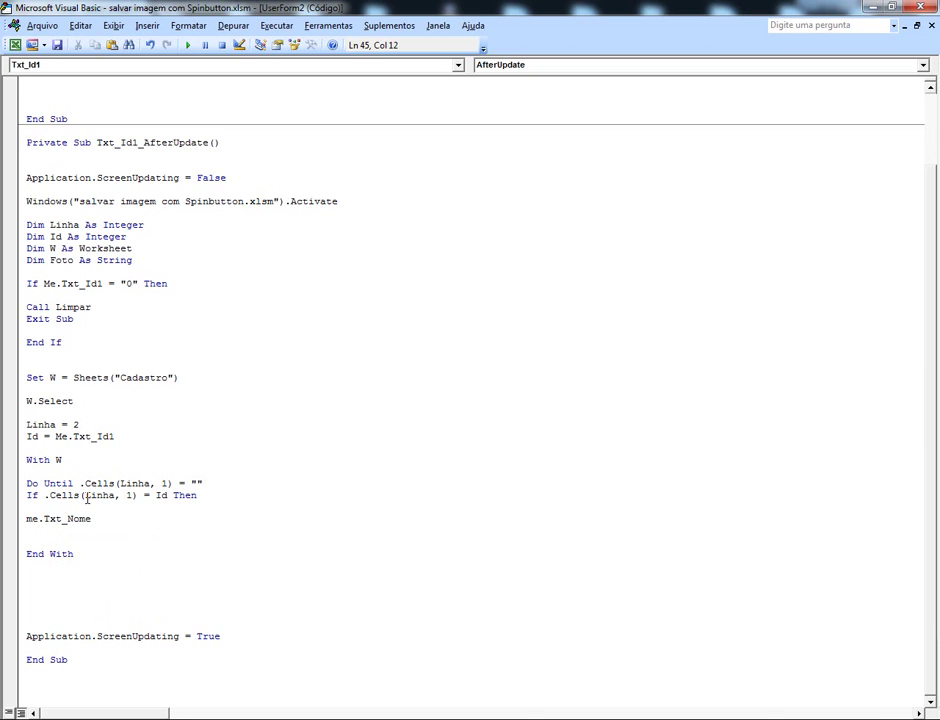
type("=")
type(".ce")
key("Tab")
type("(")
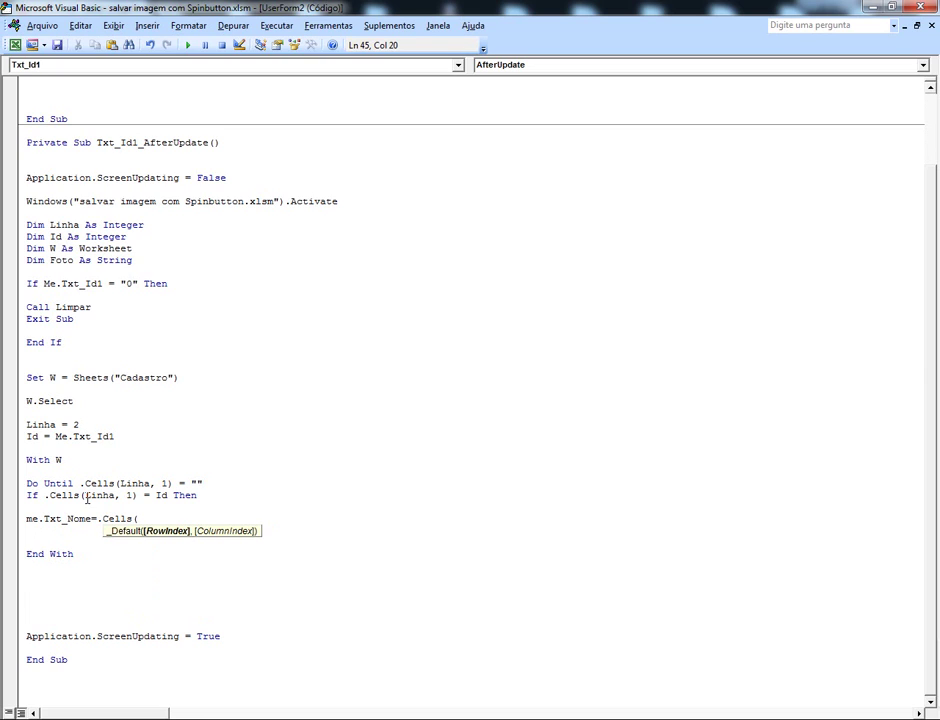
type("linha,")
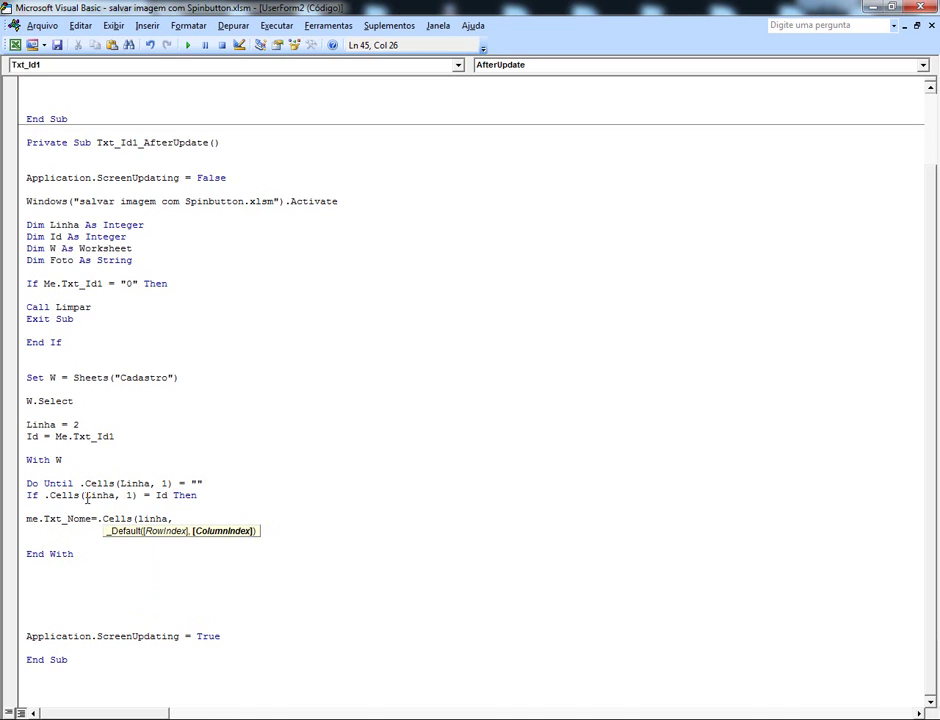
type("2")
type(")")
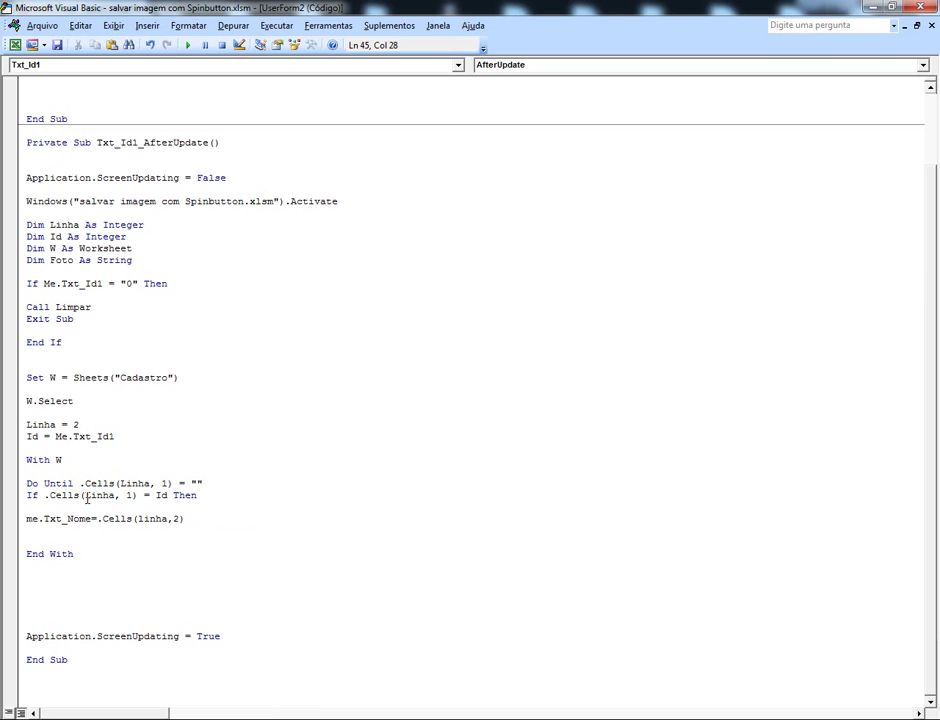
key("Return")
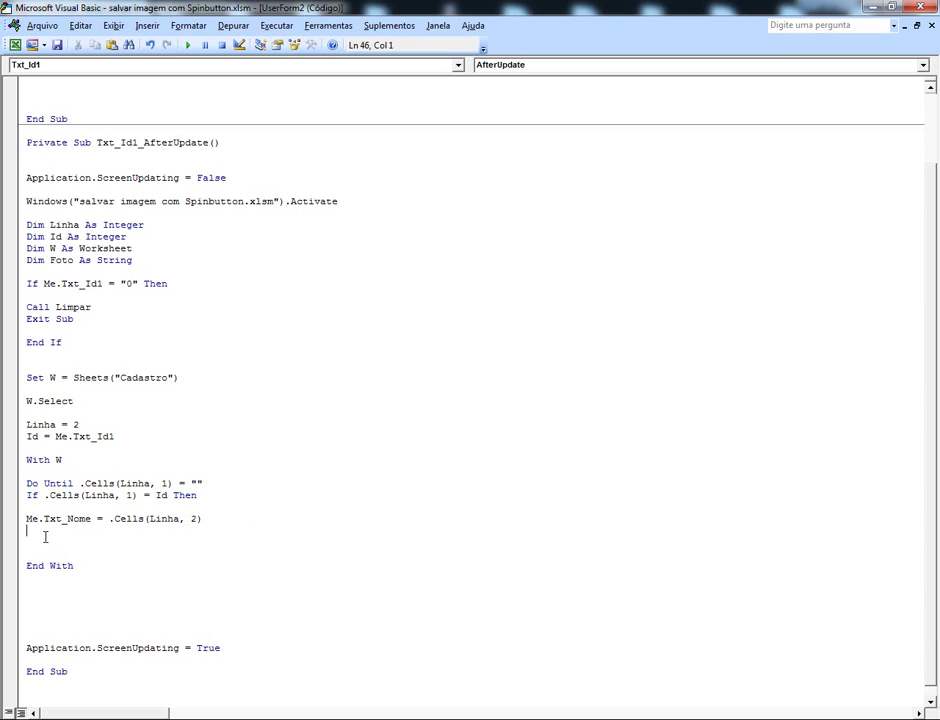
Add Foto = .Cells(Linha, 3) to read the photo path.
type("fo")
type("to =")
type(".c")
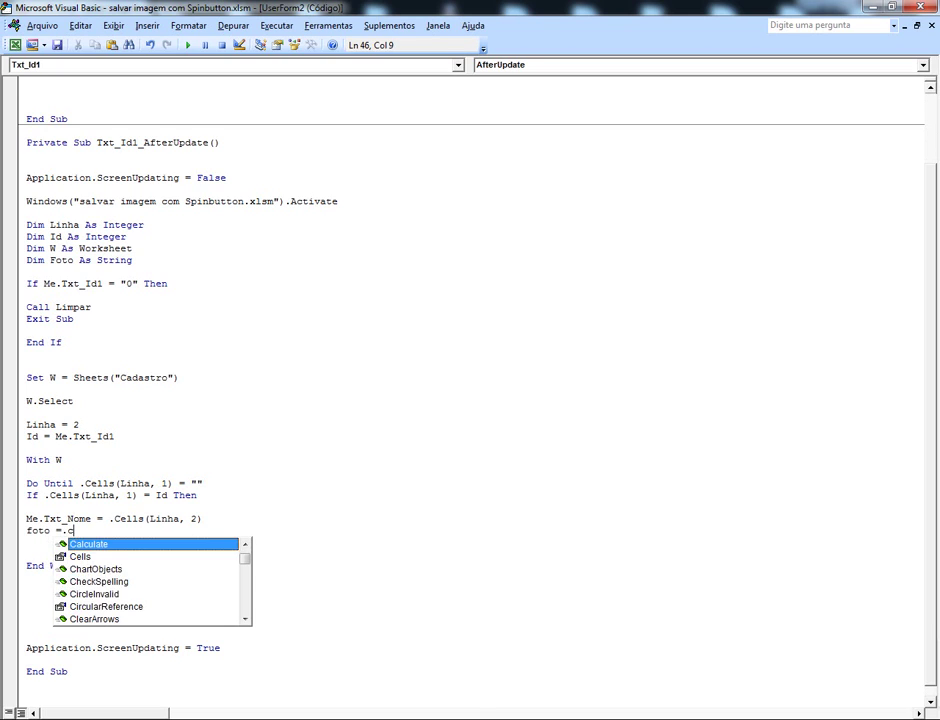
type("e")
key("Tab")
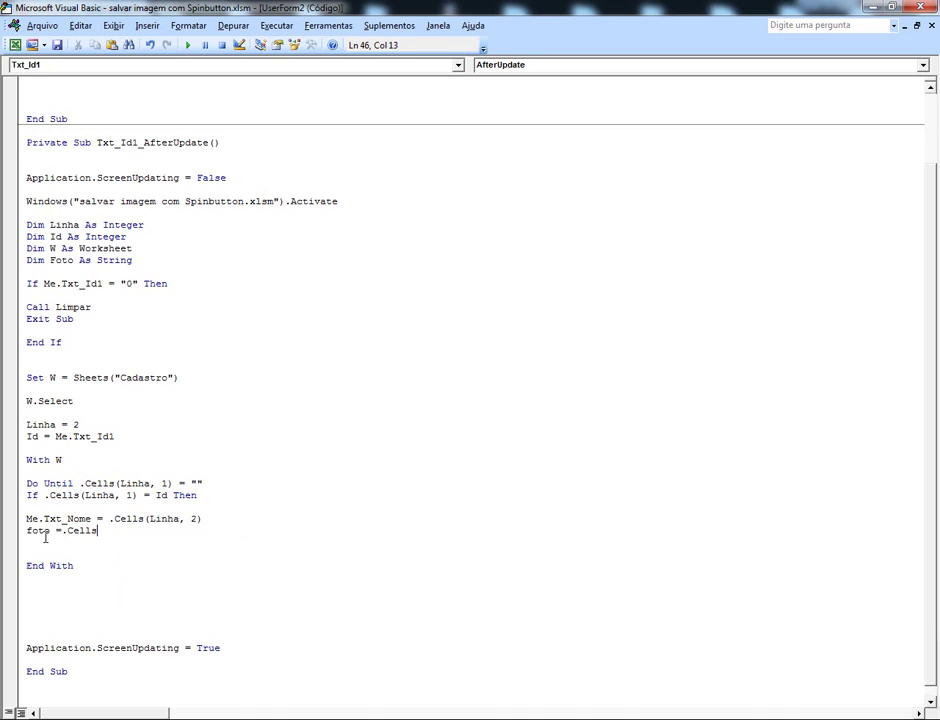
type("(linh")
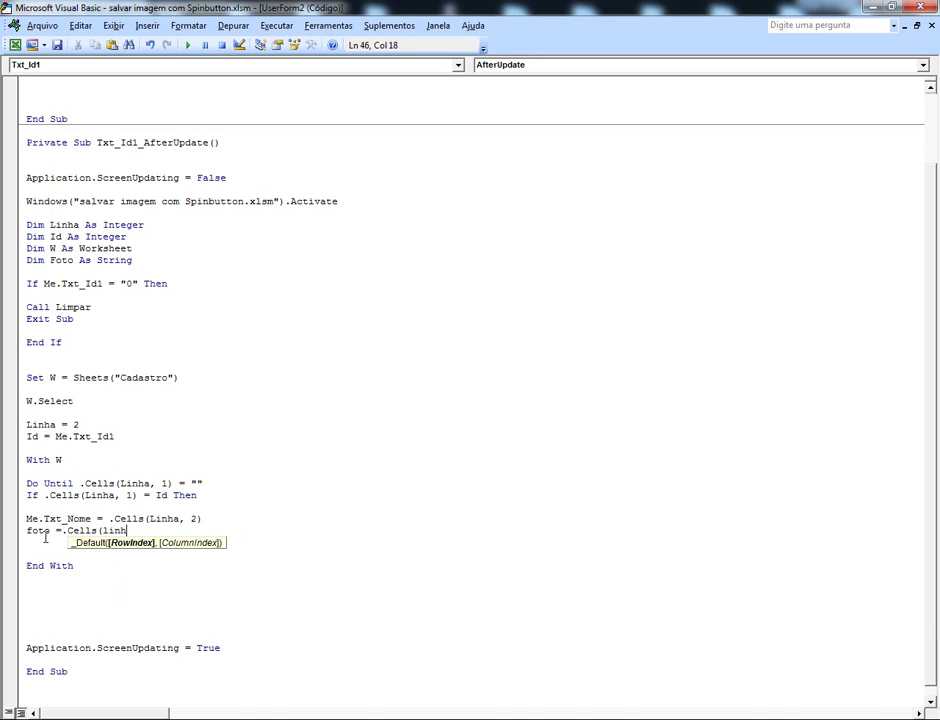
type("a,3")
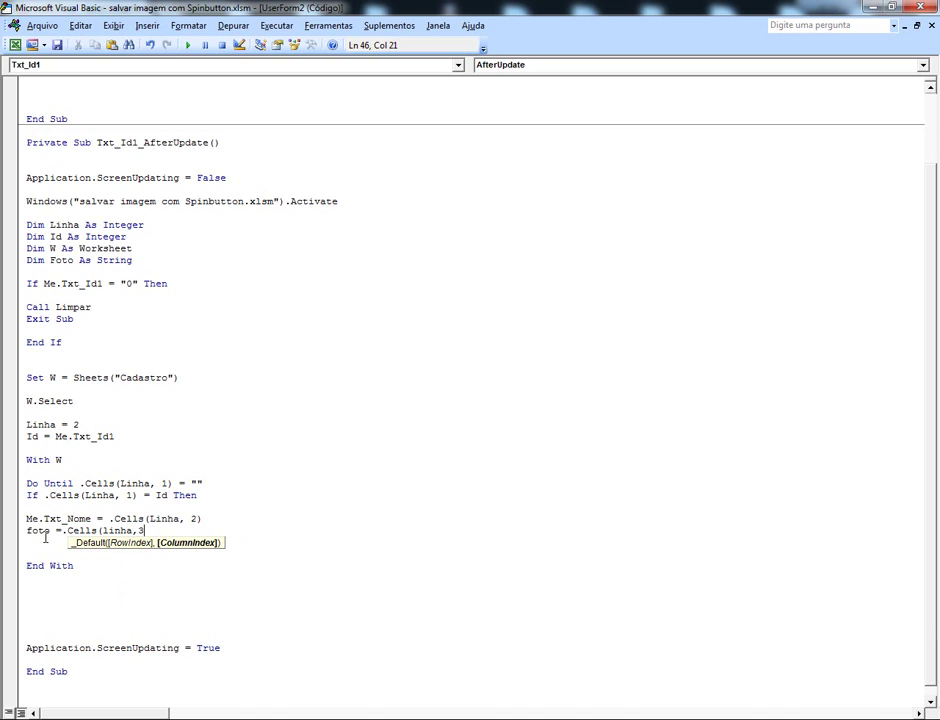
type(")")
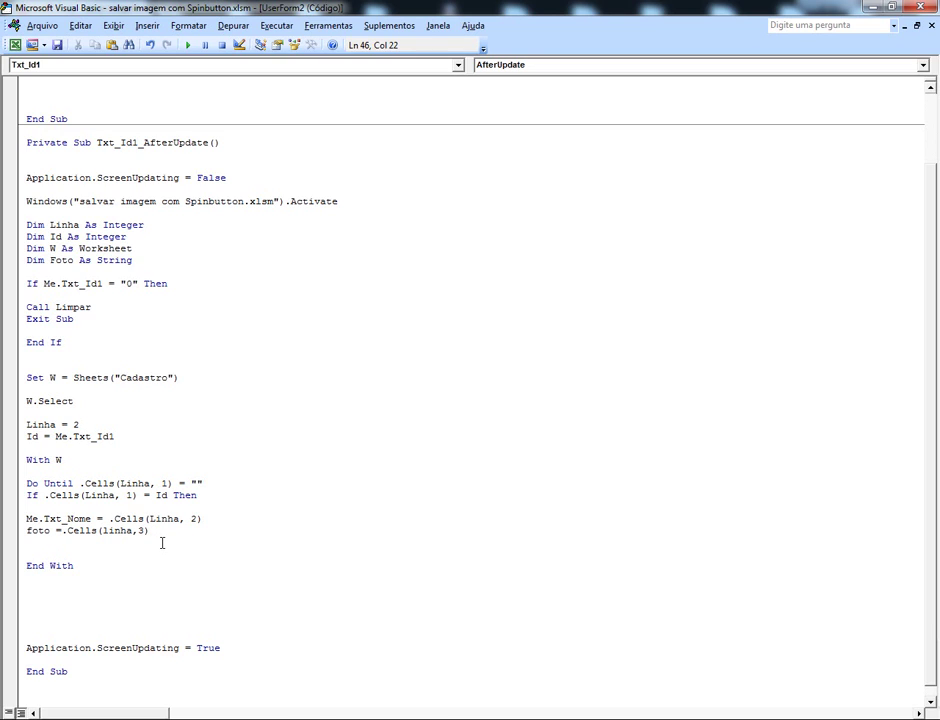
key("Return")
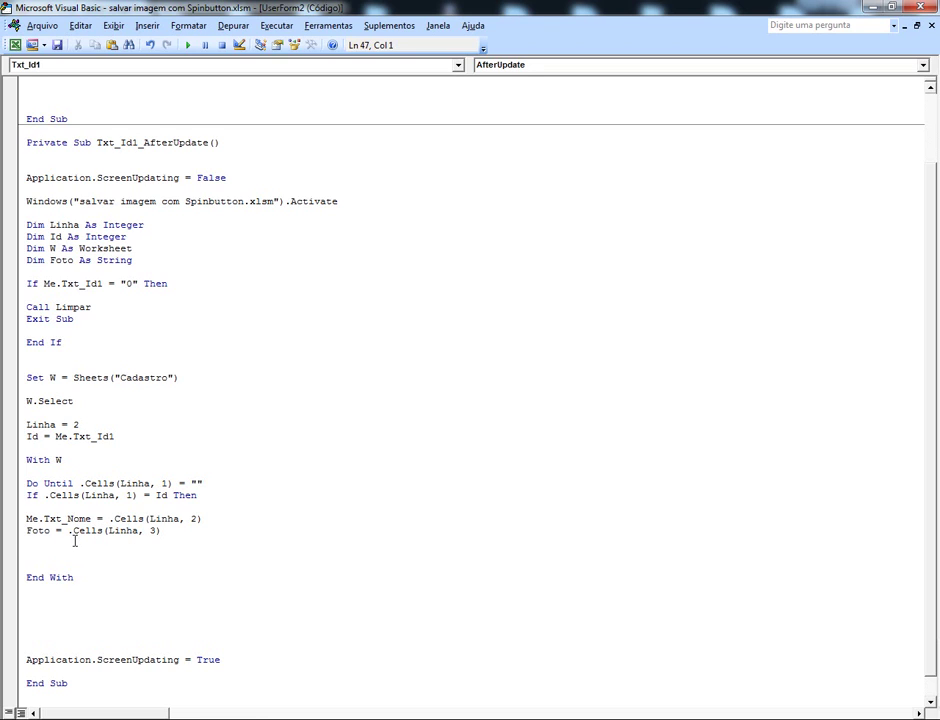
Add Me.Pct_Imagem1.Picture = LoadPicture(Foto) to show the photo.
type("me.pc")
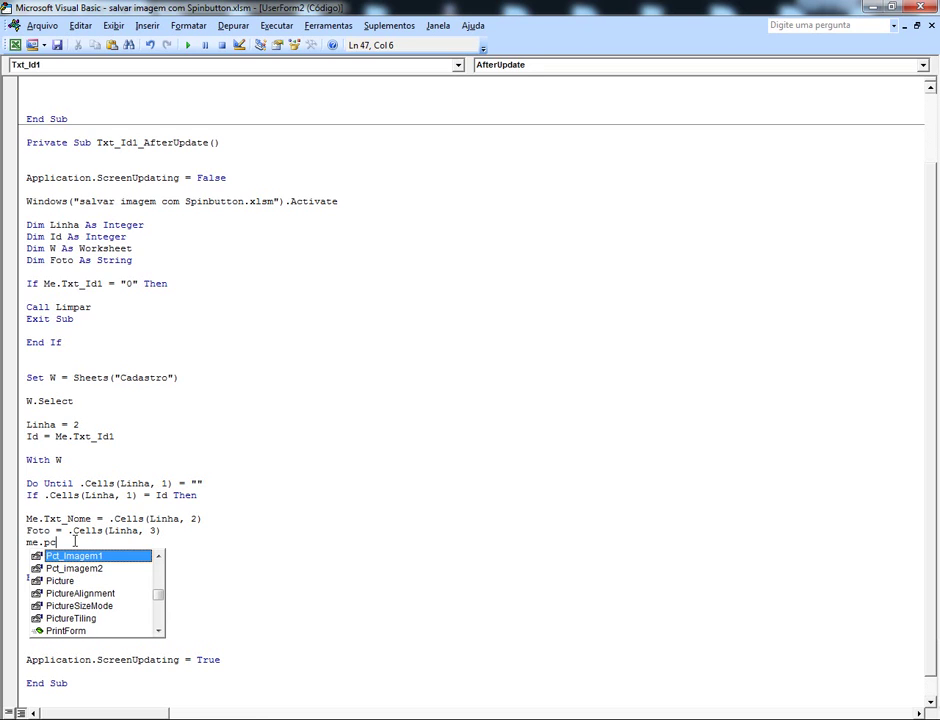
key("Tab")
type(".")
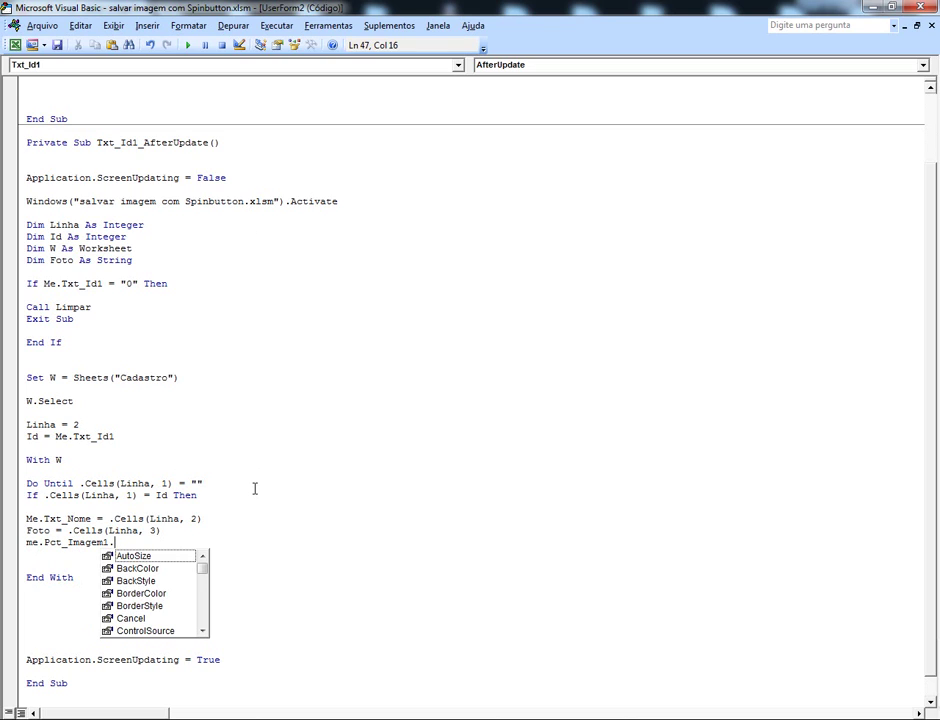
type("pi")
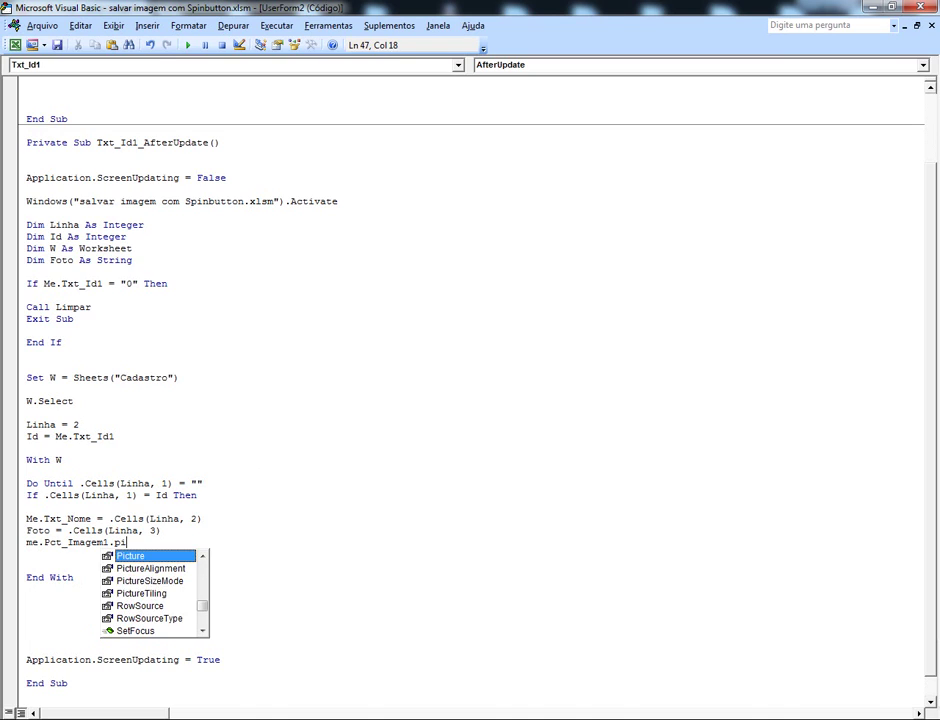
key("Tab")
type("=")
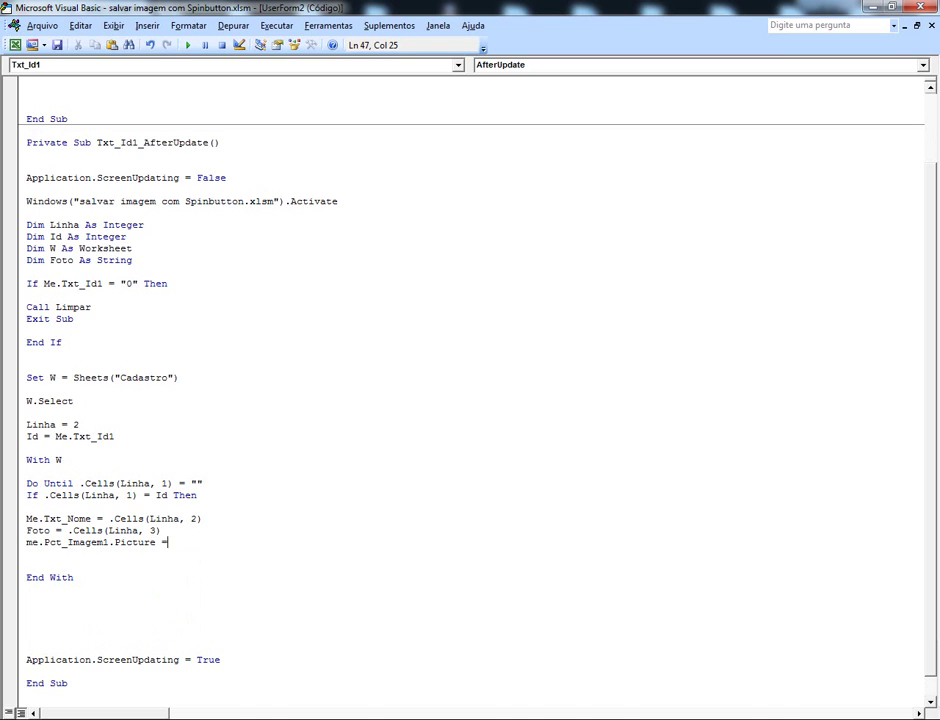
type(" loadp")
type("icture")
type("(")
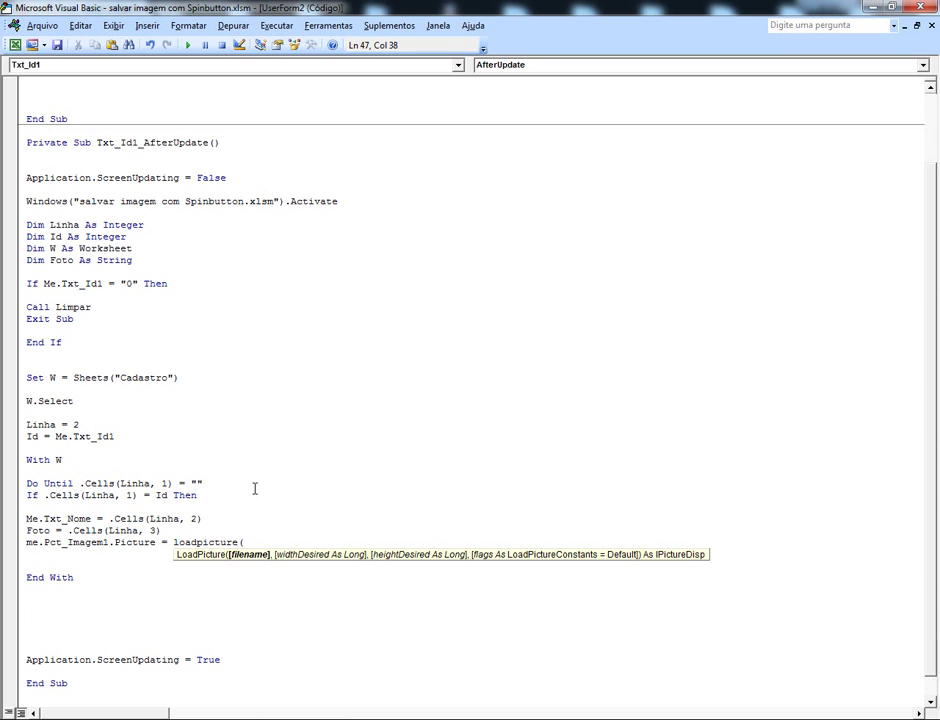
type("f")
type("oto")
type(")")
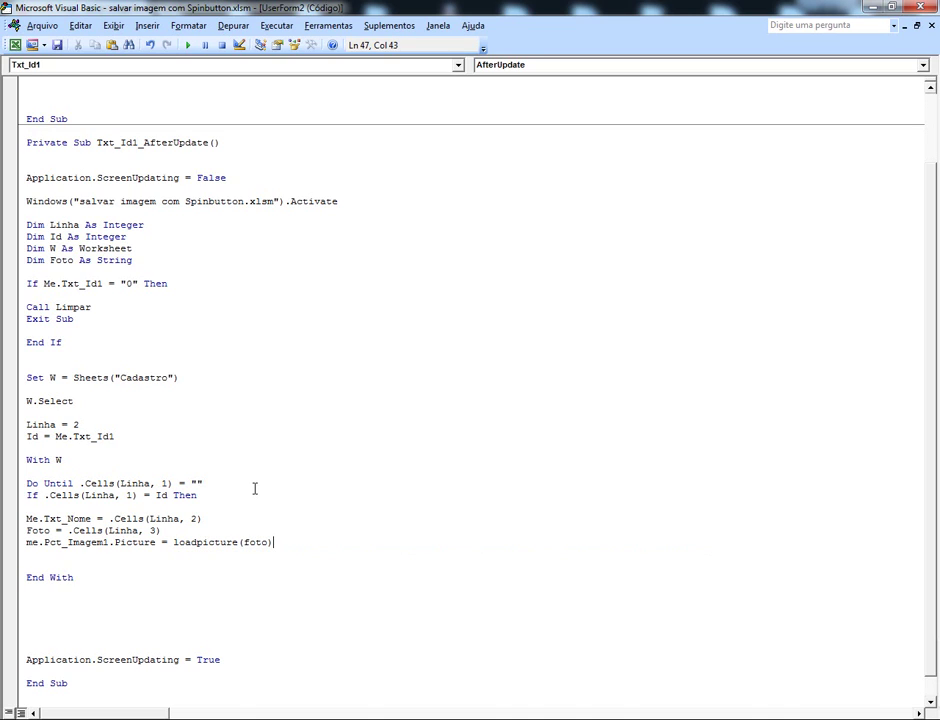
key("Return")
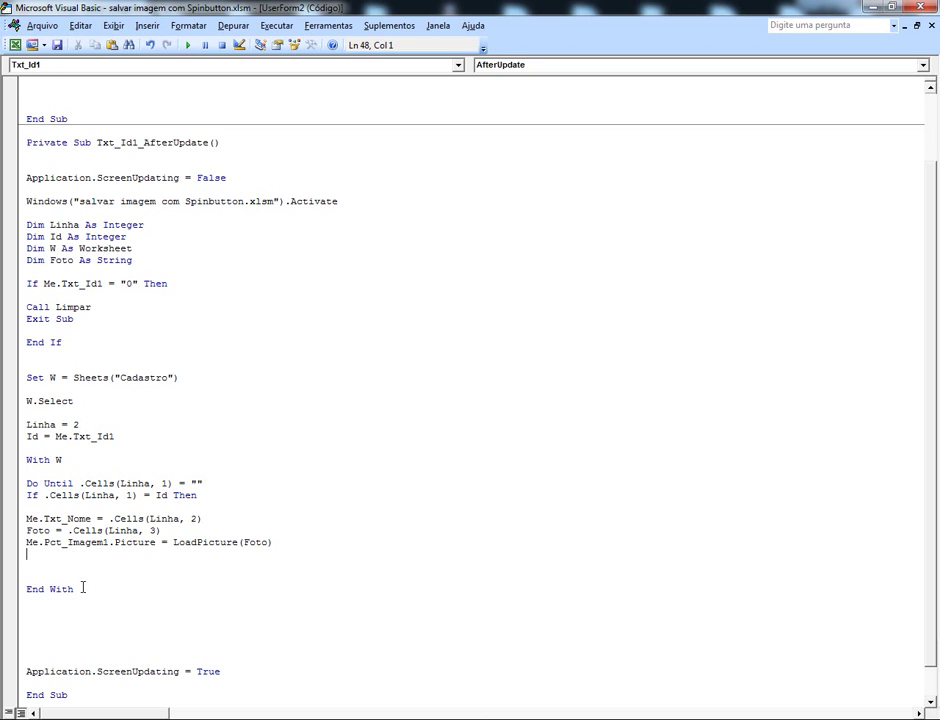
Add Me.Txt_Nome.SetFocus inside the matching-row If block.
type("me.t")
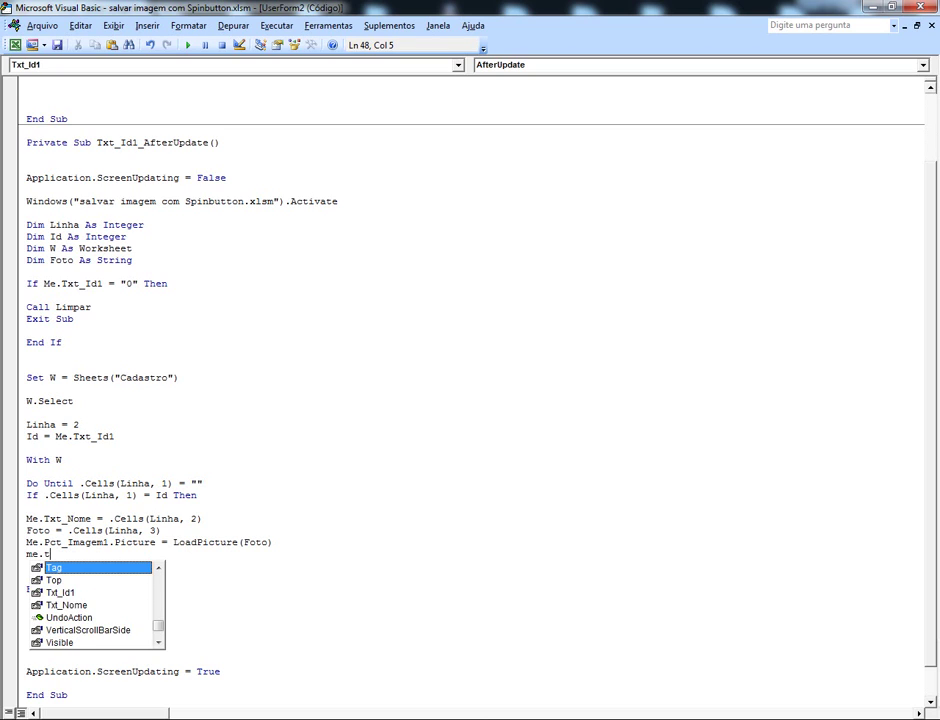
type("xt")
key("Down")
key("Tab")
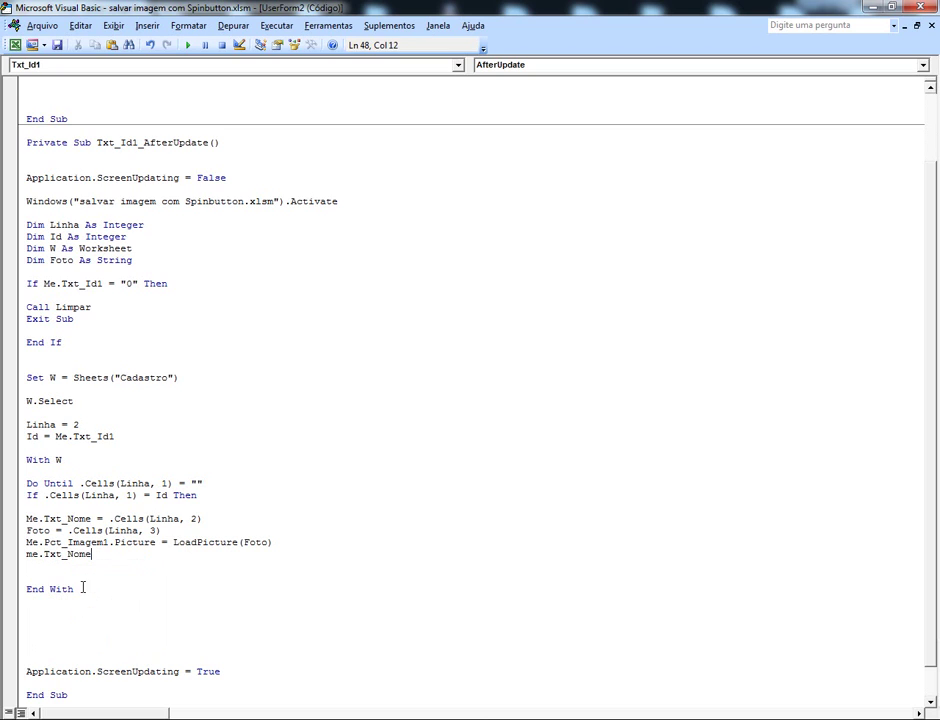
type(".se")
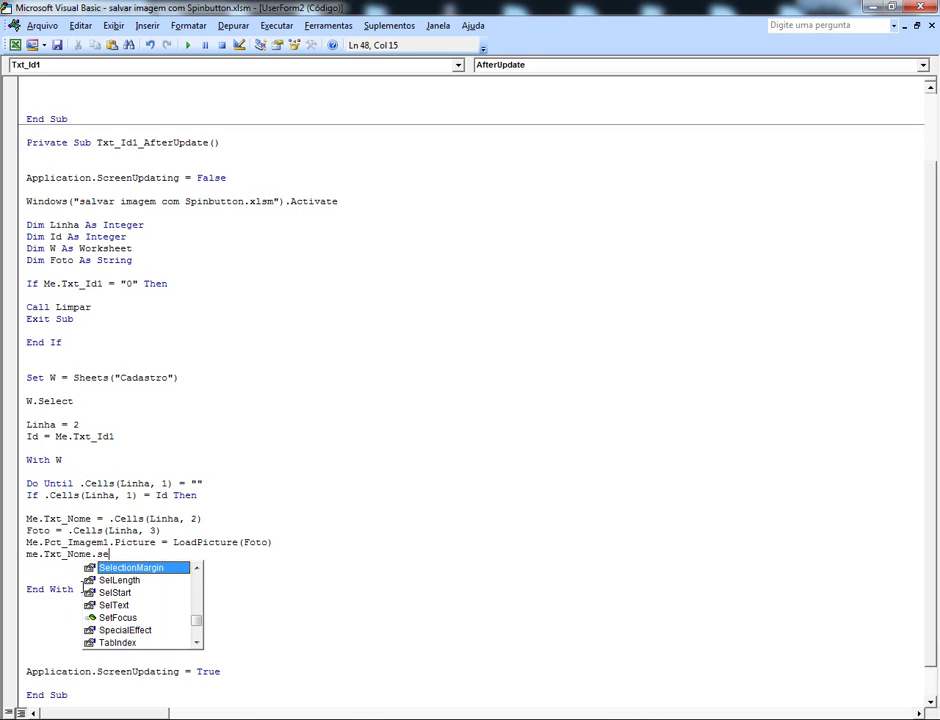
key("Down")
key("Down")
key("Down")
key("Down")
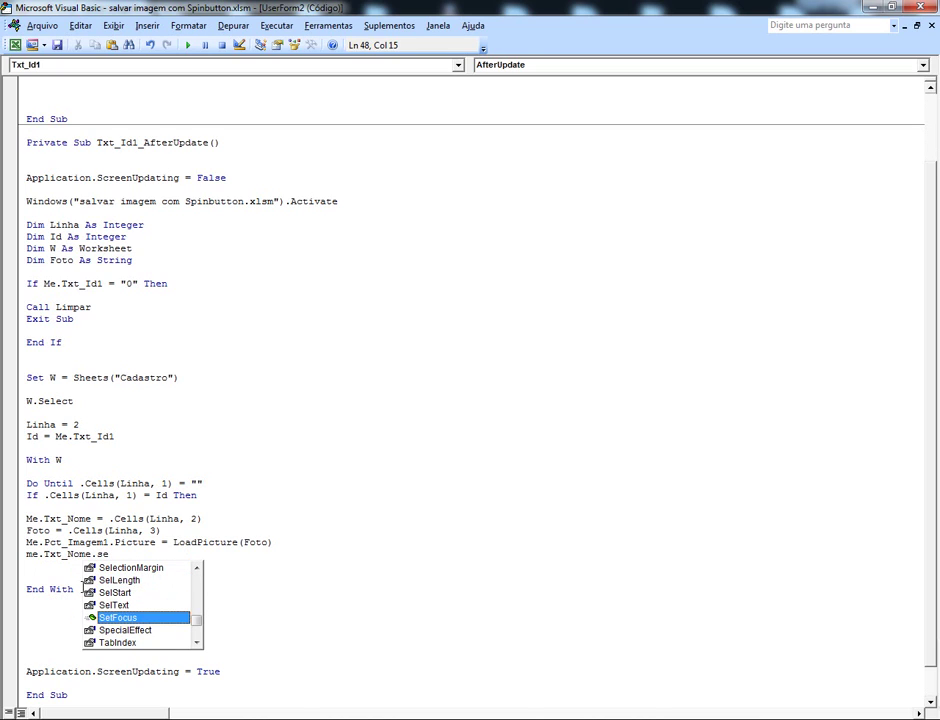
key("Tab")
key("Return")
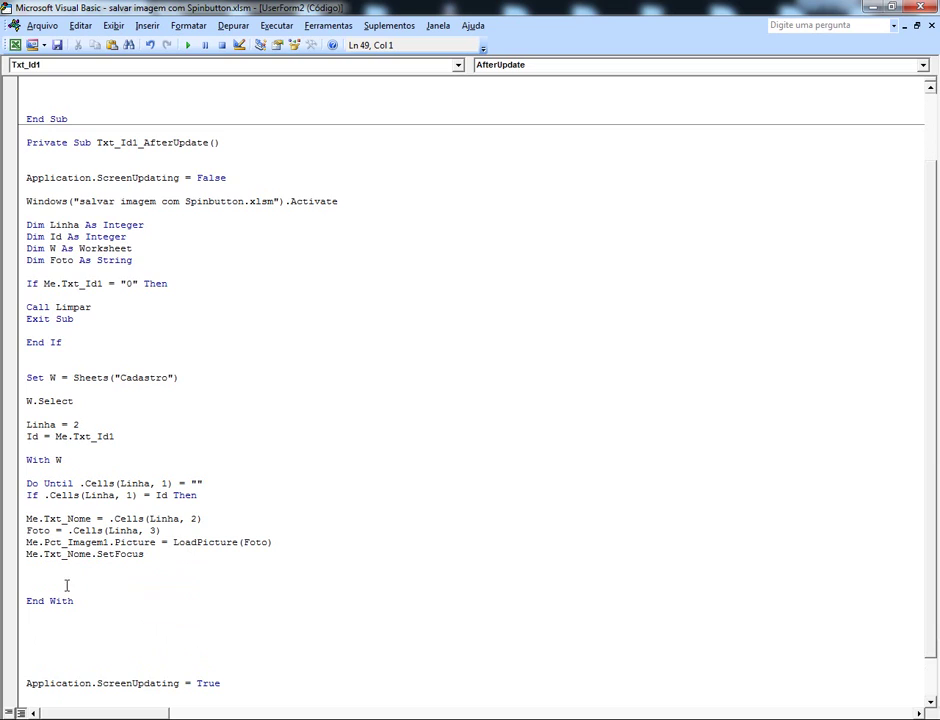
key("Return")
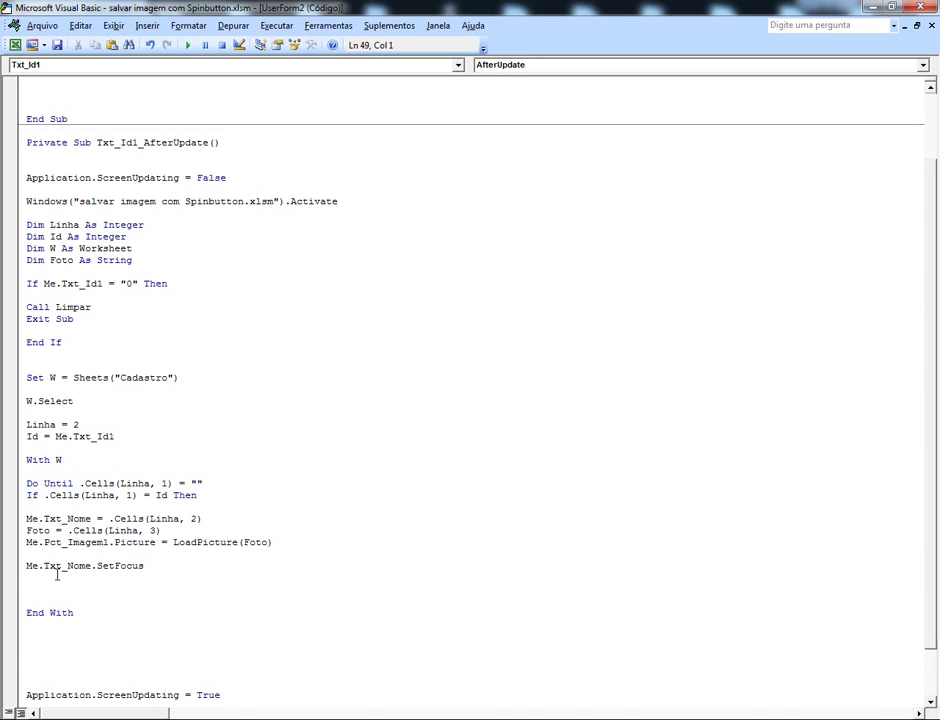
left_click(146, 566)
key("Return")
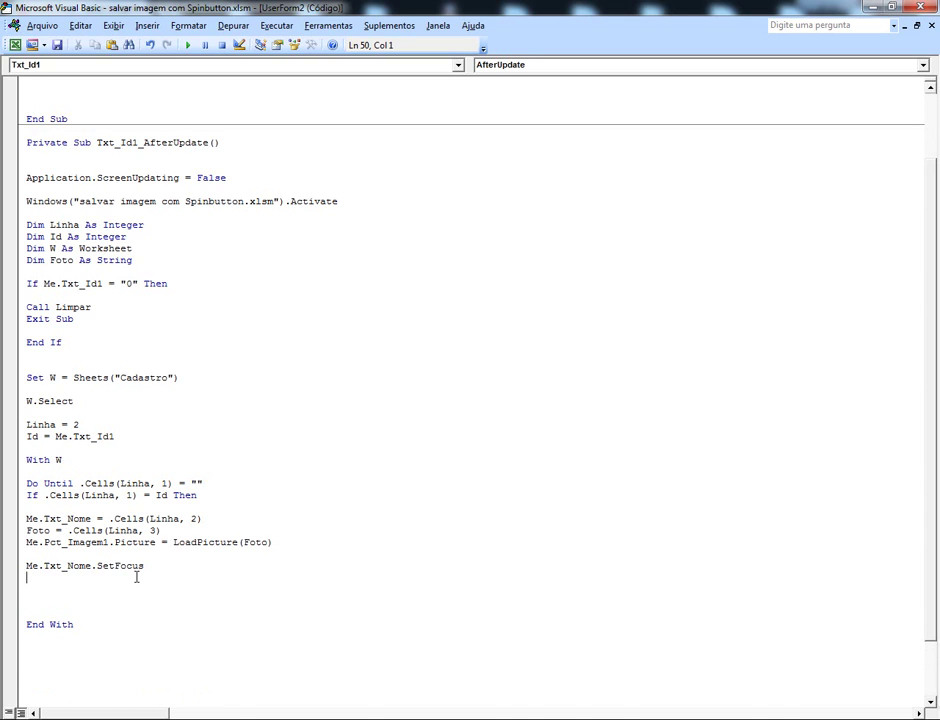
Add Exit Sub and End If, then increment with Linha = Linha + 1.
type("e")
type("xit su")
type("b")
key("Return")
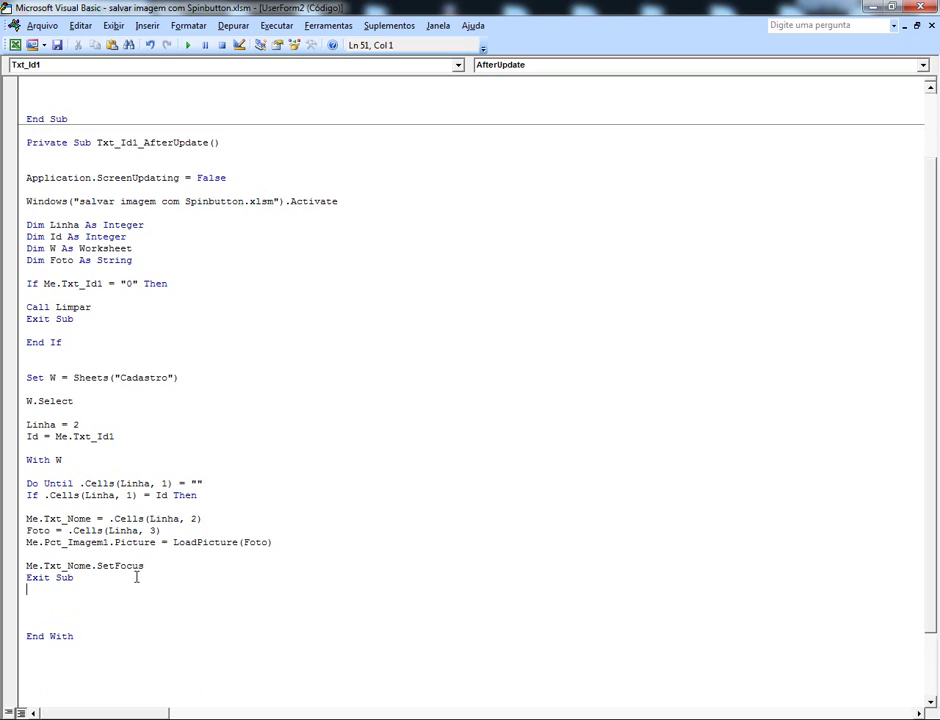
type("end i")
type("f")
key("Return")
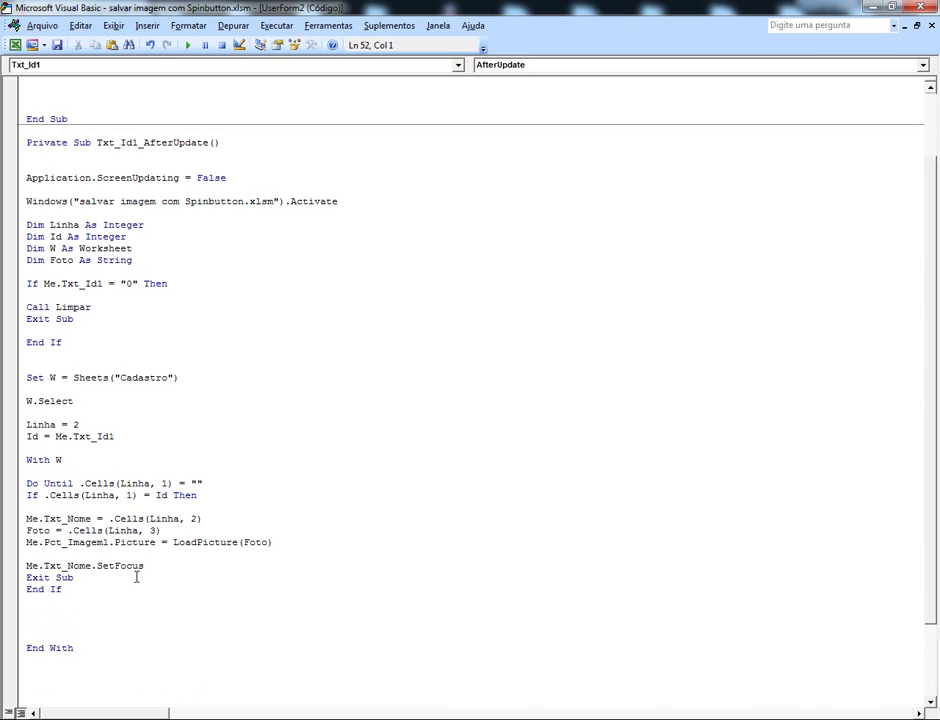
type("linha =")
type(" linha")
type(" +")
type(" 1")
key("Return")
Close the Do Until loop with Loop and tidy the blank lines before End With.
type("l")
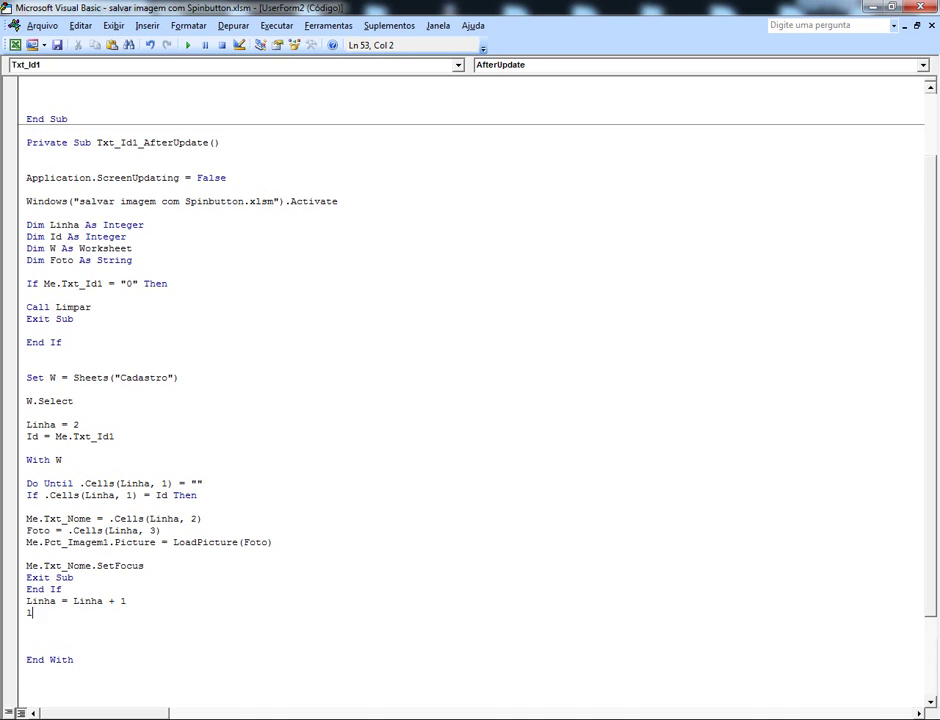
type("op")
key("BackSpace")
type("op")
left_click(27, 612)
key("Return")
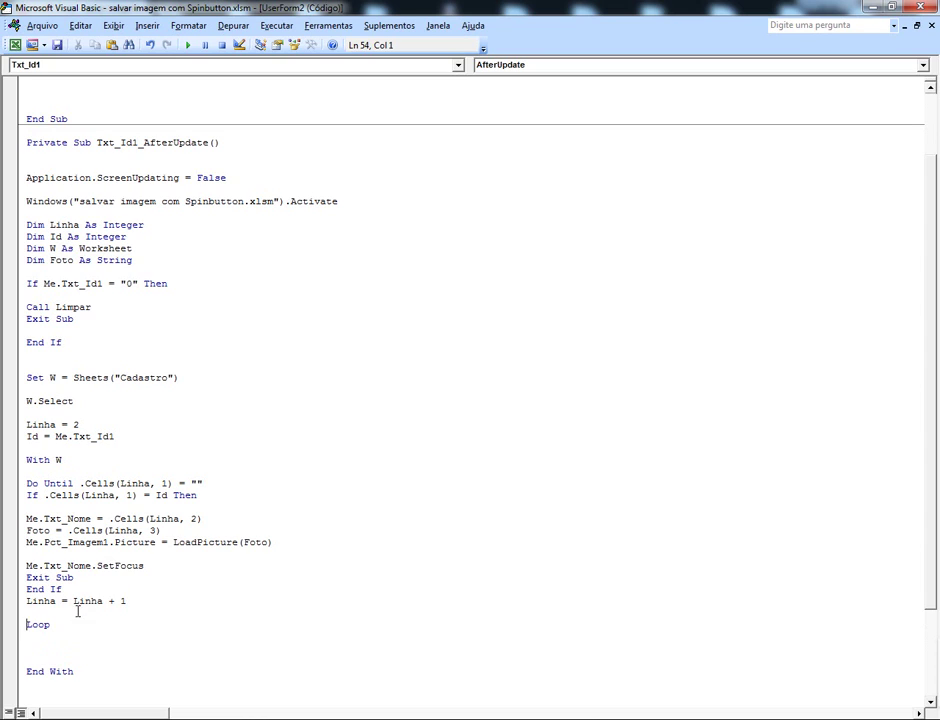
left_click(40, 648)
key("BackSpace")
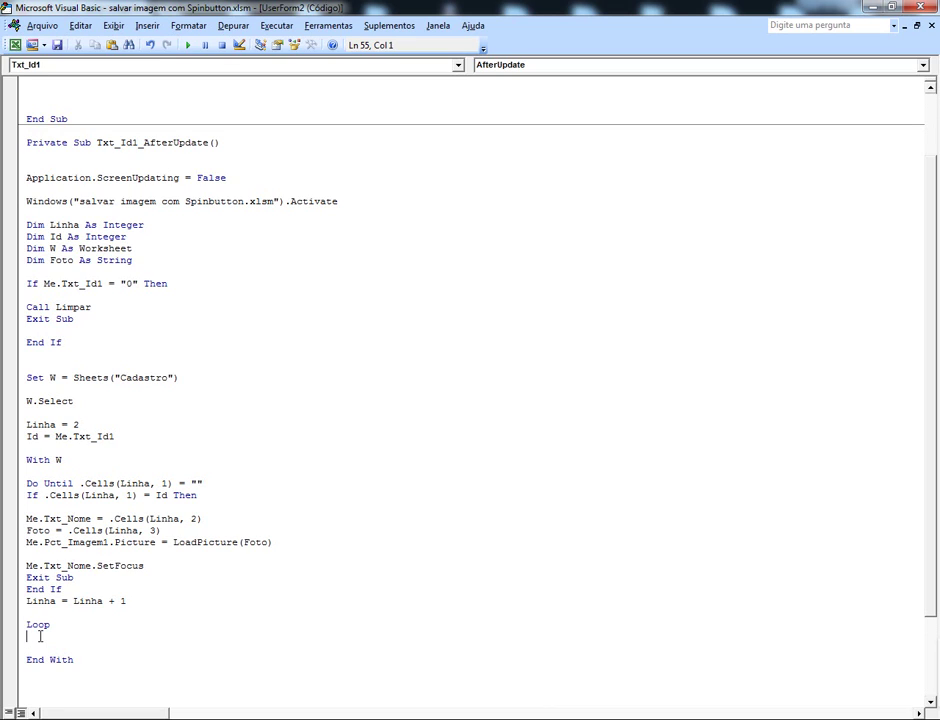
After Loop, add Call Limpar and start a new If statement below it.
key("Return")
type("call ")
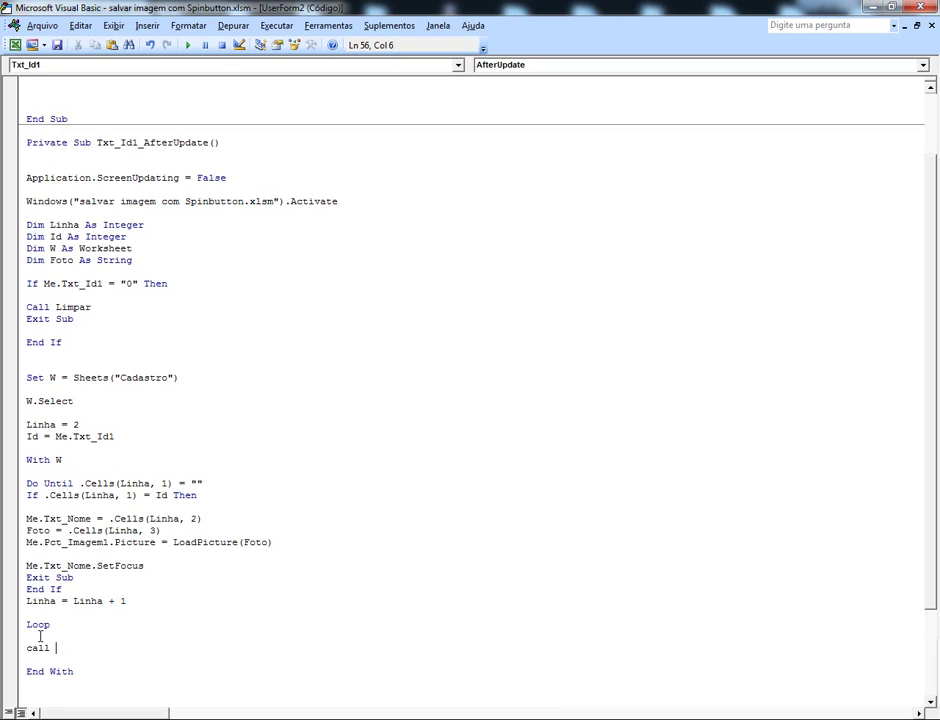
type("limpa")
type("r")
key("Return")
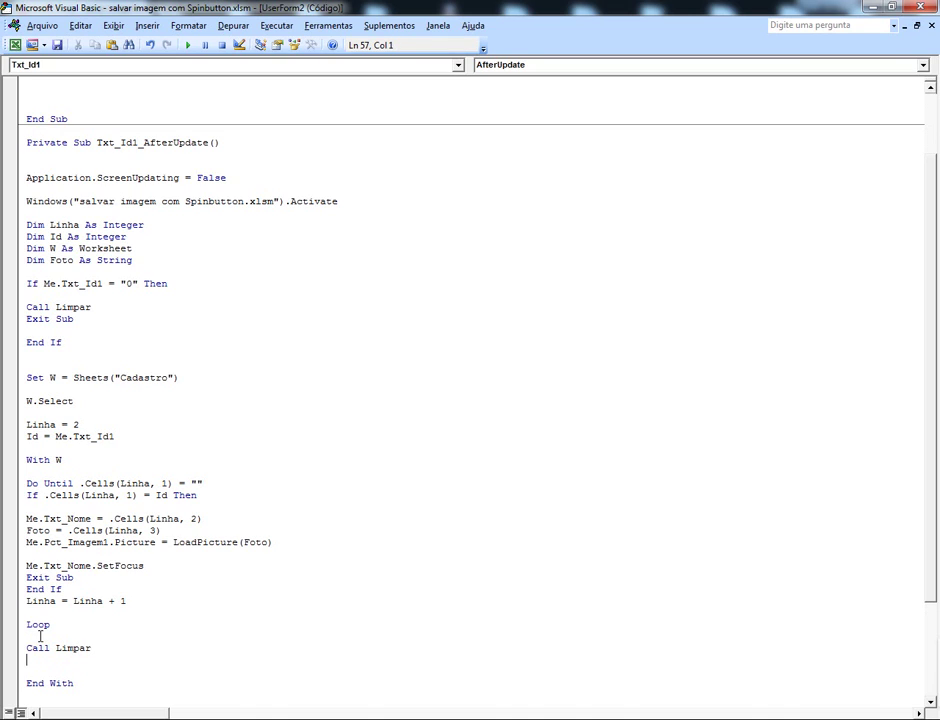
type("i")
type("f")
key("Return")
key("Right")
key("Right")
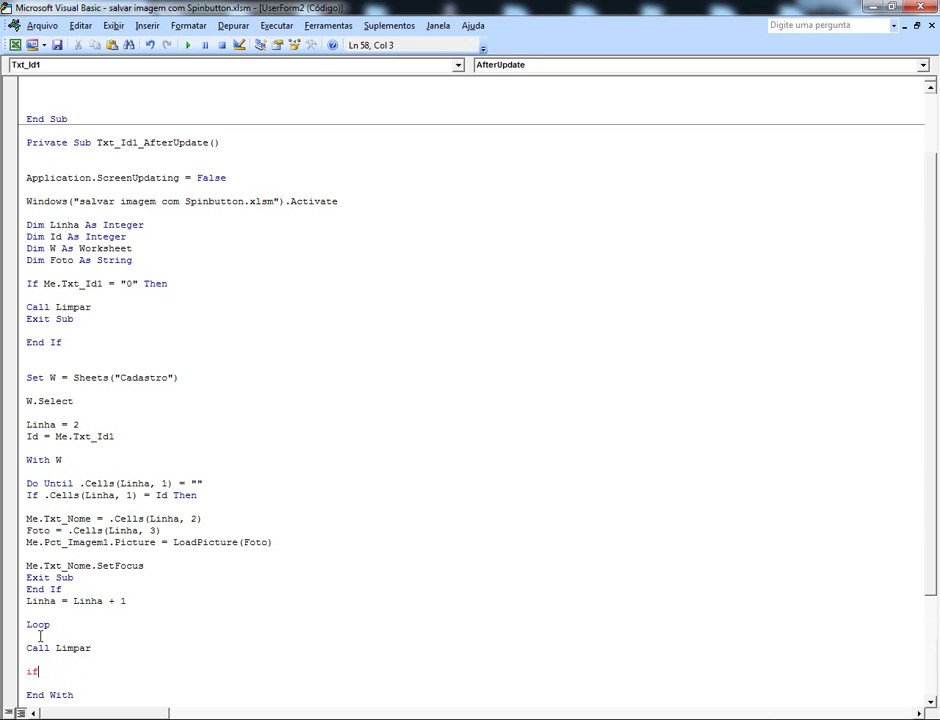
scroll(161, 539, "down", 1)
scroll(153, 547, "down", 2)
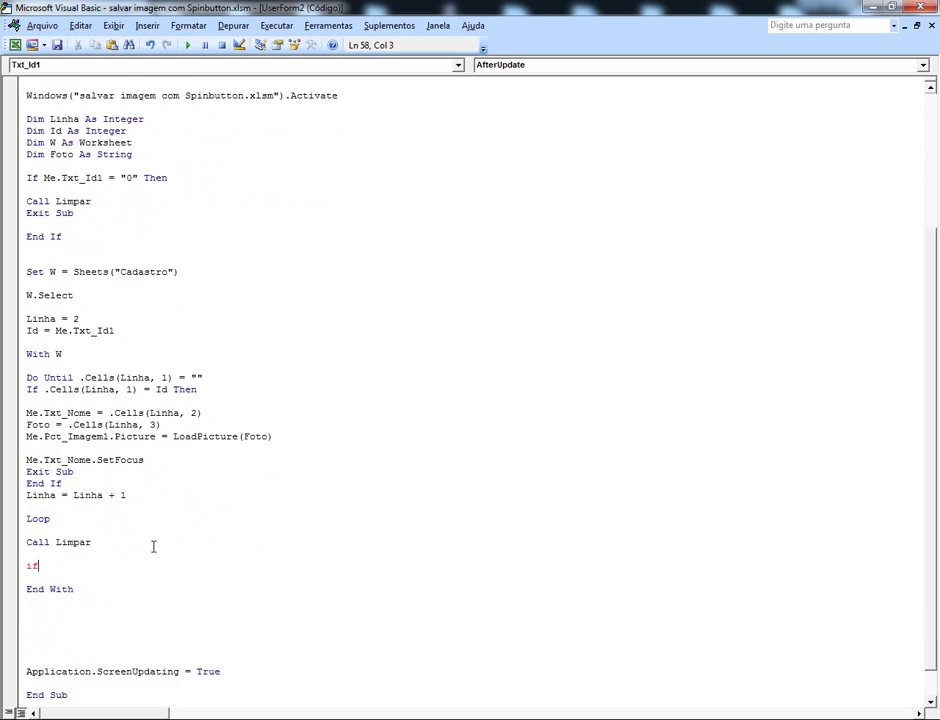
scroll(136, 548, "down", 1)
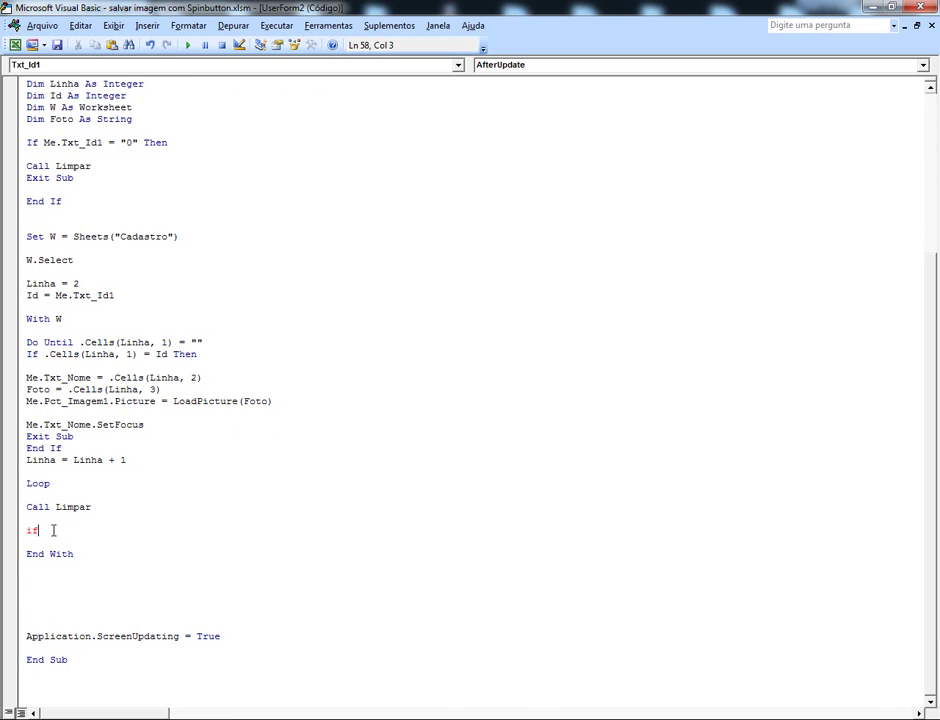
left_click(15, 45)
Complete the condition line as If Me.Txt_Id1.Text <> ActiveCell.Value Then.
key("Return")
key("Return")
left_click(62, 528)
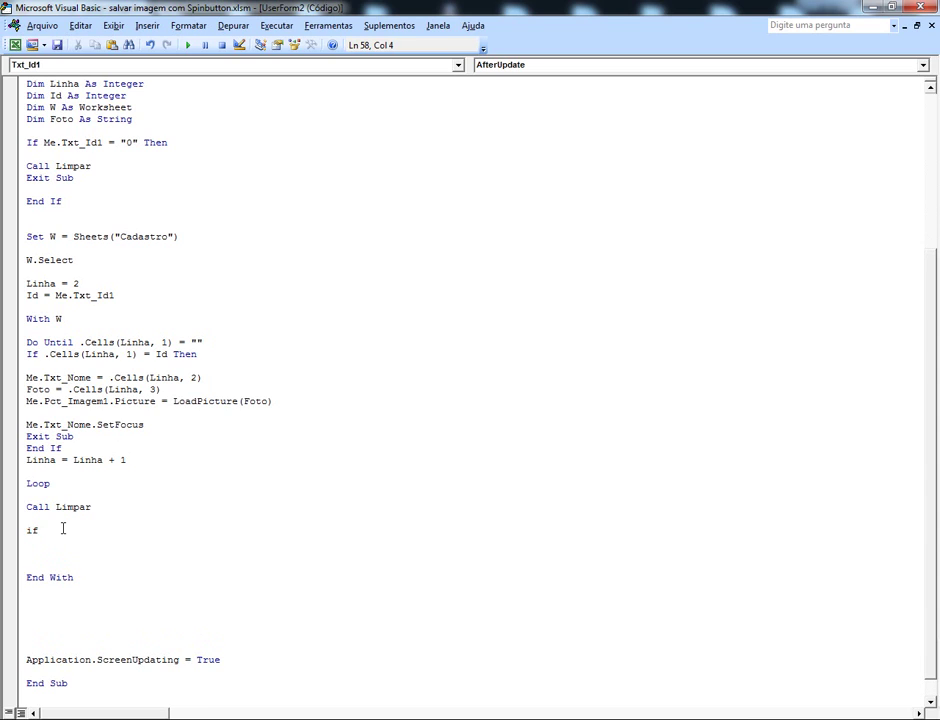
type("me.txt")
key("Tab")
type(".t")
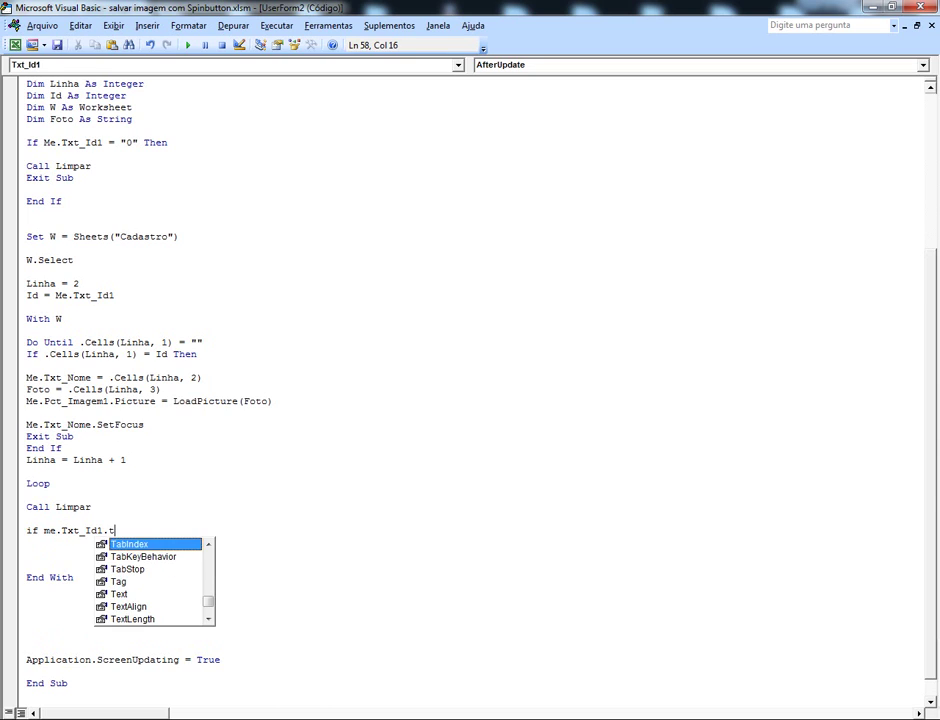
type("e")
key("Tab")
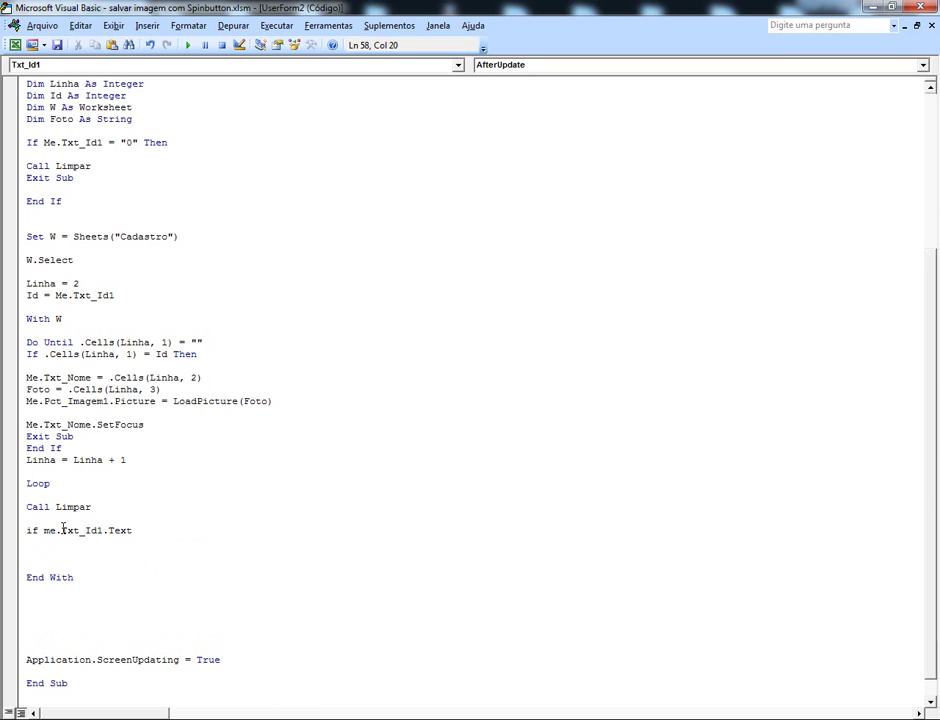
type("<>")
type("activec")
type("ell")
type(".v")
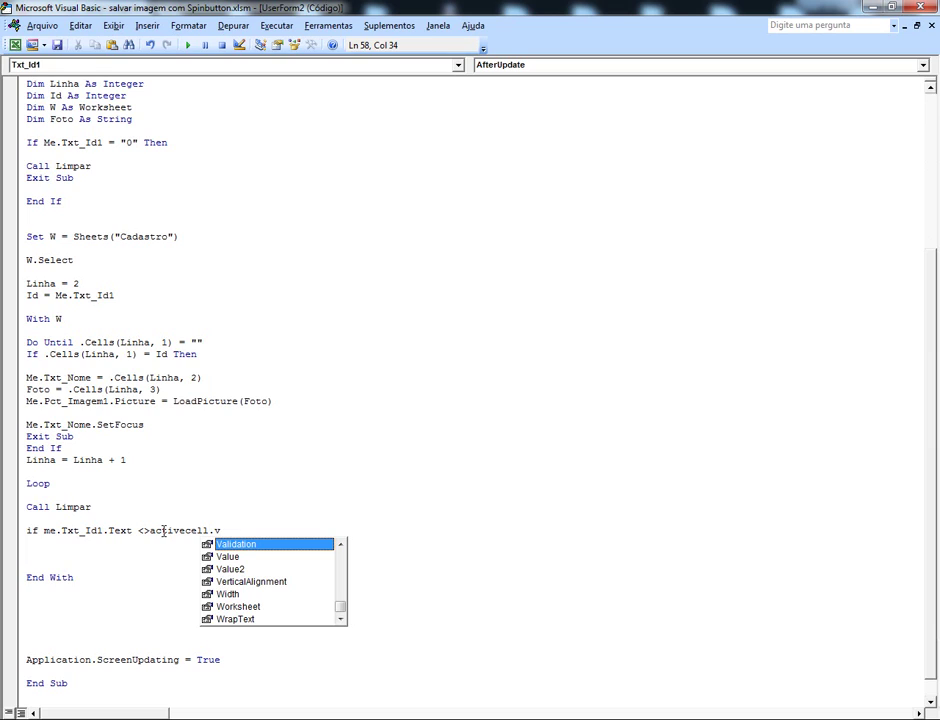
key("Down")
key("Tab")
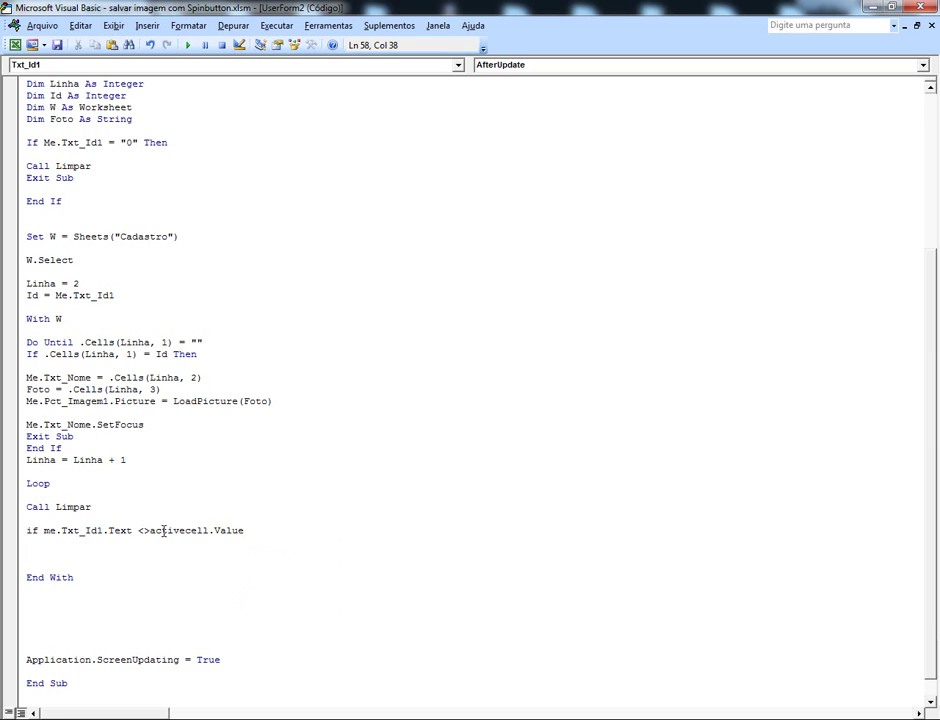
type(" then")
key("Return")
key("Return")
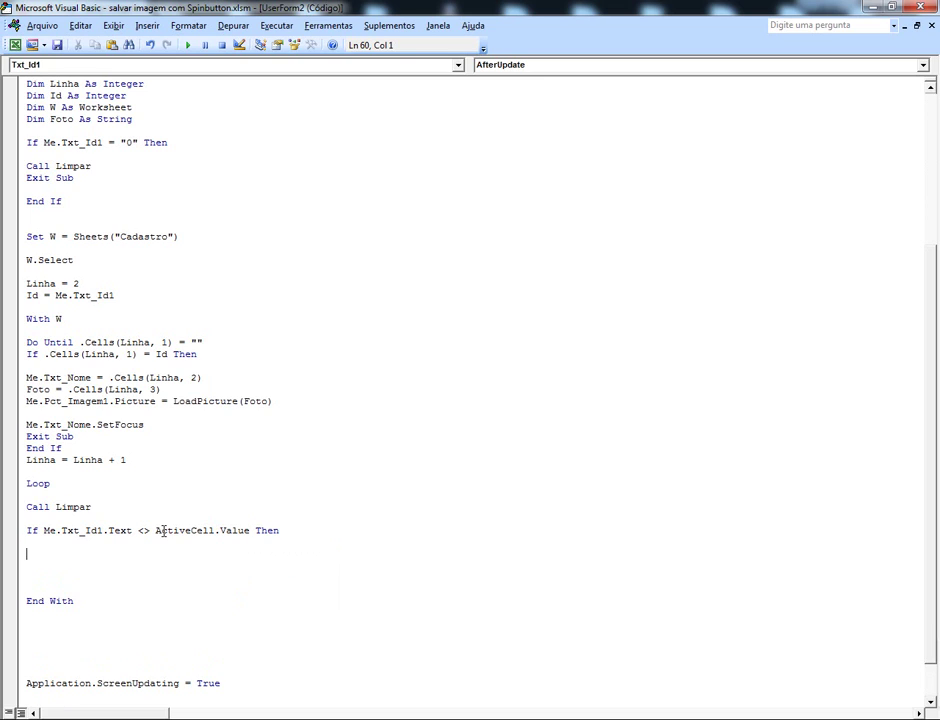
Add MsgBox "Fim dos Registros", vbInformation, "Formulario de Pesquisa" below the If line.
type("msgbox")
type("\"")
type("Fim ")
type("dos Regi")
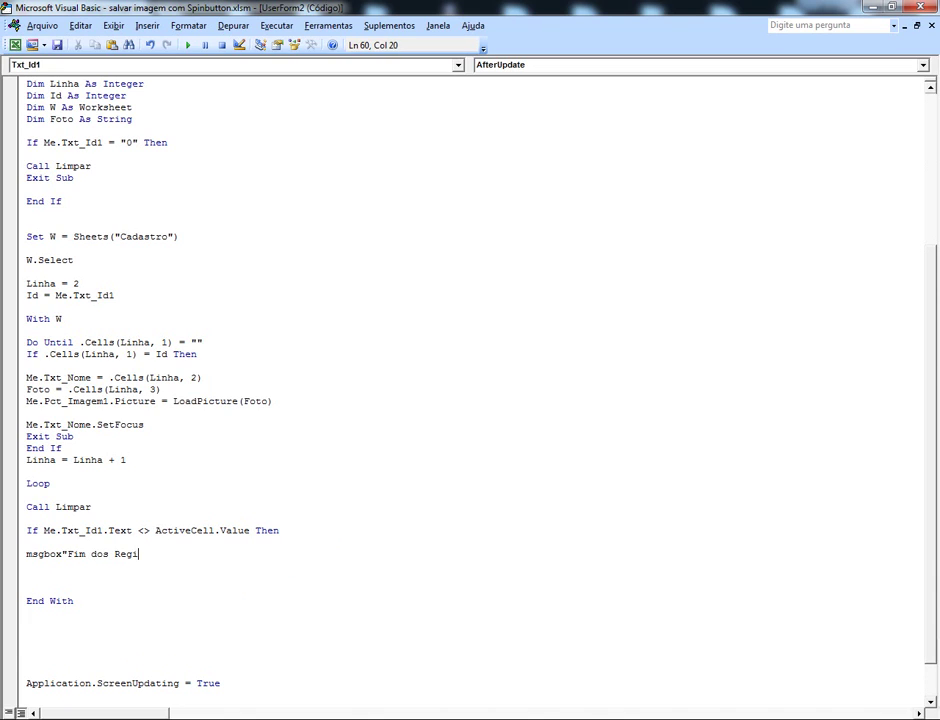
type("stros\"")
type(",v")
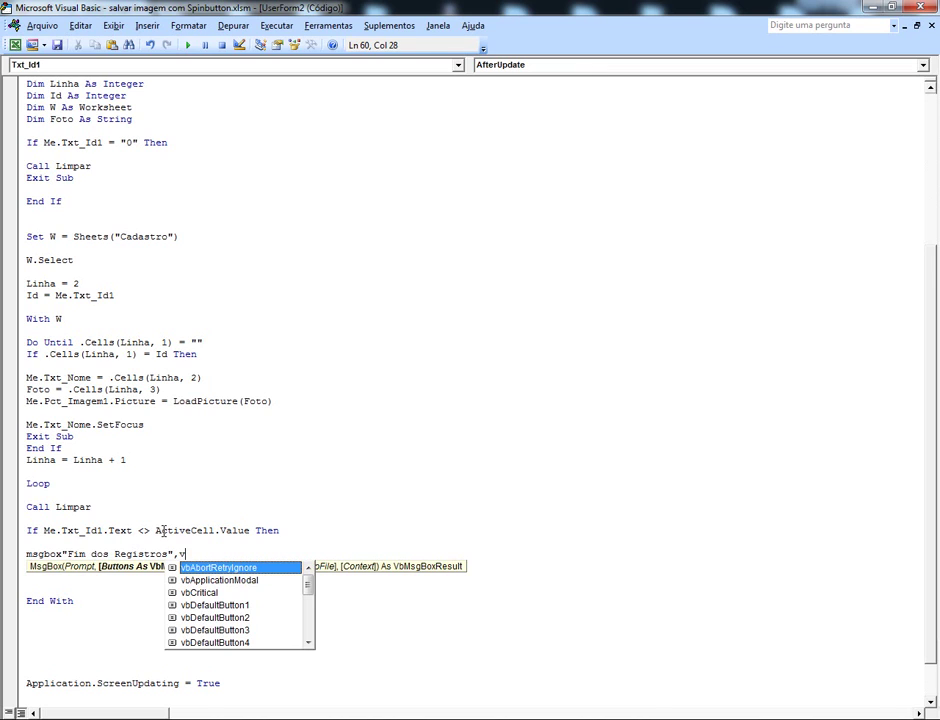
type("bInf")
key("Tab")
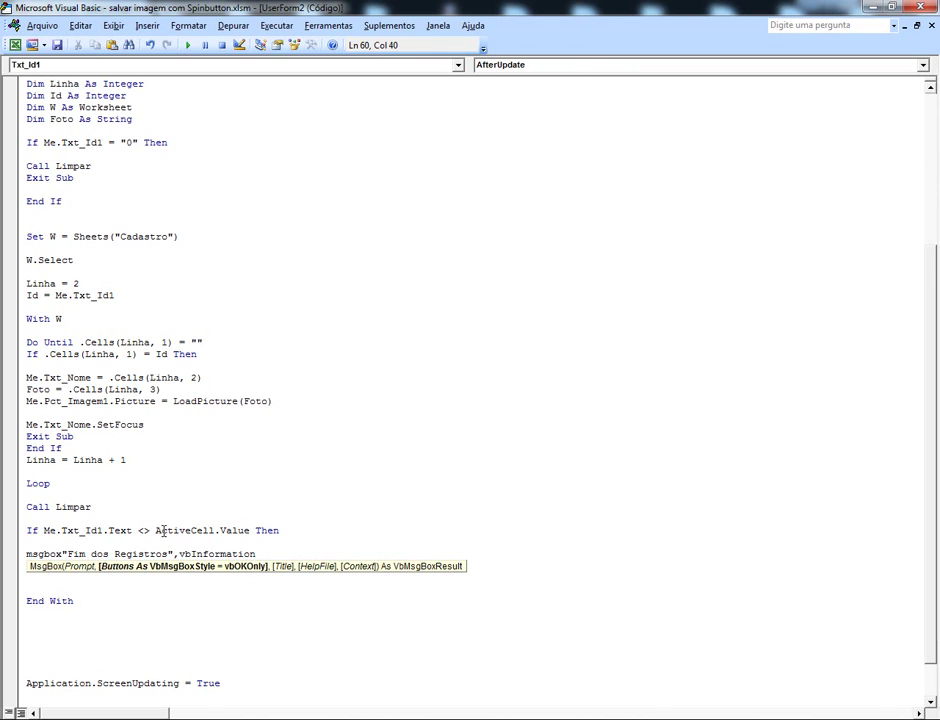
type(", \"")
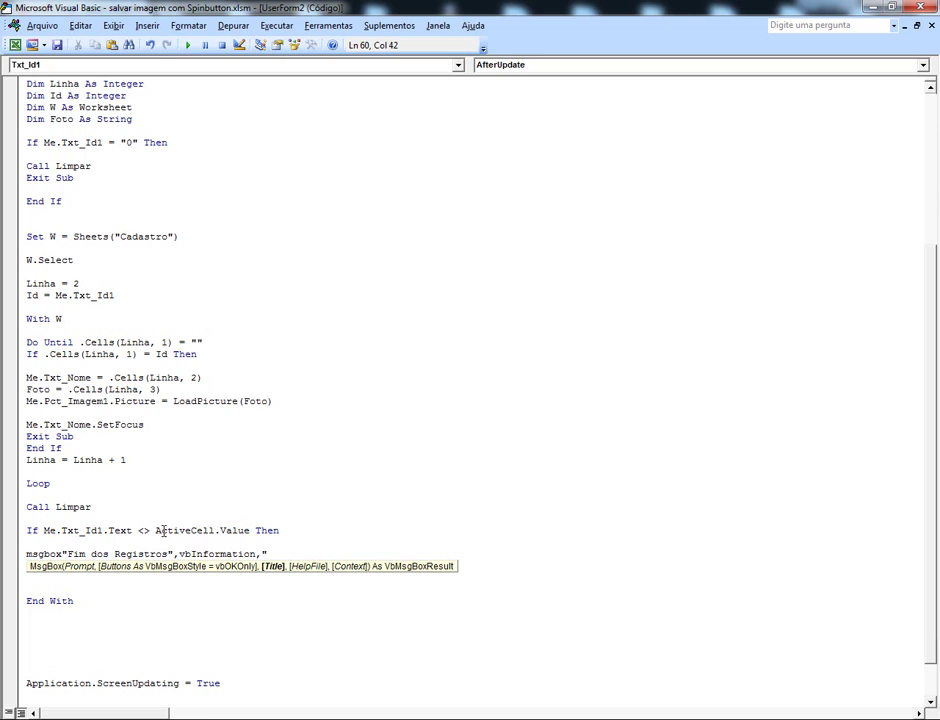
type("Form")
type("ulario de ")
type("Pesquisa")
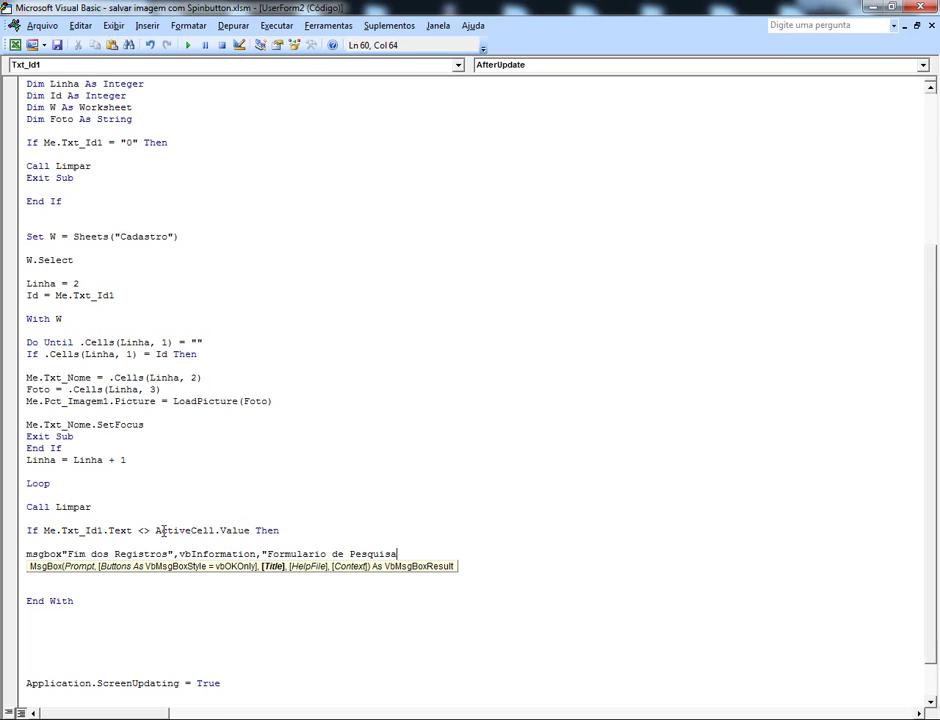
type("\"")
key("Return")
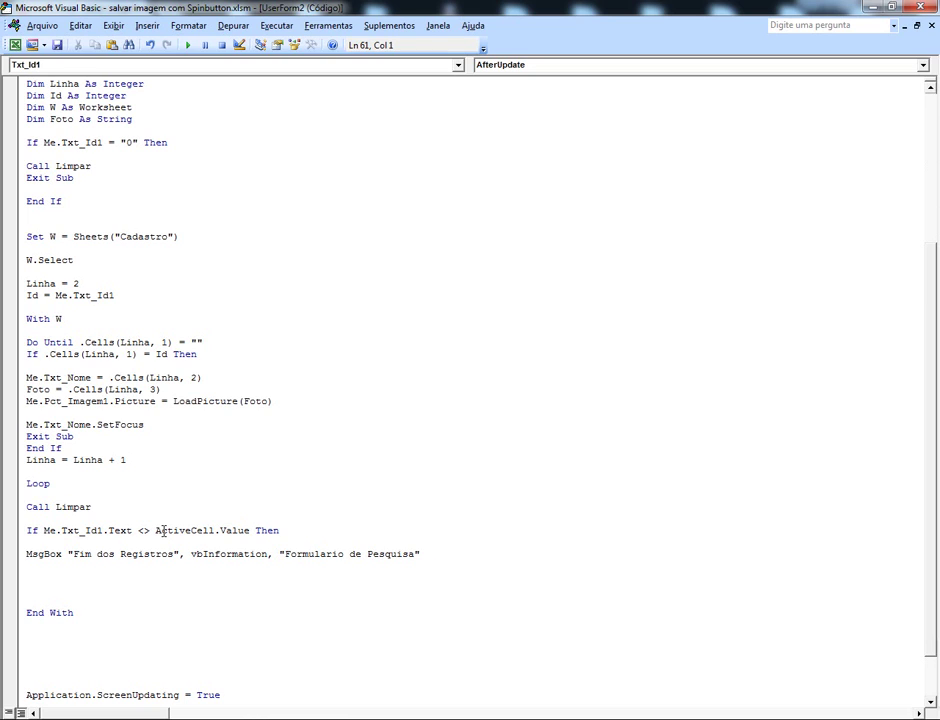
Write Me.Txt_Id1.Text = "0" under the MsgBox line to reset the ID box.
type("me.txt")
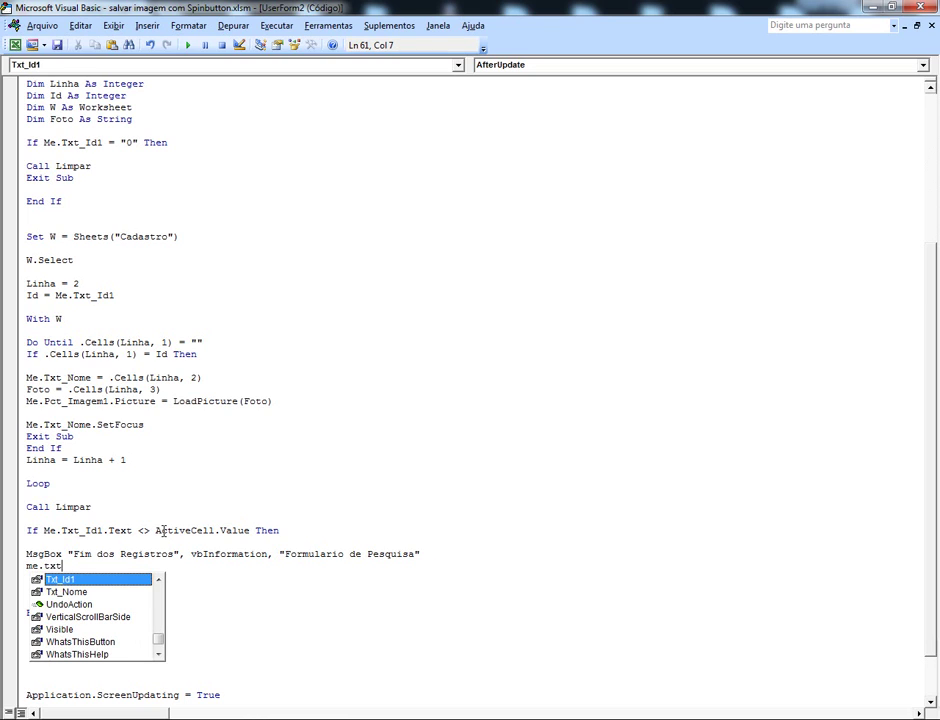
key("Down")
key("Up")
key("Tab")
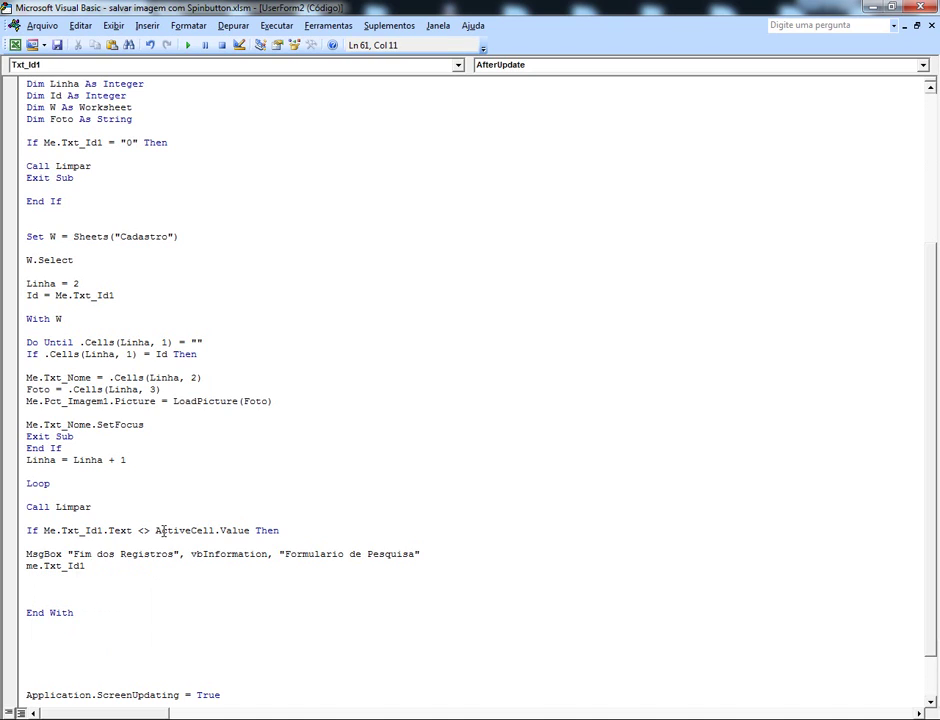
type(".te =")
type("\"0\"")
key("Return")
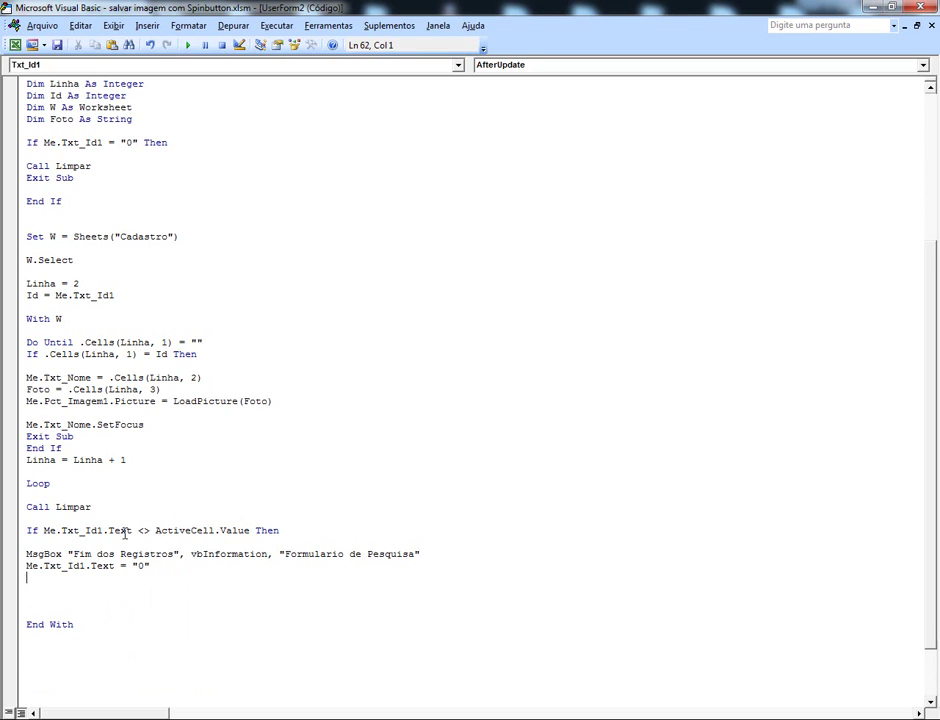
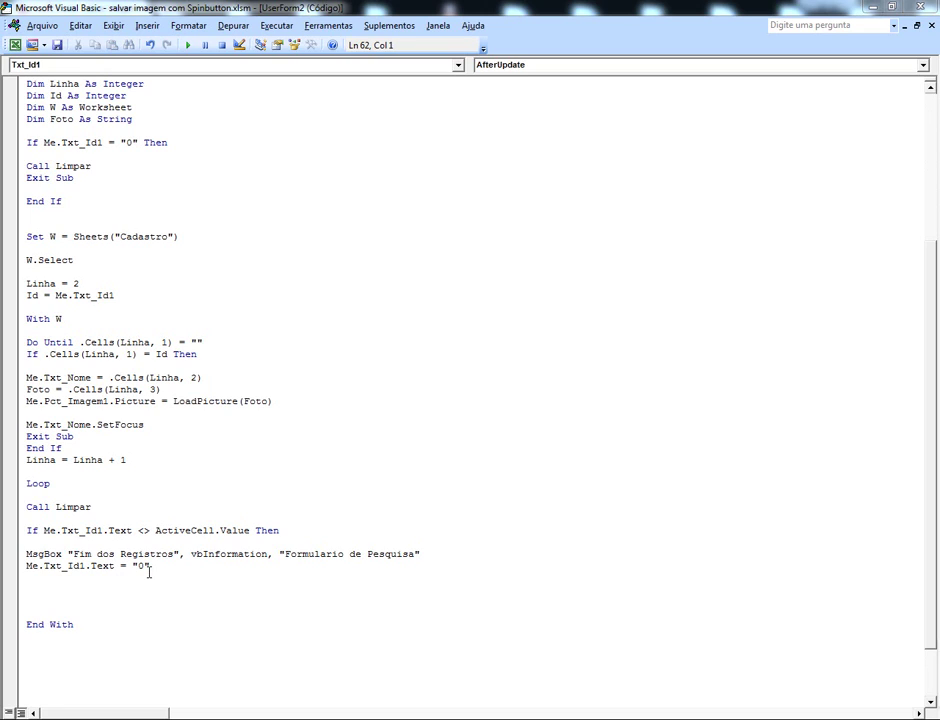
Close the end-of-records If block with End If below Me.Txt_Id1.Text = "0".
left_click(86, 584)
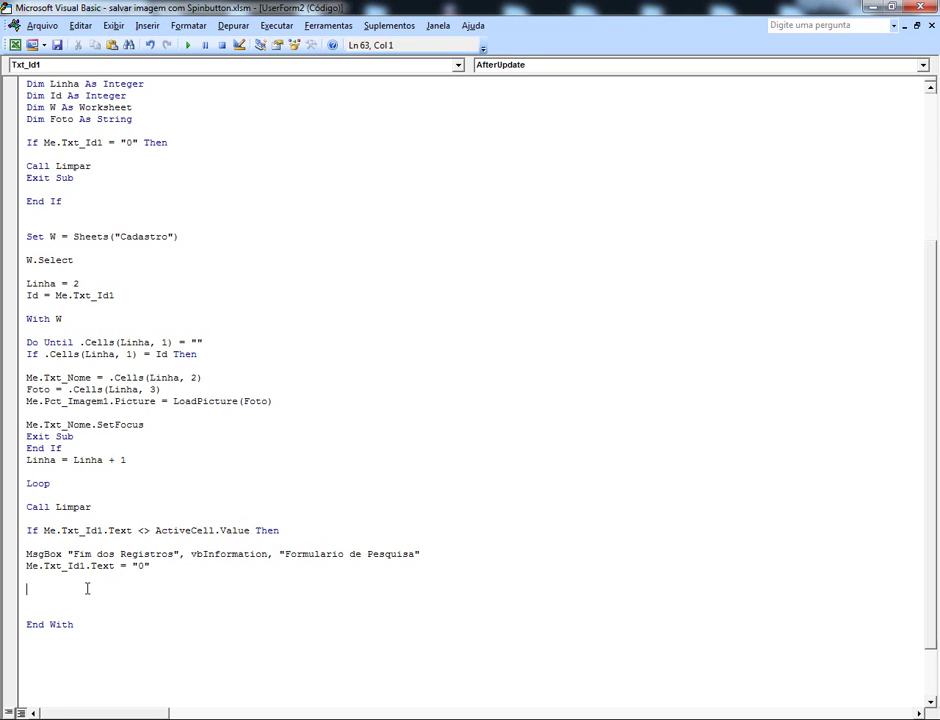
type("en")
type(" d ")
type("if")
key("Return")
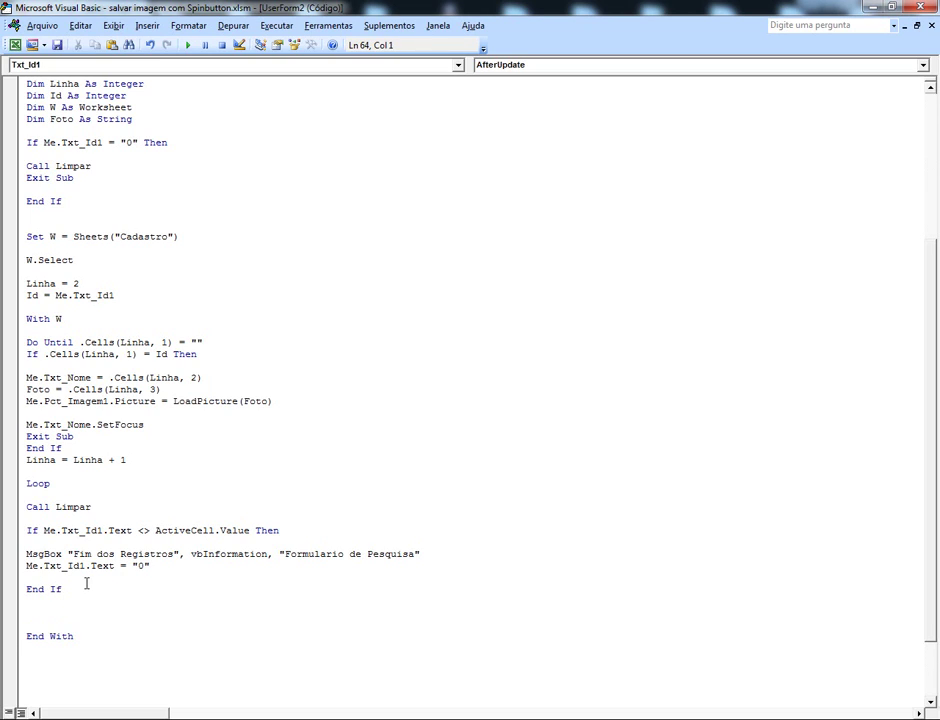
Delete the blank lines left below End With.
double_click(59, 511)
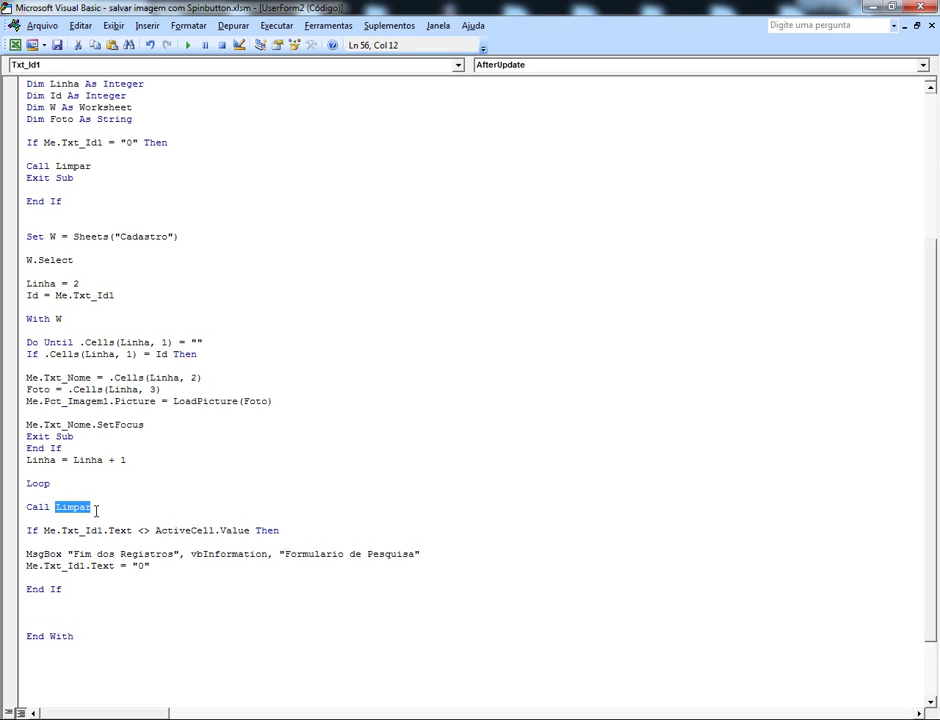
left_click(63, 659)
key("Return")
left_click(88, 637)
key("Delete")
key("Delete")
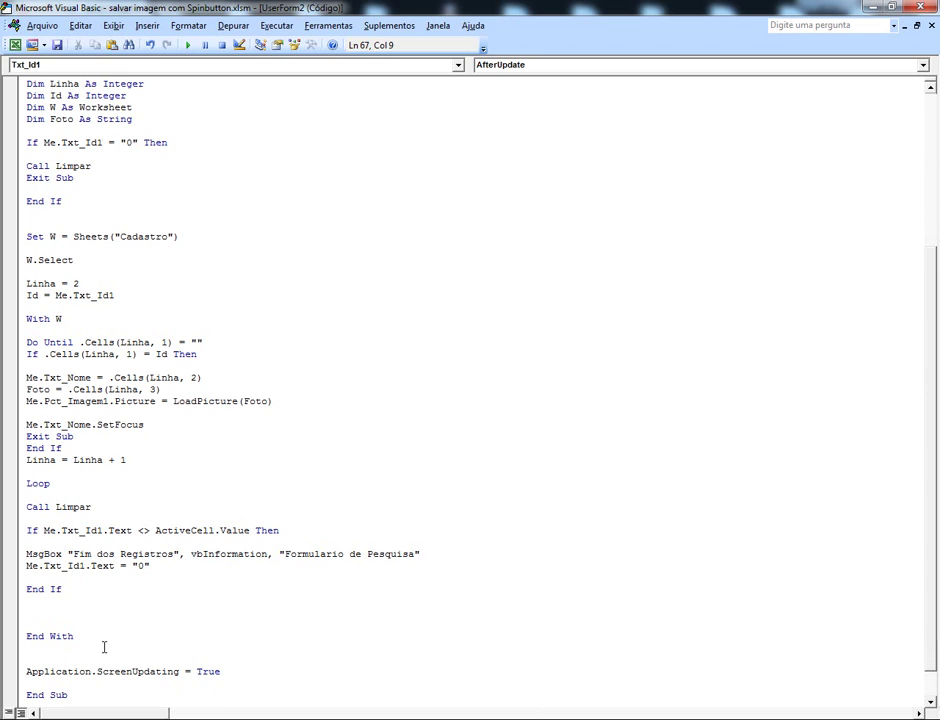
scroll(94, 578, "down", 1)
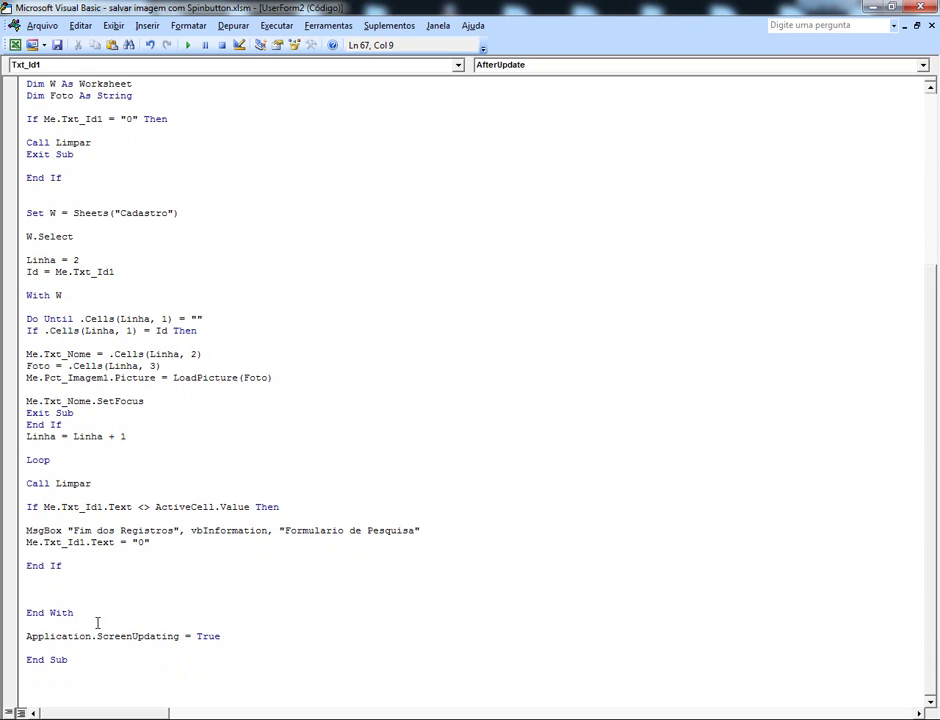
Create a new empty Sub Limpar procedure below End Sub.
left_click(51, 683)
key("Return")
type("sub ")
type("Limpar")
key("Return")
key("Return")
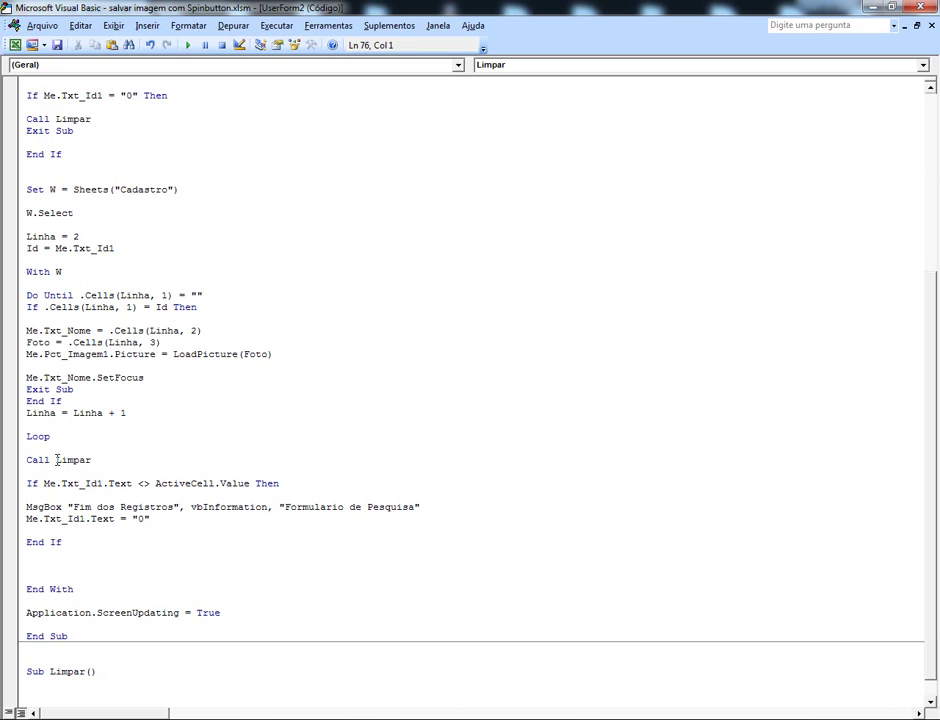
Add Me.Txt_Nome.Text = "" inside Limpar to clear the name box.
left_click(50, 671)
left_click(78, 672)
scroll(94, 657, "down", 1)
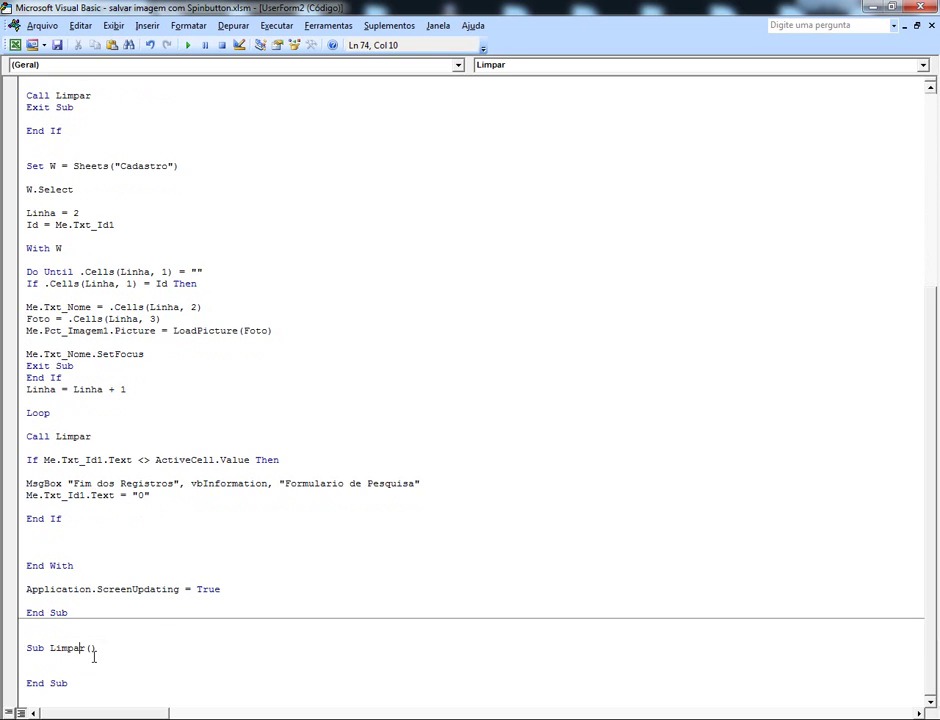
left_click(45, 663)
key("Return")
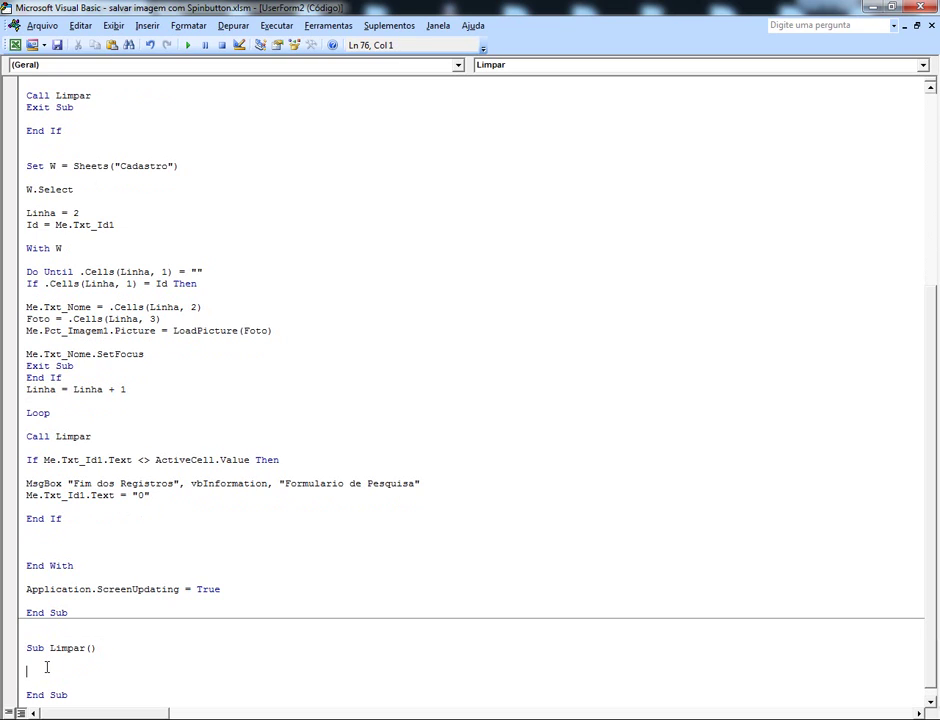
type("me.t")
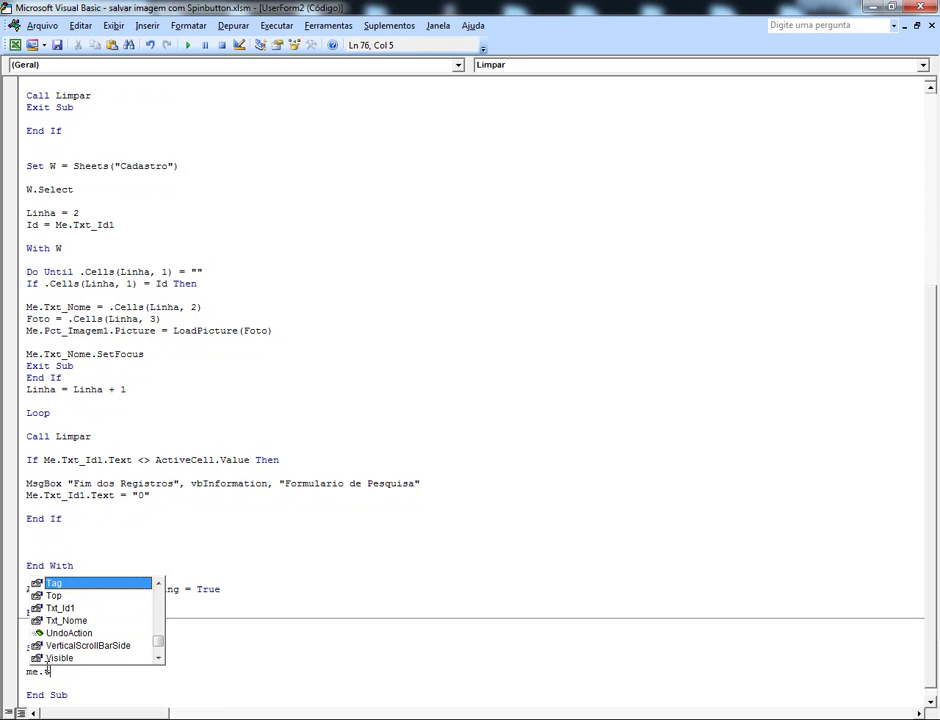
type("xt")
key("Down")
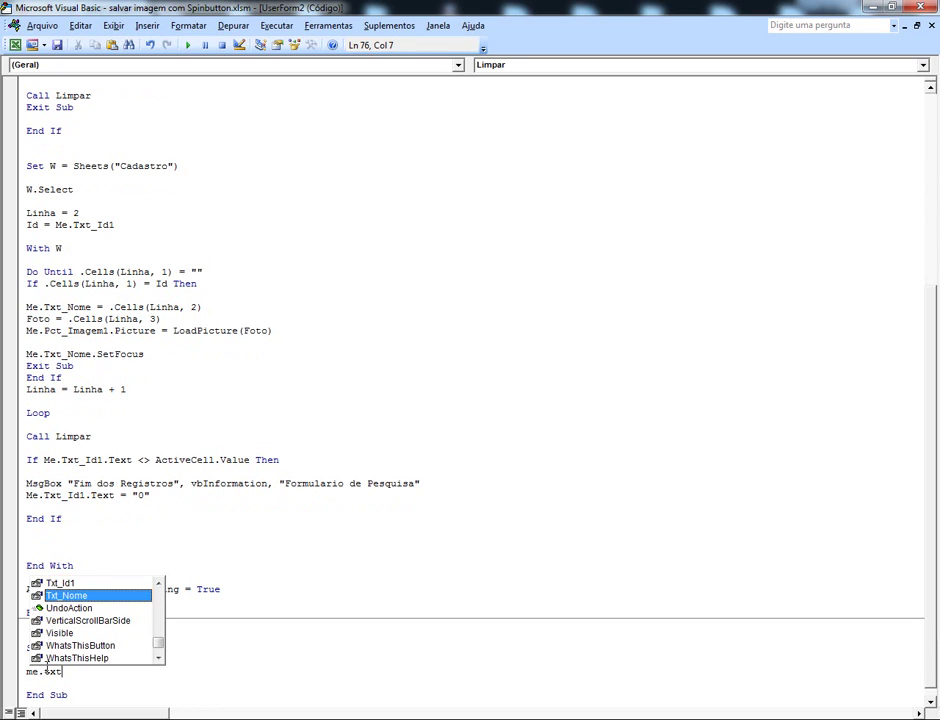
key("Tab")
type(".te")
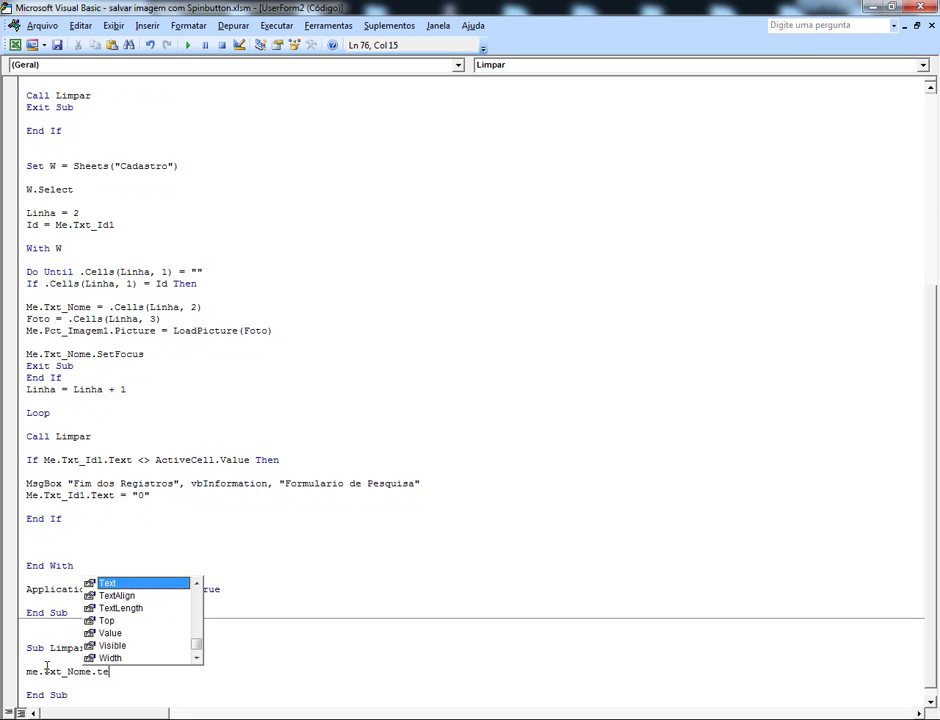
key("Tab")
type("= \"\"")
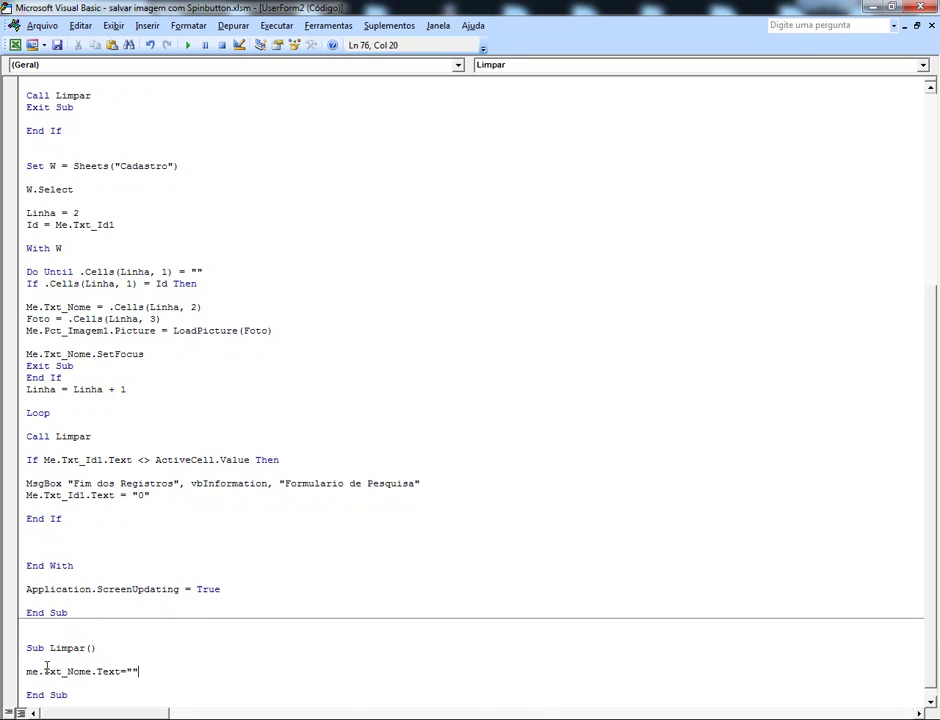
key("Return")
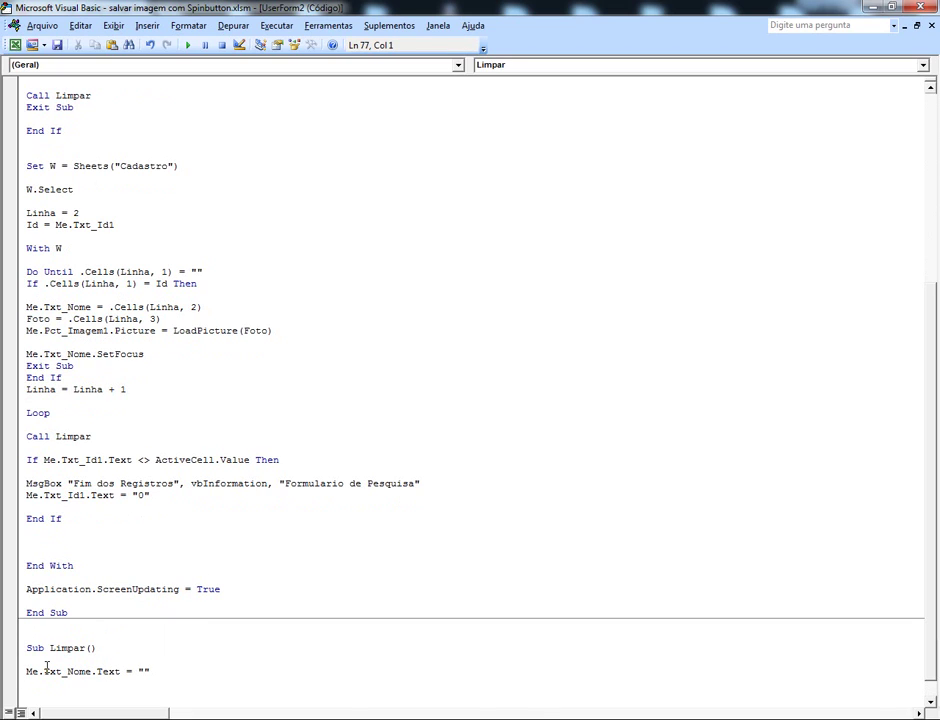
Add the line Me.Pct_Imagem1.Picture = Me.Pct_imagem2.Picture to reset the photo.
scroll(59, 659, "down", 1)
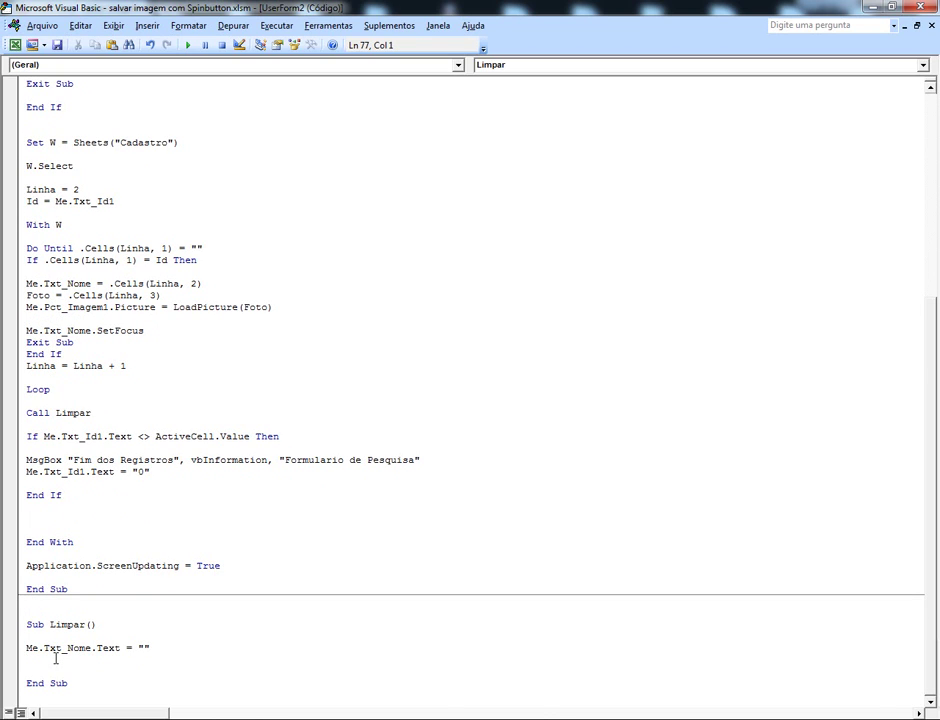
type("me.pc")
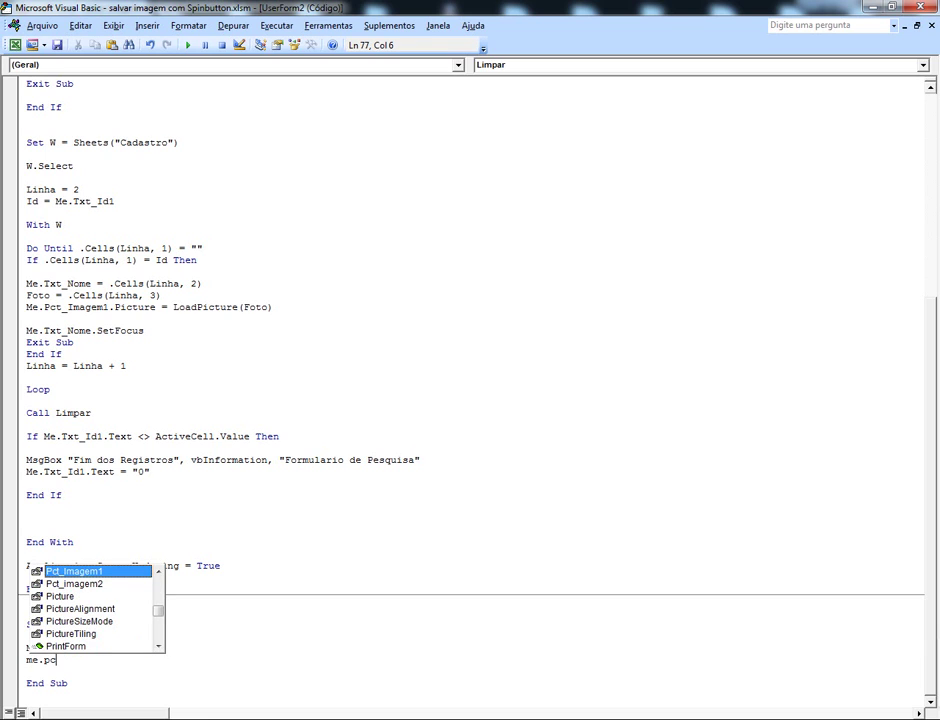
key("Tab")
type(".pi")
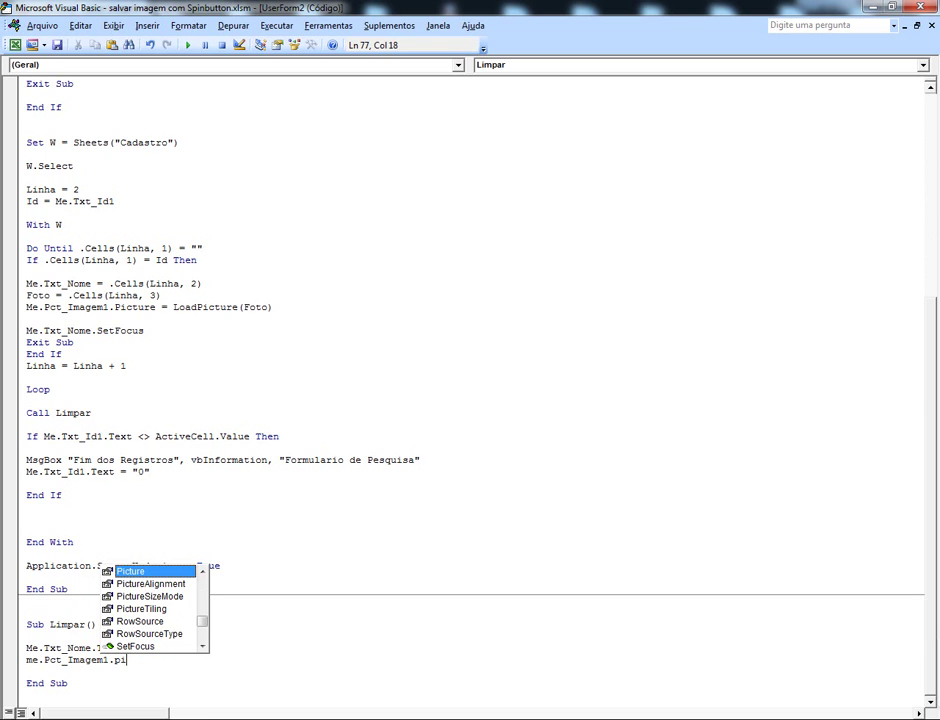
key("Tab")
type("= ")
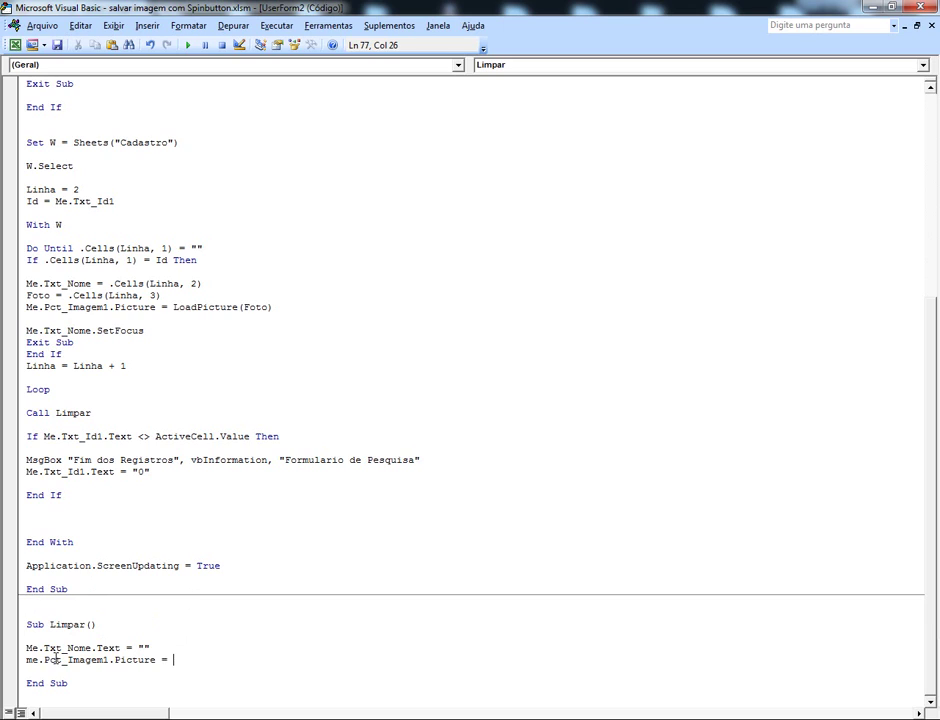
type("me.pc")
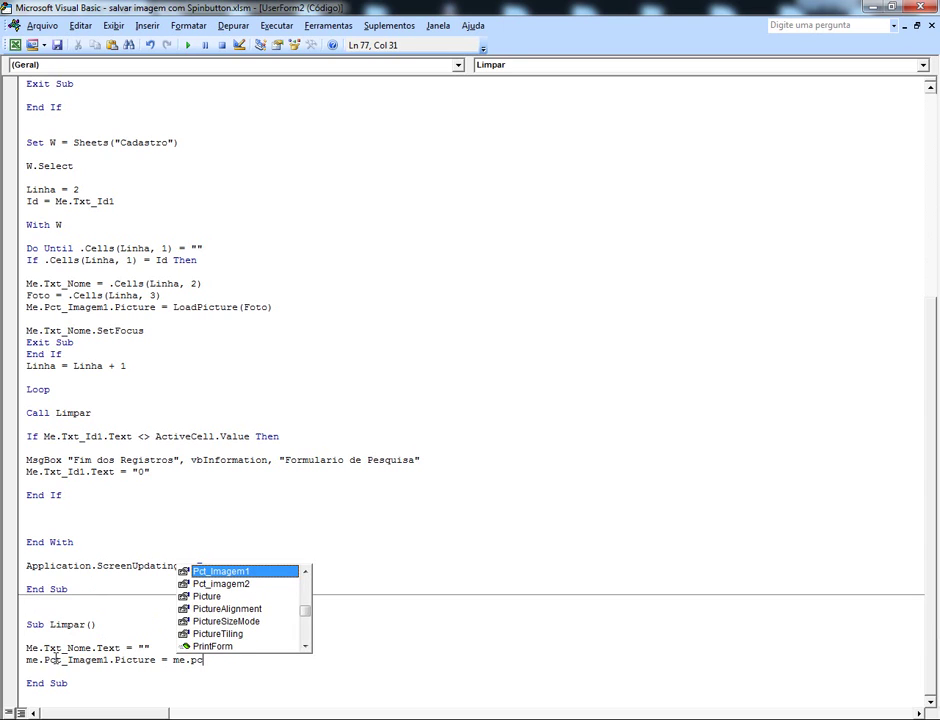
key("Down")
key("Tab")
type(".p")
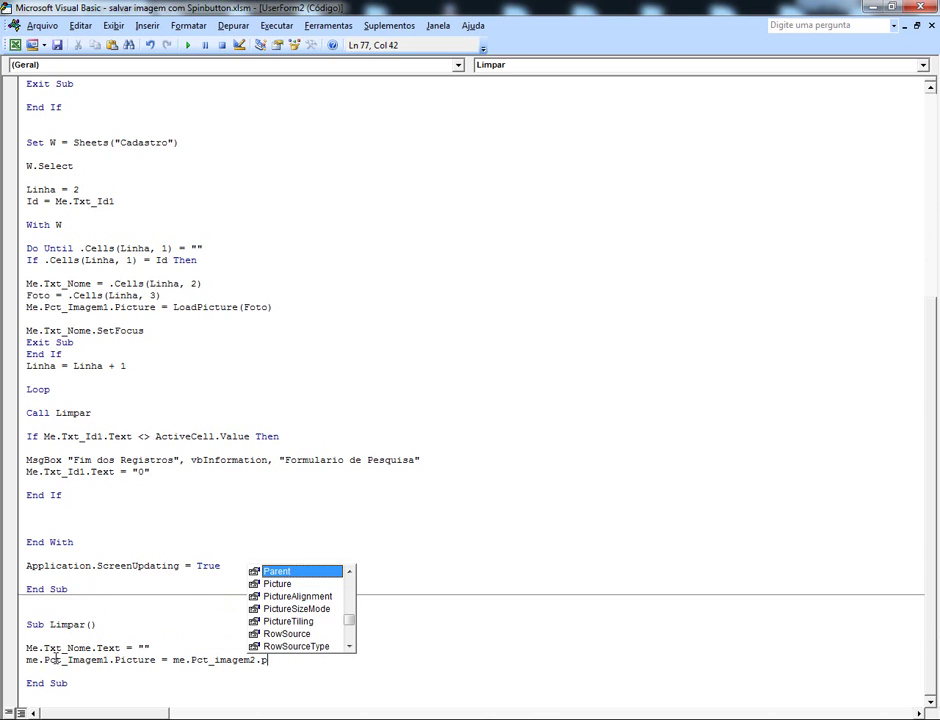
key("Down")
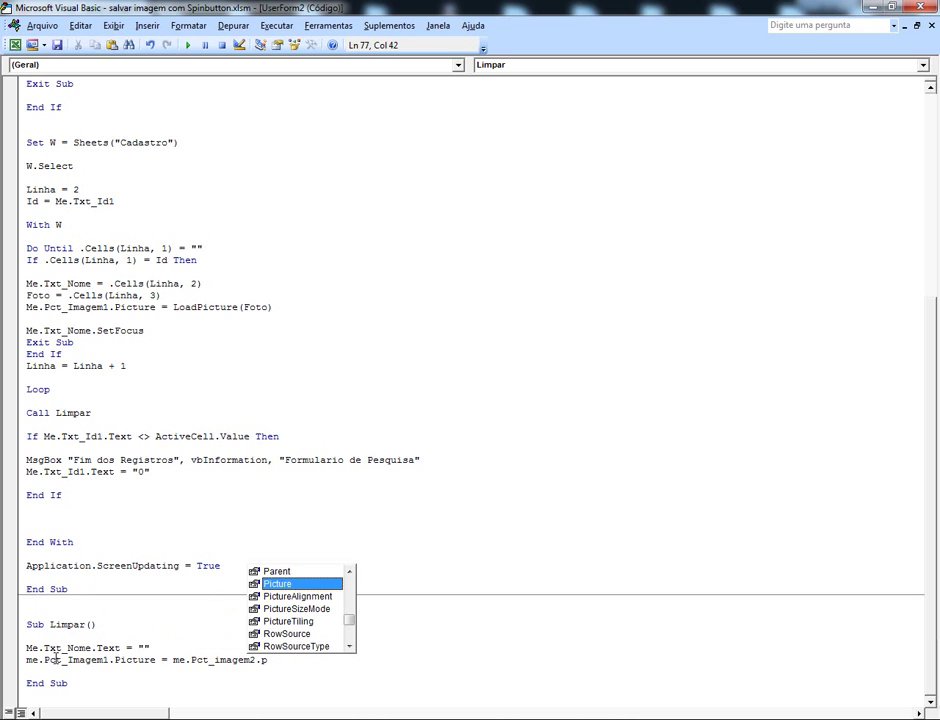
key("Tab")
key("Return")
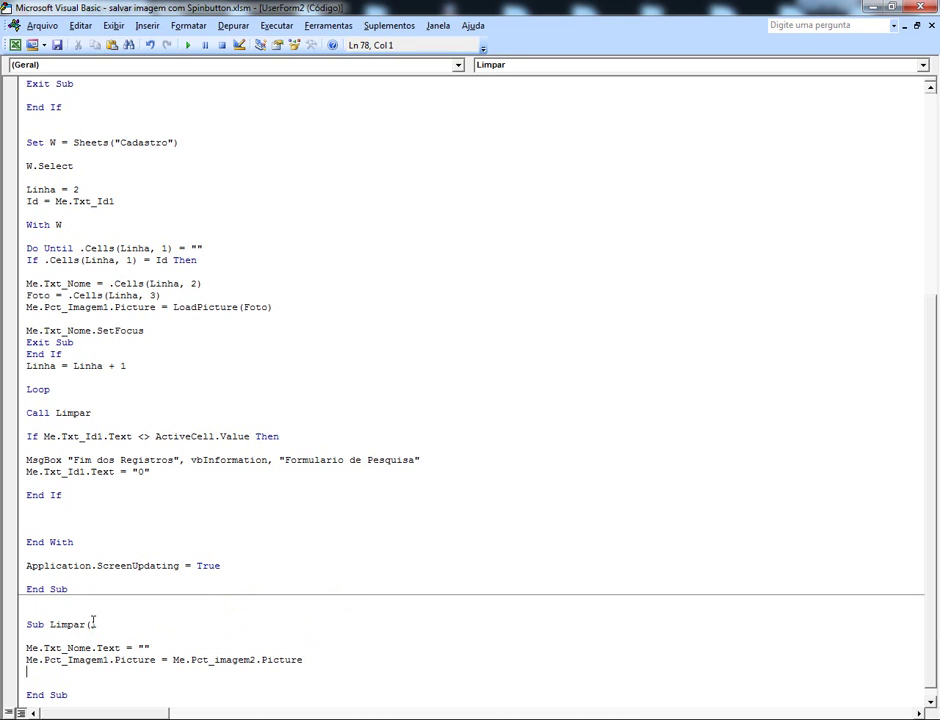
Add Call Txt_Id1_AfterUpdate inside SpinButton1_Change, pasting the copied routine name.
scroll(104, 626, "up", 2)
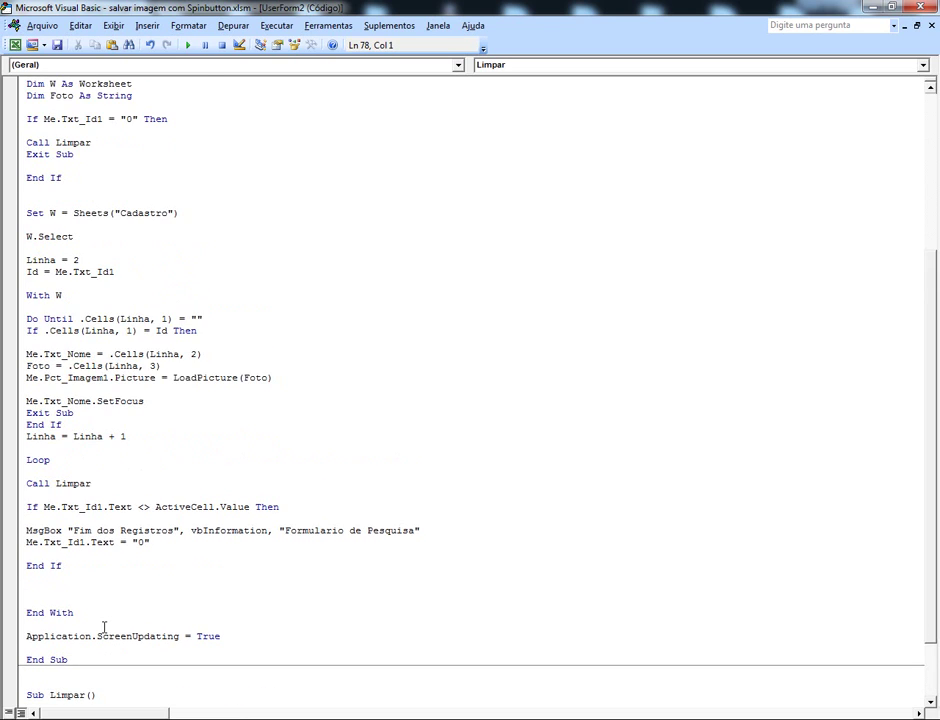
scroll(104, 626, "up", 2)
scroll(104, 626, "up", 3)
scroll(104, 626, "up", 2)
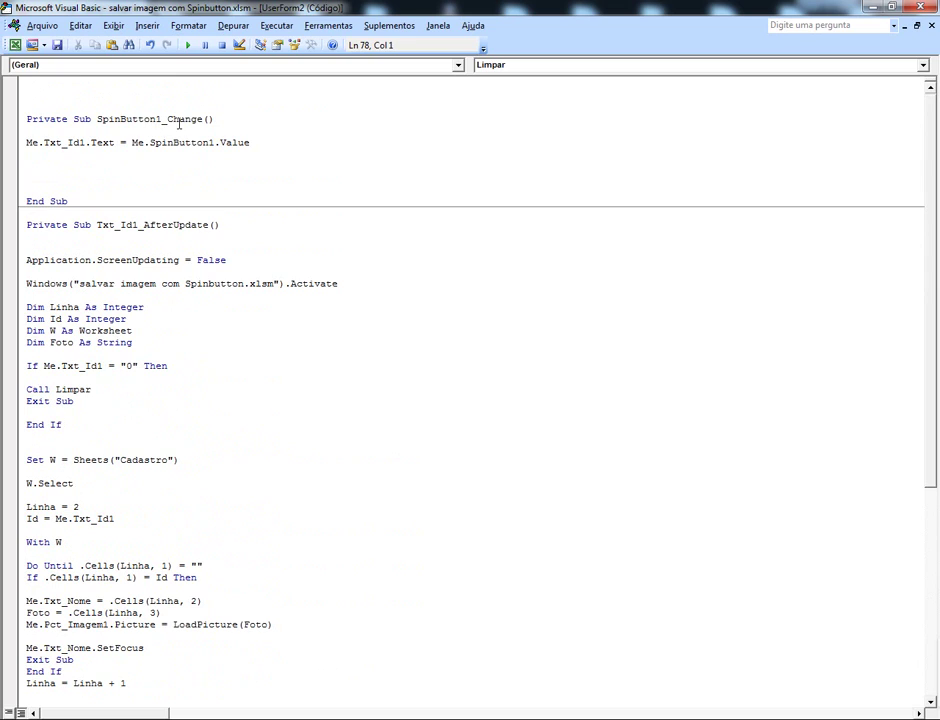
left_click_drag(96, 225, 209, 225)
key("ctrl+c")
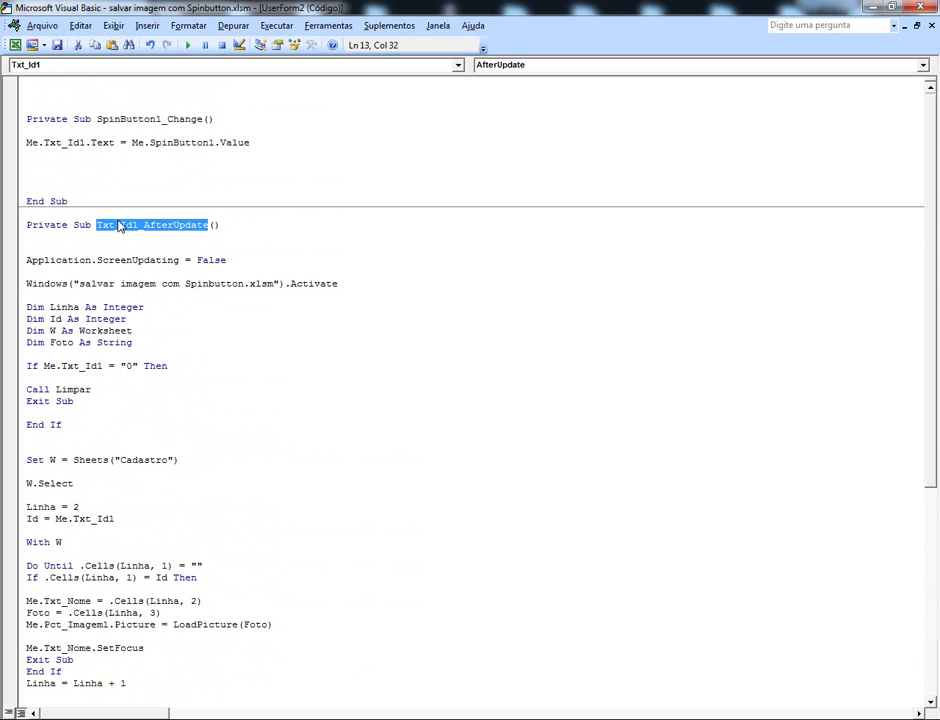
left_click(48, 164)
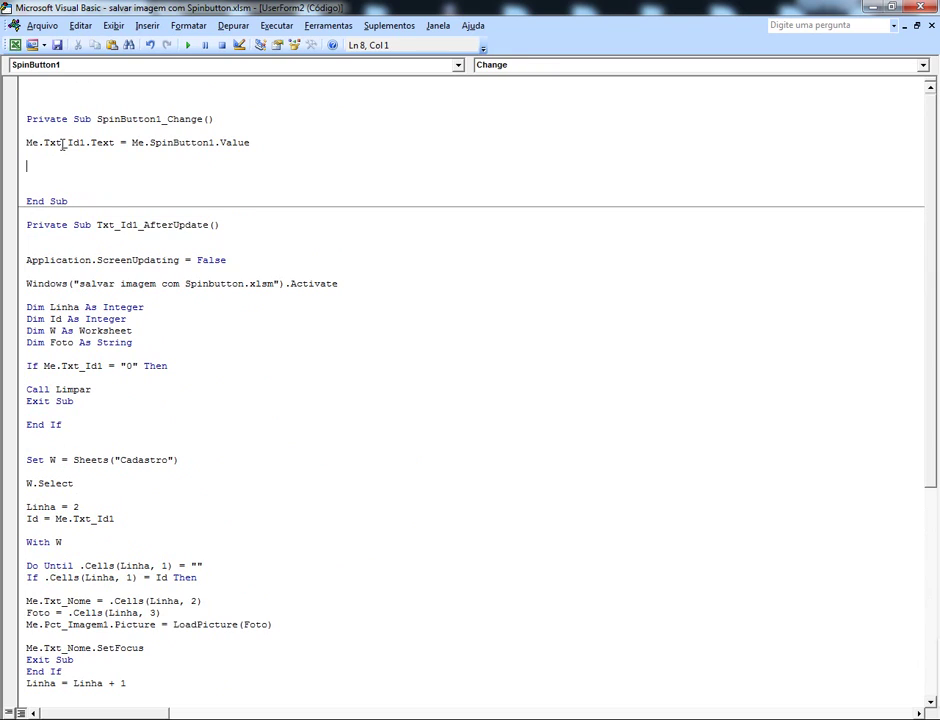
type("call")
key("ctrl+v")
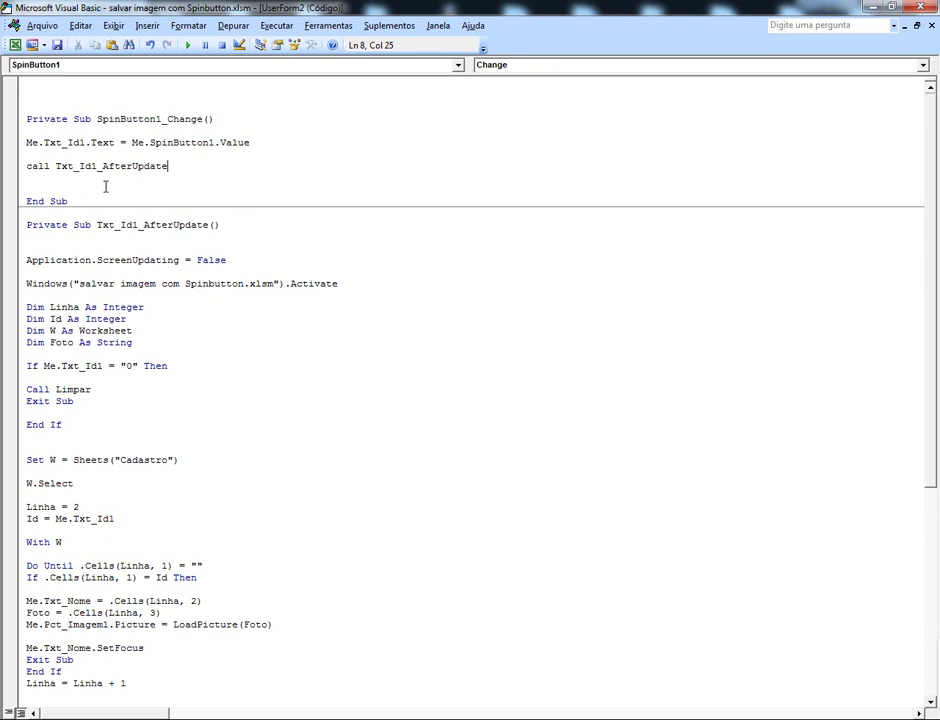
left_click(106, 187)
Run the form, step up through IDs 1–5 and past the end, dismissing 'Fim dos Registros'.
key("F5")
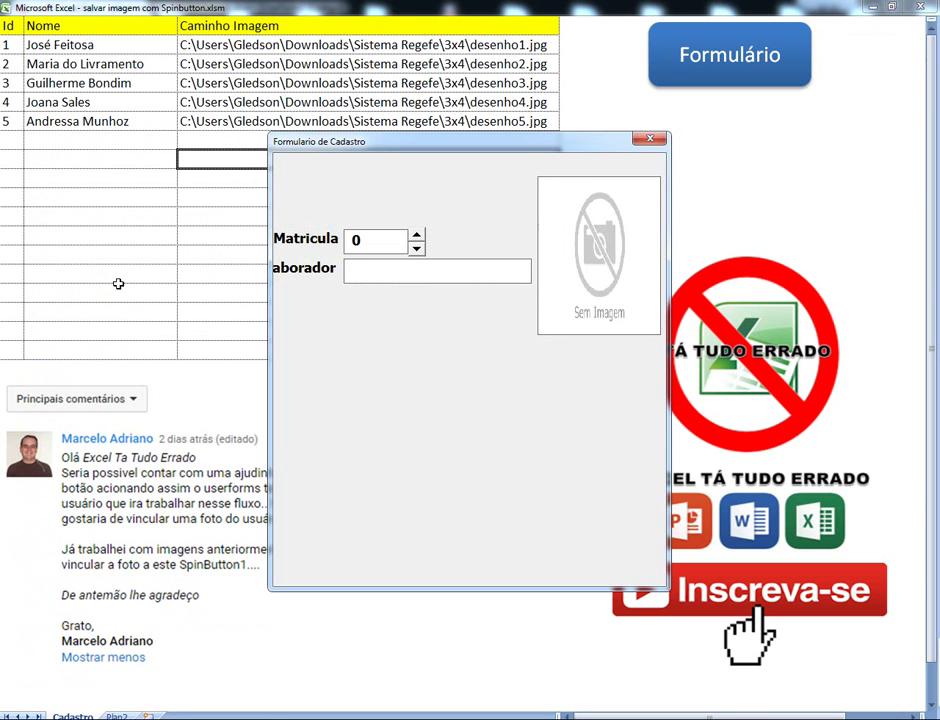
left_click_drag(358, 141, 358, 120)
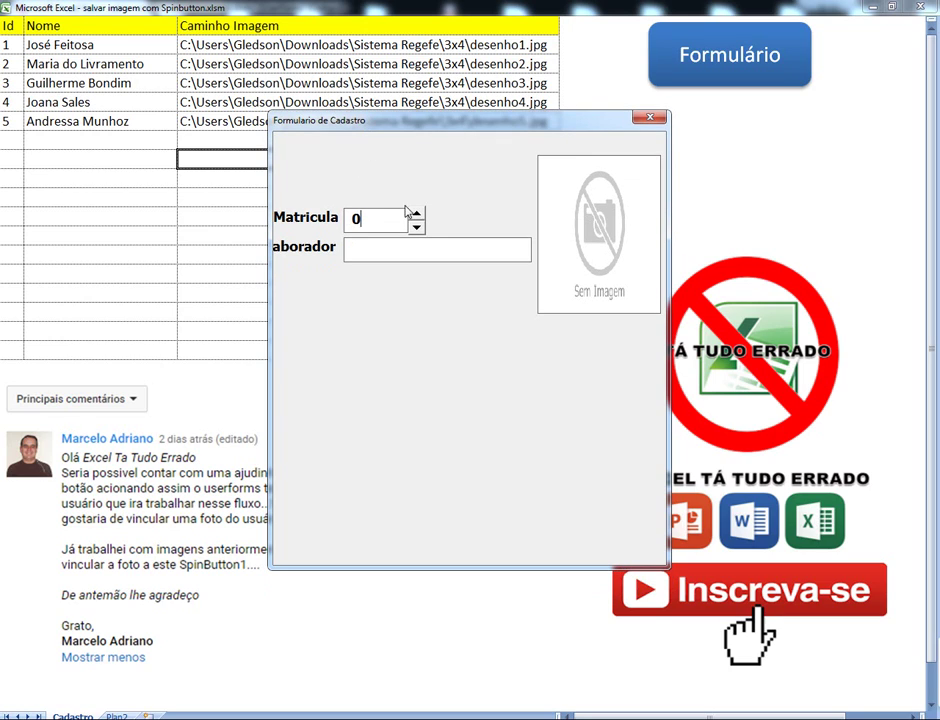
left_click(416, 214)
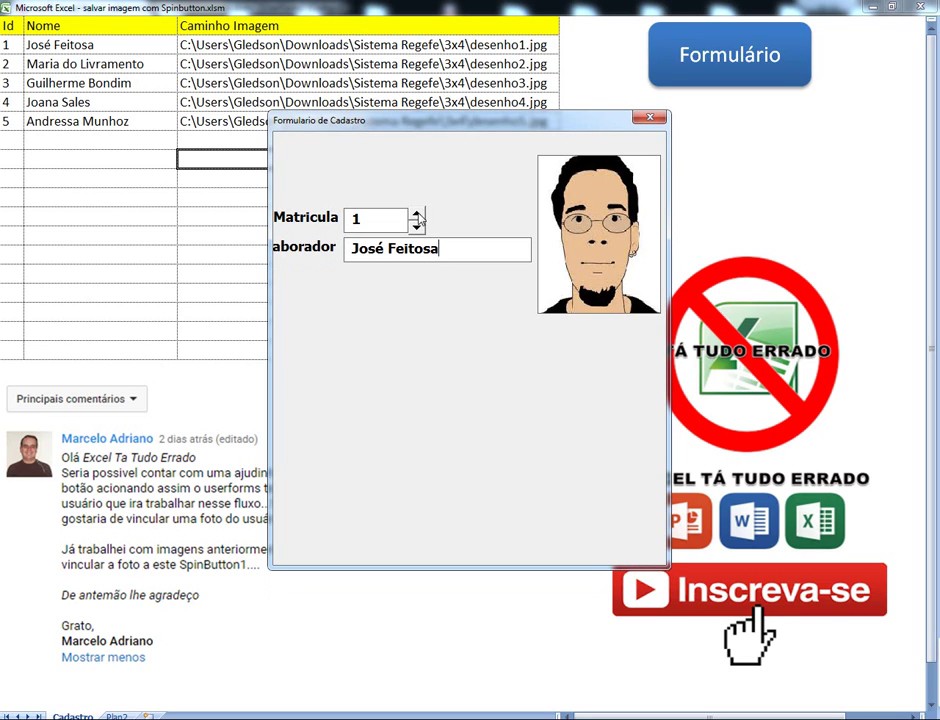
left_click(416, 214)
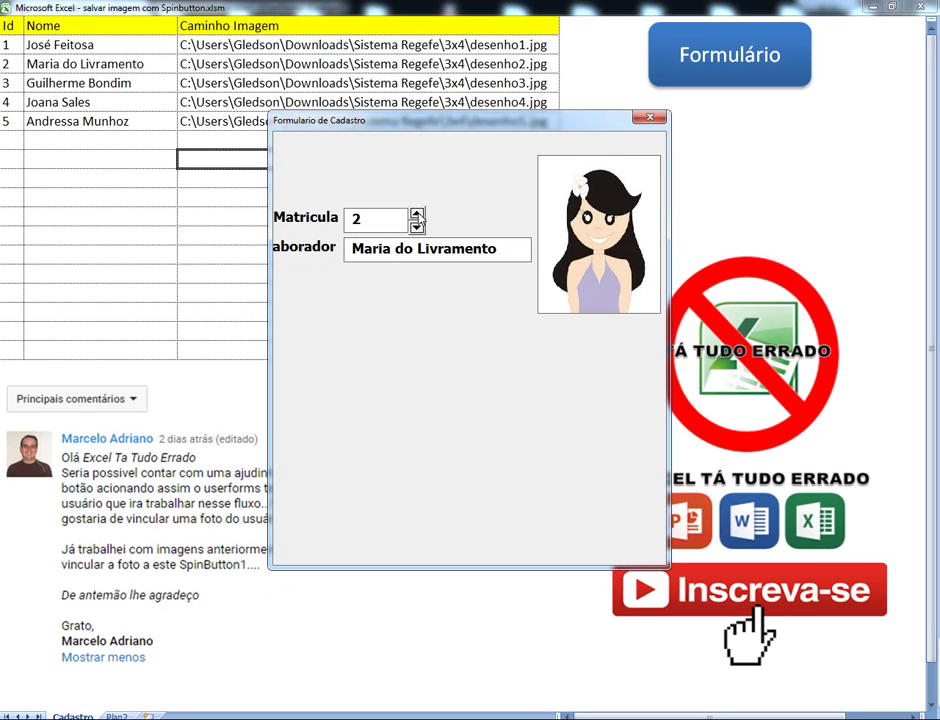
left_click(416, 214)
left_click(416, 214)
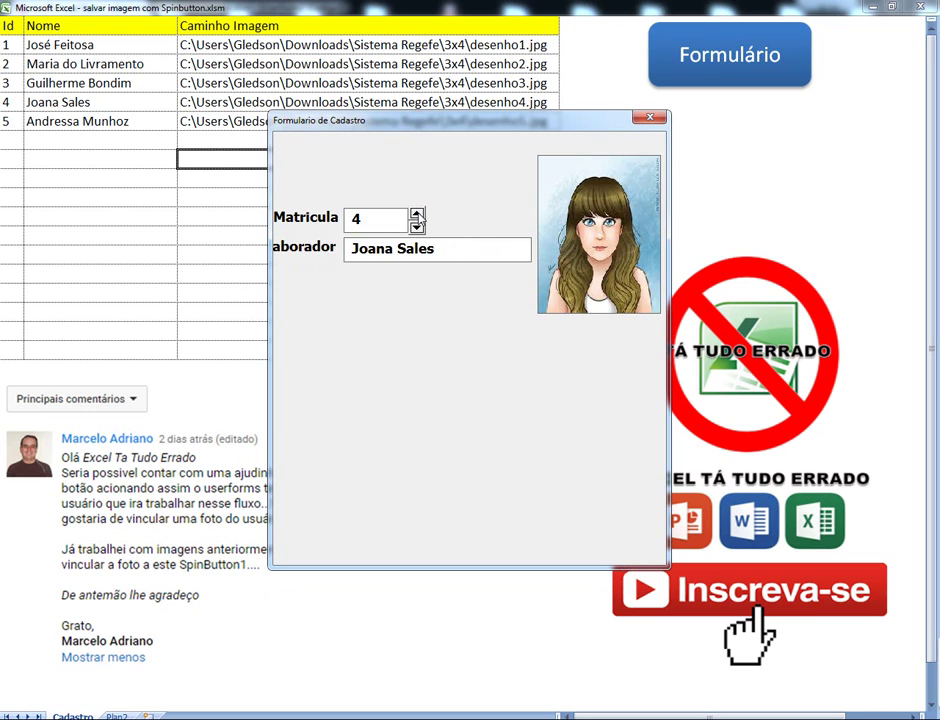
left_click(416, 214)
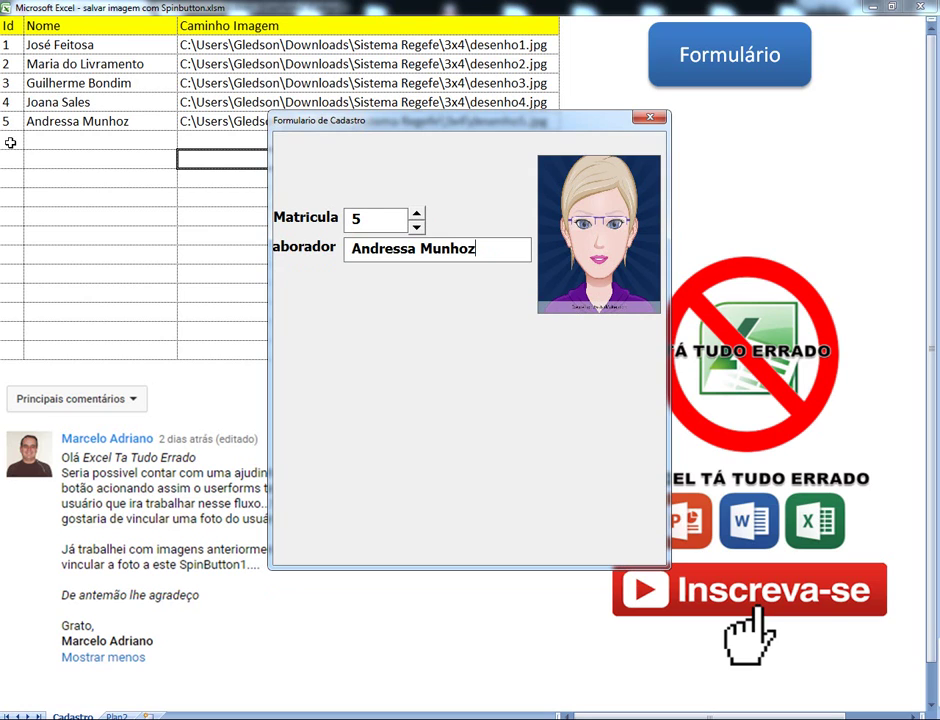
left_click(416, 214)
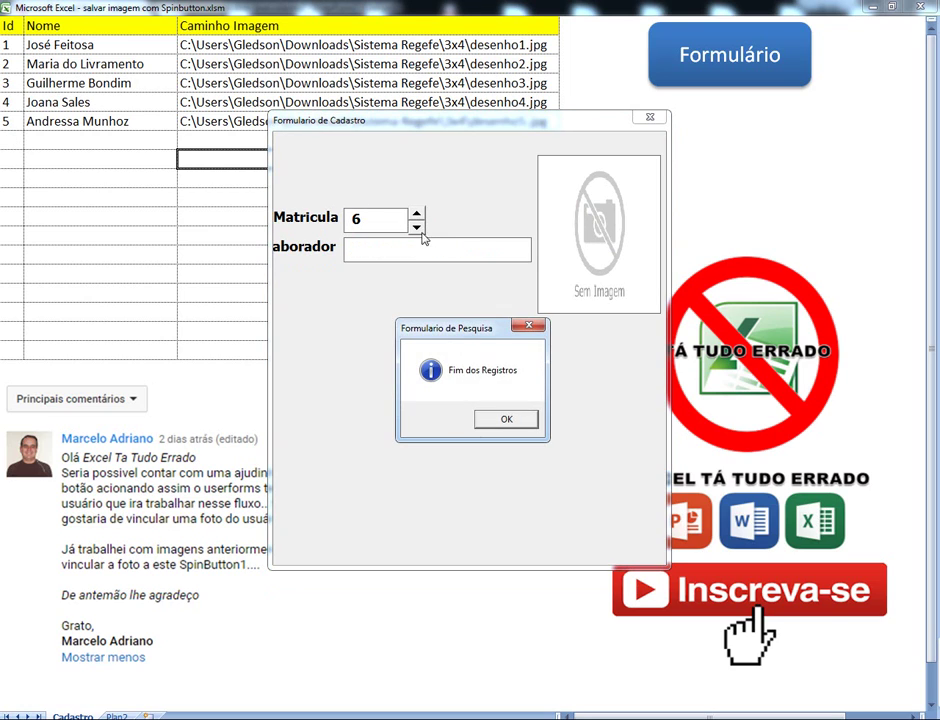
left_click(508, 421)
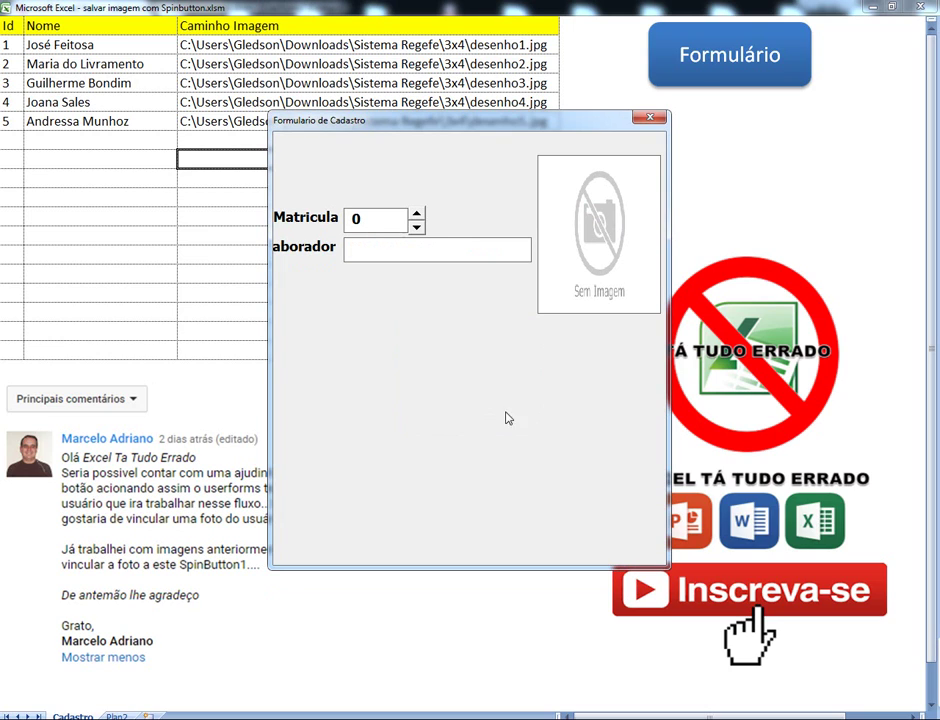
Step down from 0 through IDs 5 to 1, then up past ID 5 and dismiss 'Fim dos Registros' again.
left_click(417, 229)
left_click(417, 229)
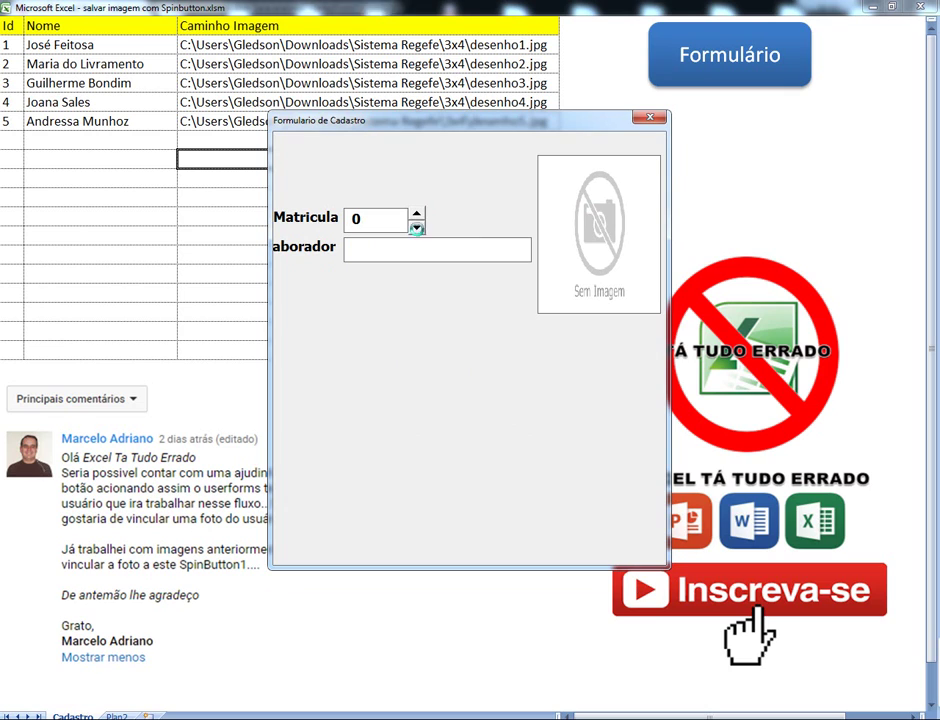
left_click(417, 229)
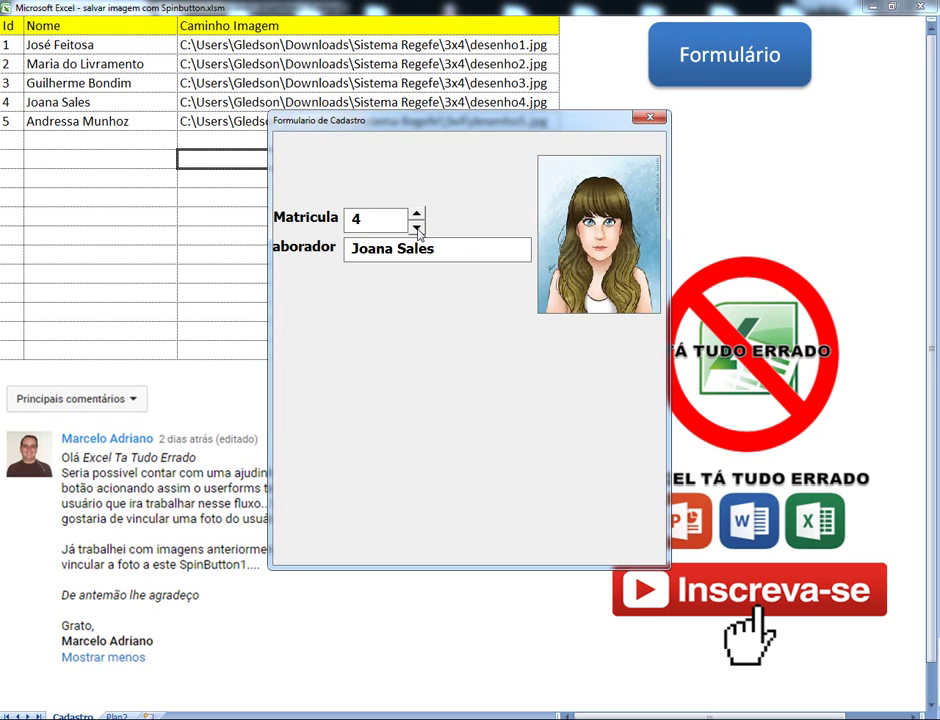
left_click(417, 229)
left_click(417, 229)
left_click(417, 229)
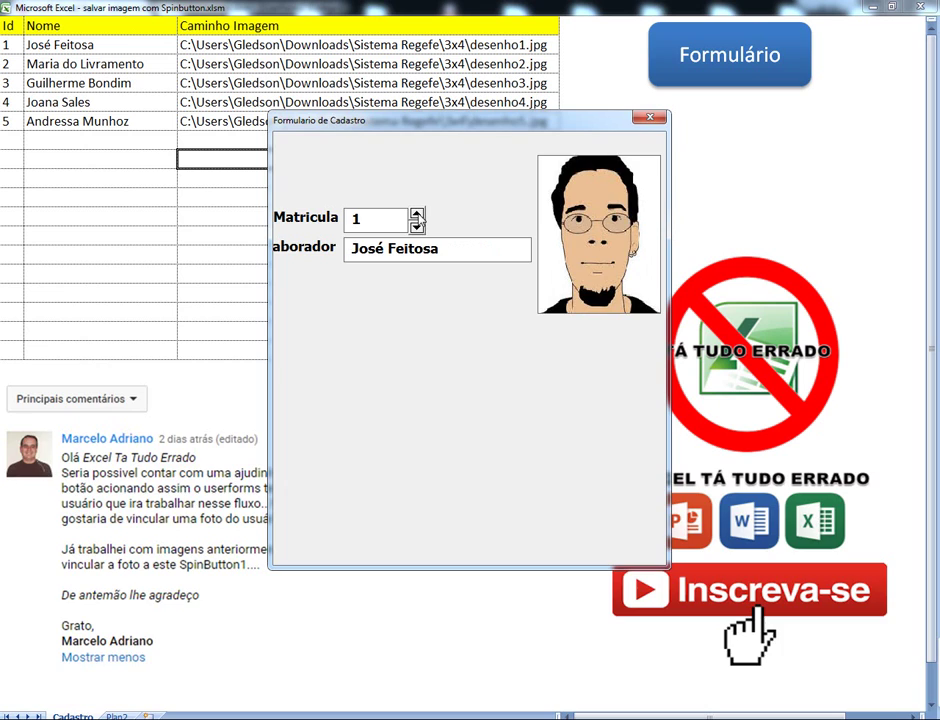
left_click(416, 214)
left_click(416, 214)
left_click(416, 214)
left_click(416, 214)
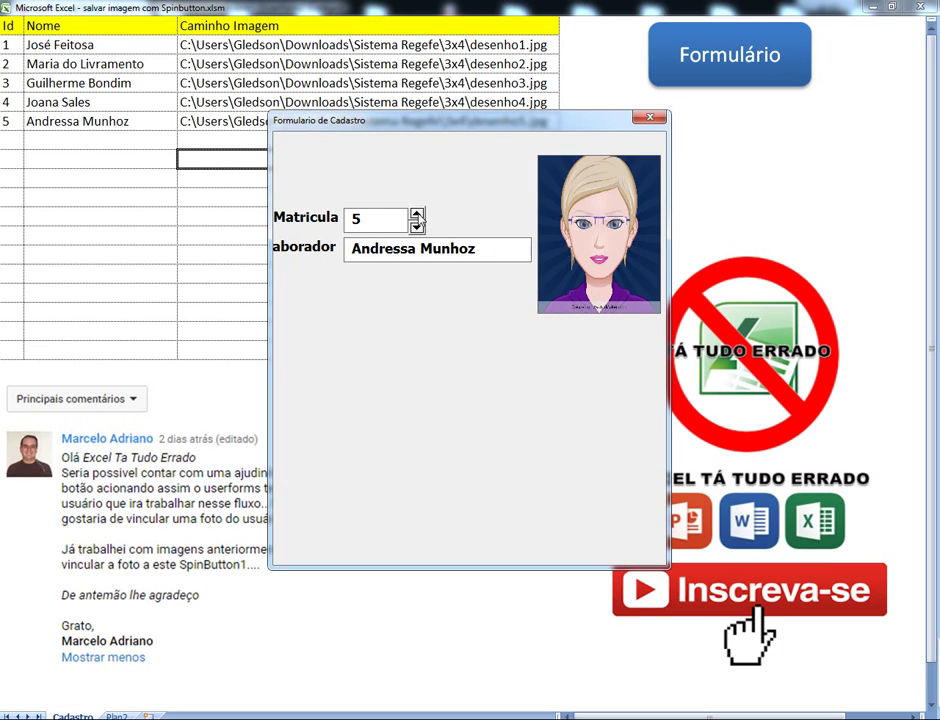
left_click(416, 214)
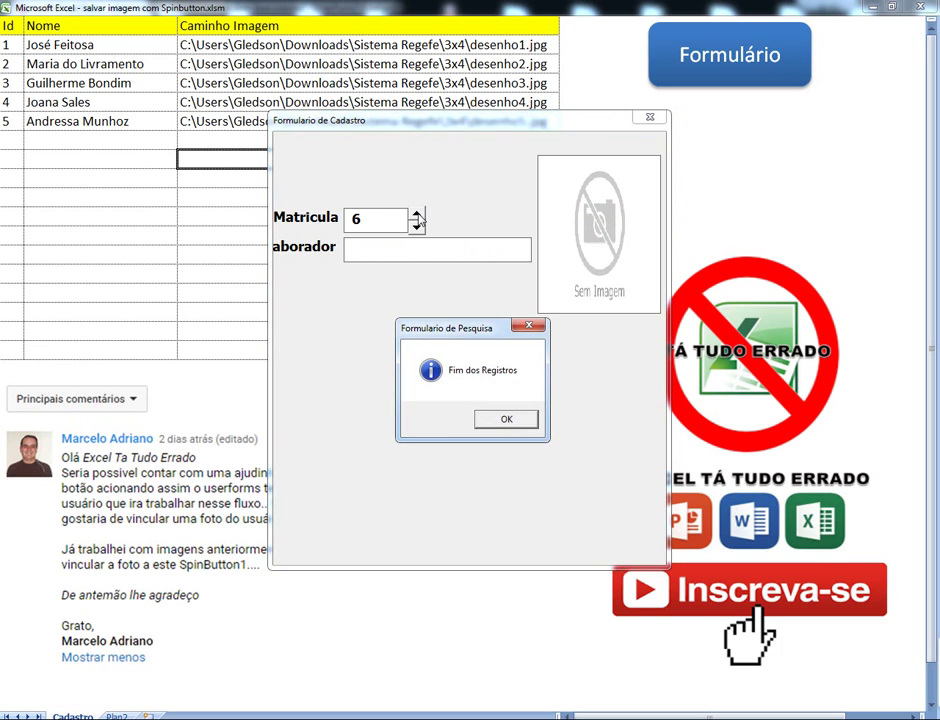
left_click(517, 418)
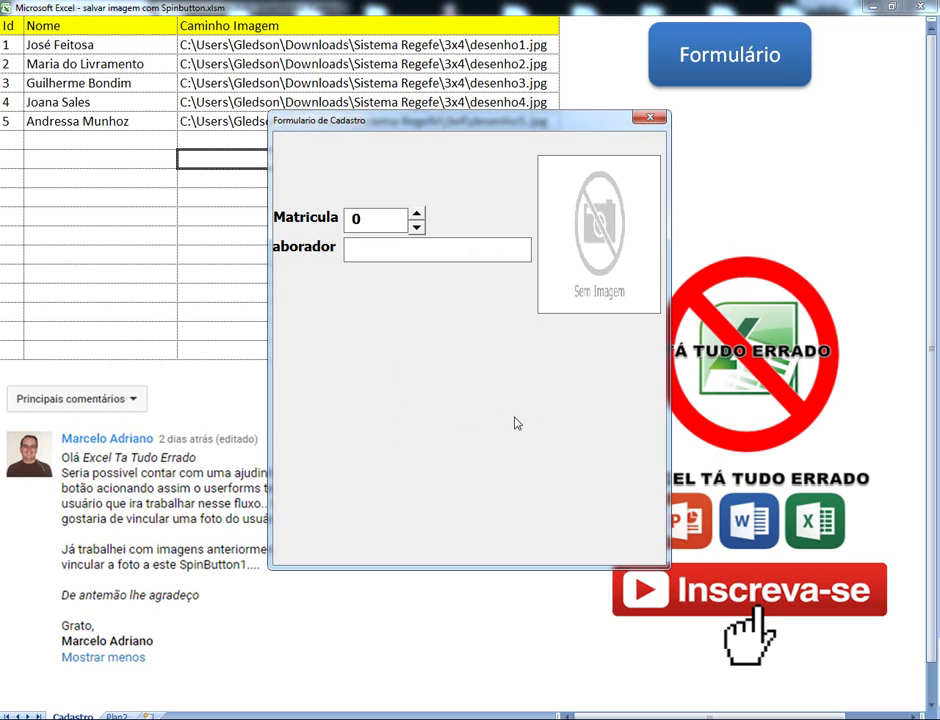